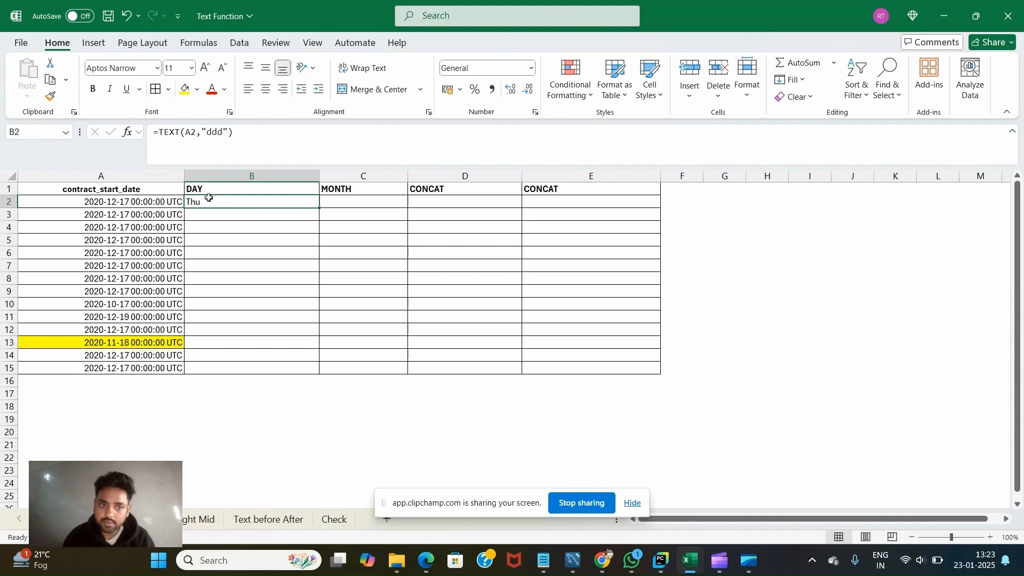
- Change the date format in cell B2's TEXT formula to "dddd" for the full weekday name
left_click(224, 132)
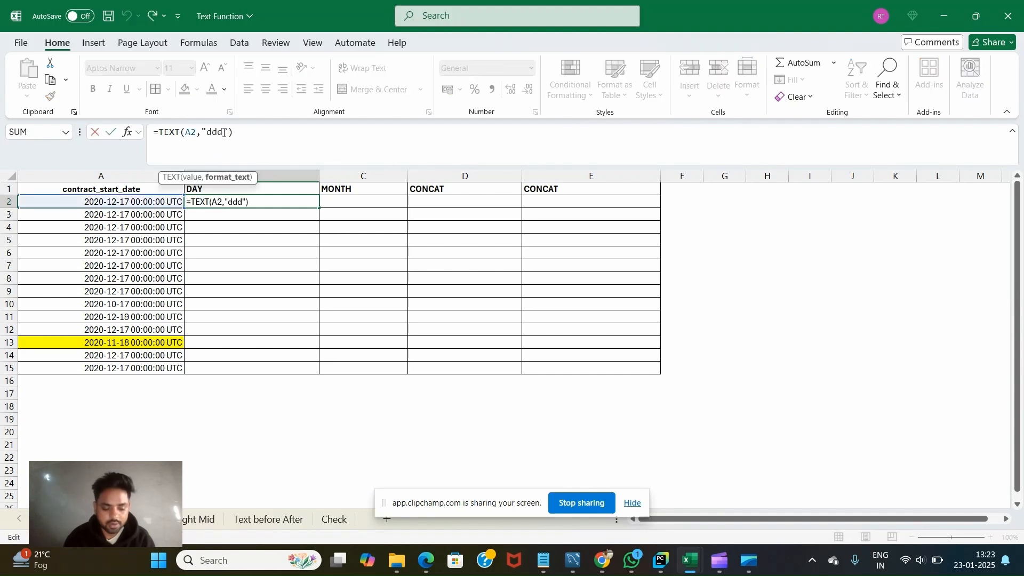
type("d")
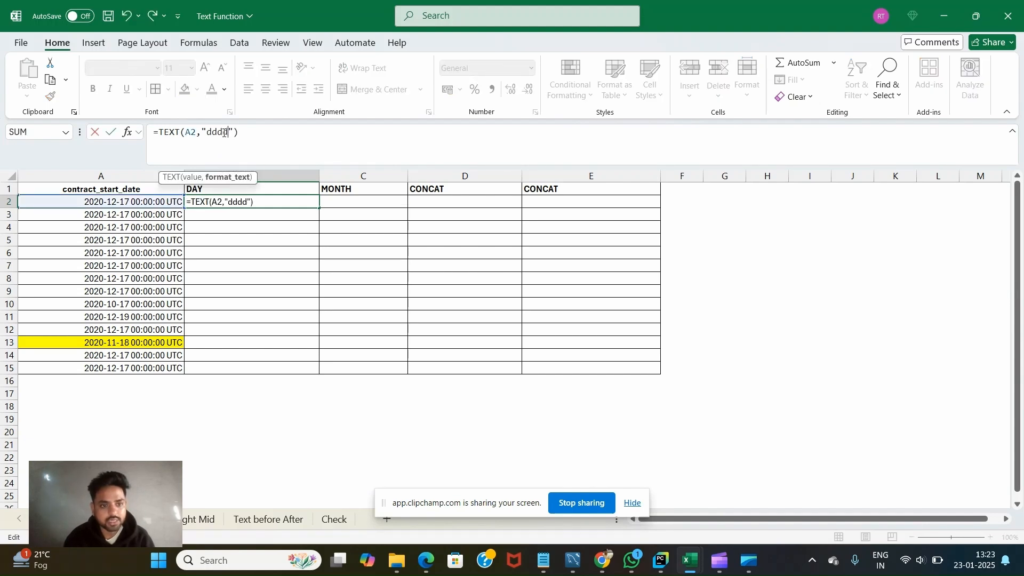
key("Return")
key("Up")
- Fill the weekday formula from B2 down through B15 in the DAY column
key("shift+Down")
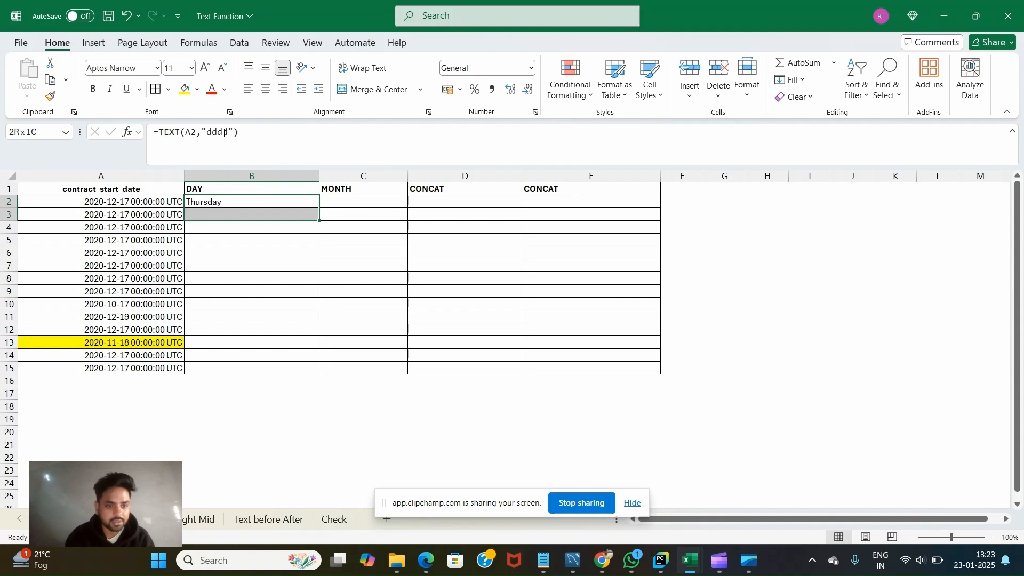
key("shift+Down")
key("shift+Down")
key("shift+Down")
key("shift+Down")
key("shift+Down")
key("shift+Down")
key("shift+Down")
key("shift+Down")
key("shift+Down")
key("shift+Down")
key("shift+Down")
key("shift+Down")
key("ctrl+d")
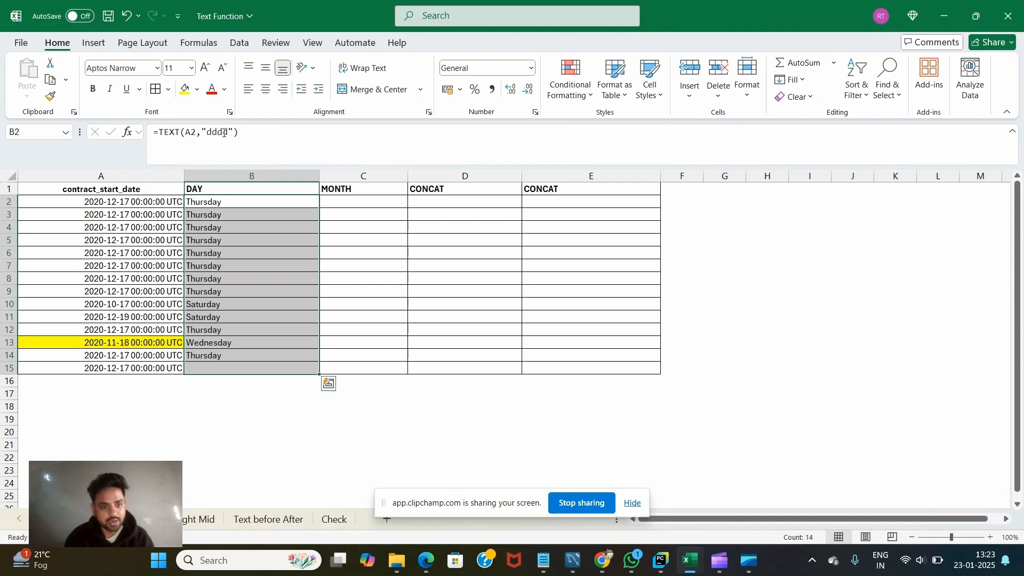
key("Up")
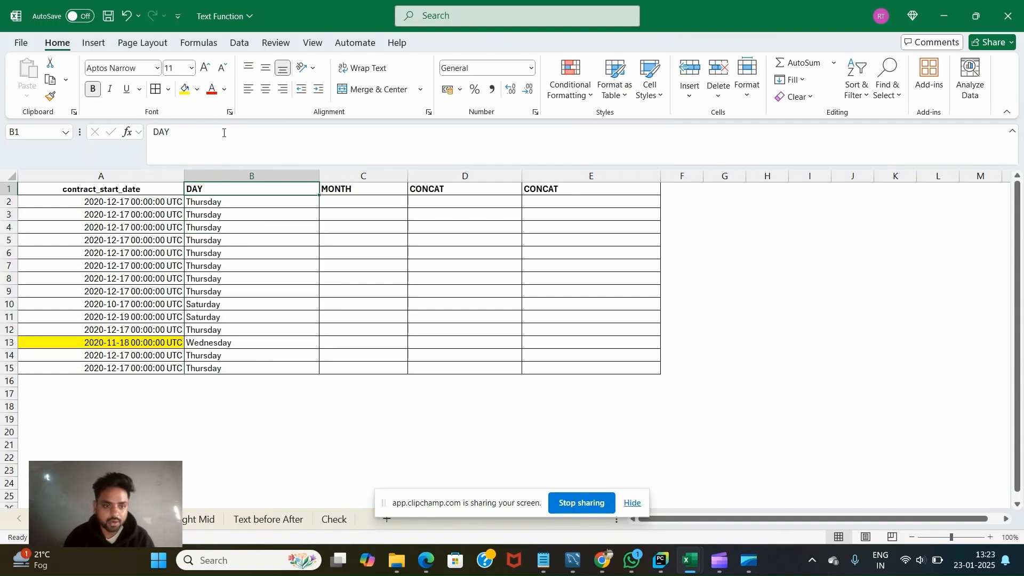
- Enter the formula =TEXT(A2,"mmm") in cell C2 of the MONTH column
key("Down")
key("Down")
key("Up")
key("Right")
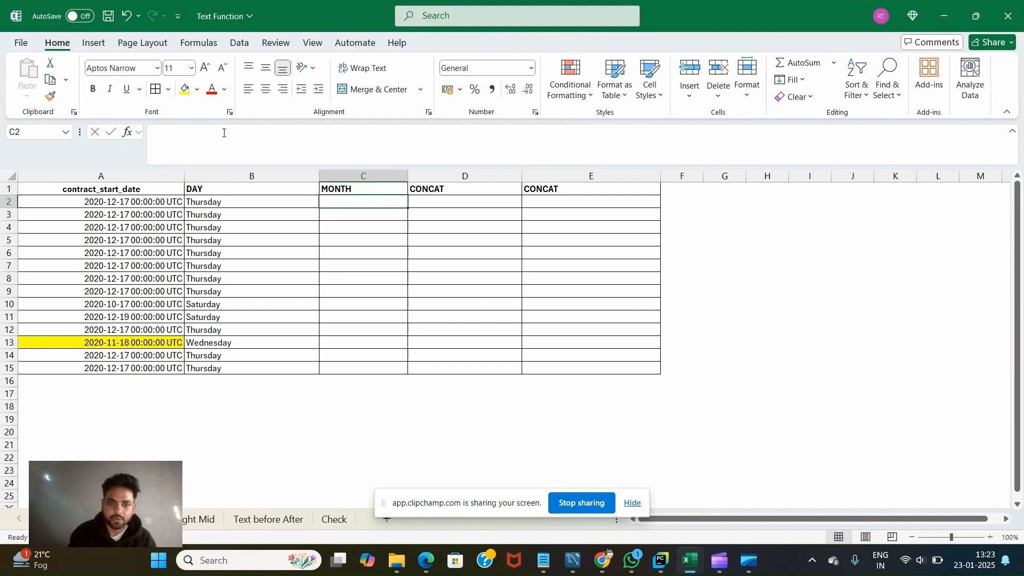
type("=text")
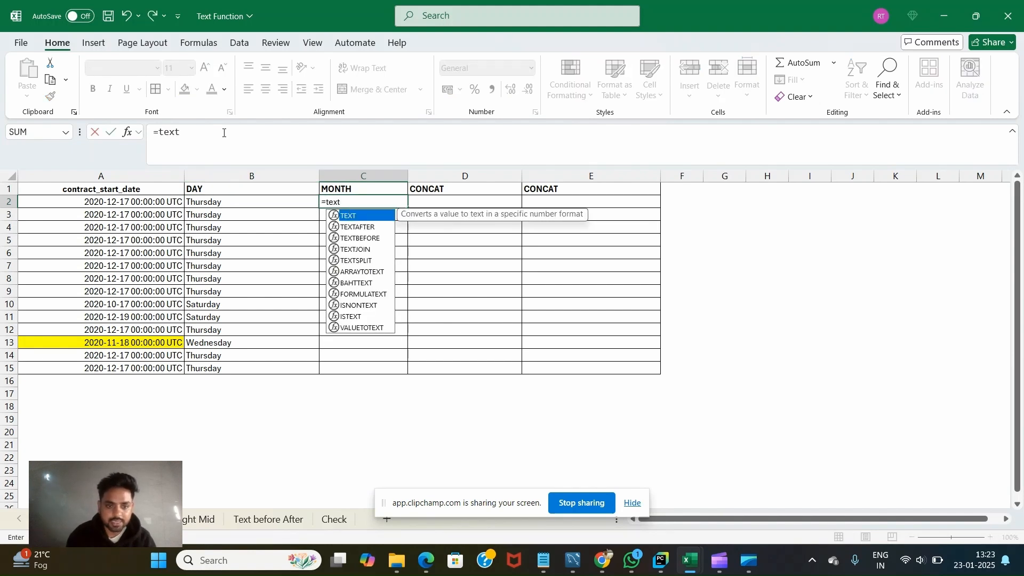
key("Tab")
key("Left")
key("Left")
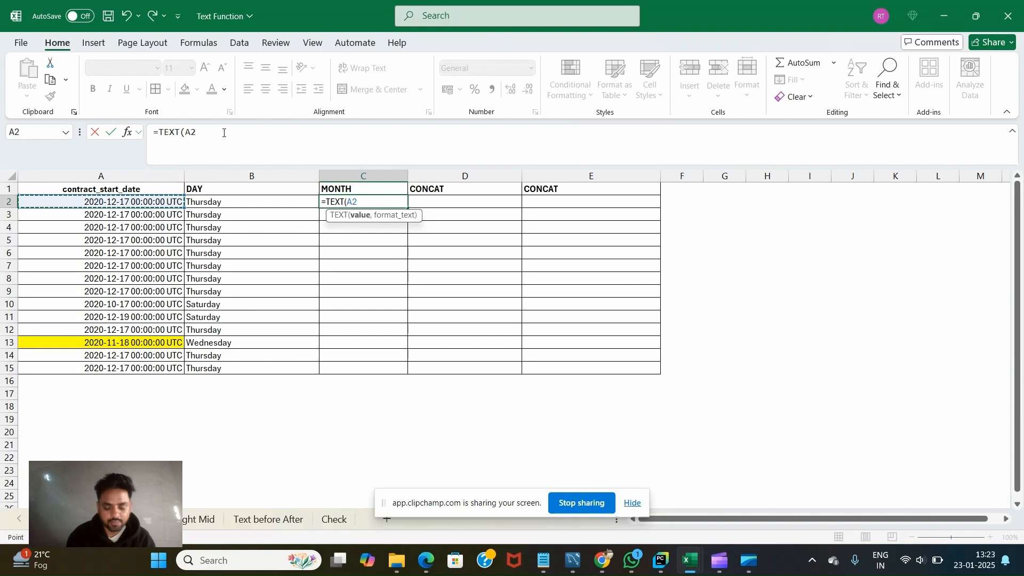
type(",\"mmm")
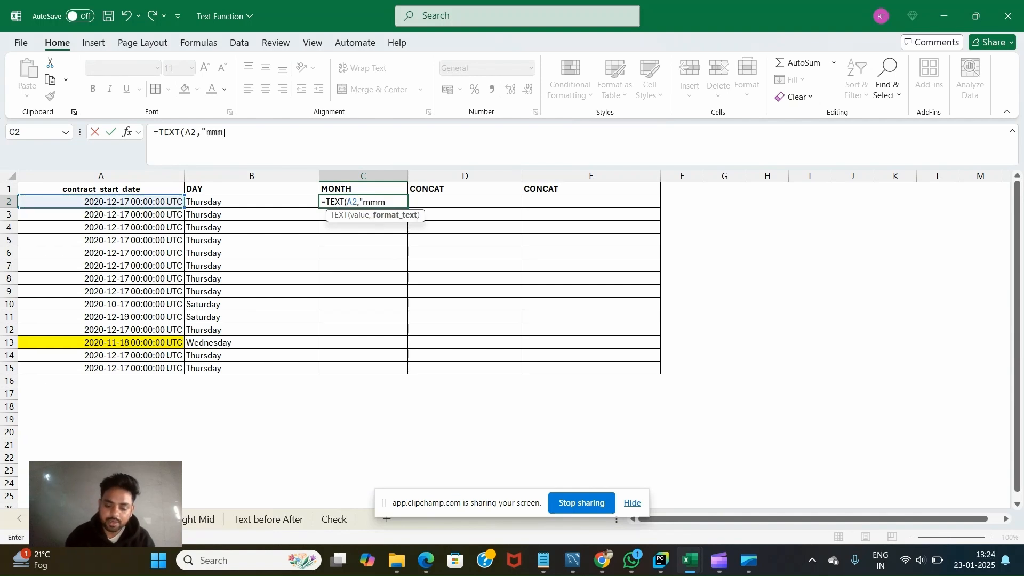
type("\")")
key("ctrl+Return")
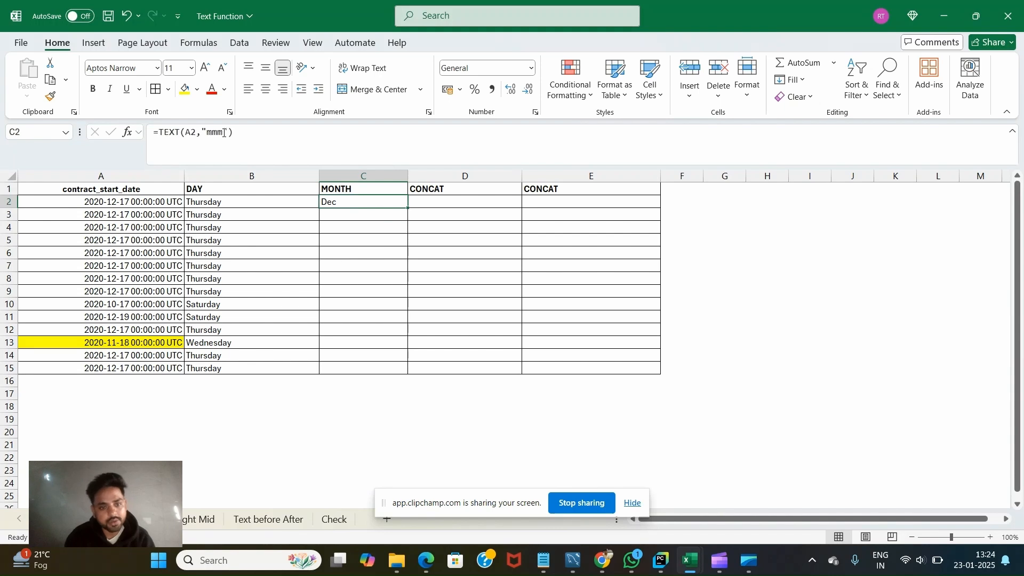
- Fill the abbreviated month formula from C2 down through C15
key("shift+Down")
key("shift+Down")
key("shift+Down")
key("shift+Down")
key("shift+Down")
key("shift+Down")
key("shift+Down")
key("shift+Down")
key("shift+Down")
key("shift+Down")
key("shift+Down")
key("shift+Down")
key("shift+Down")
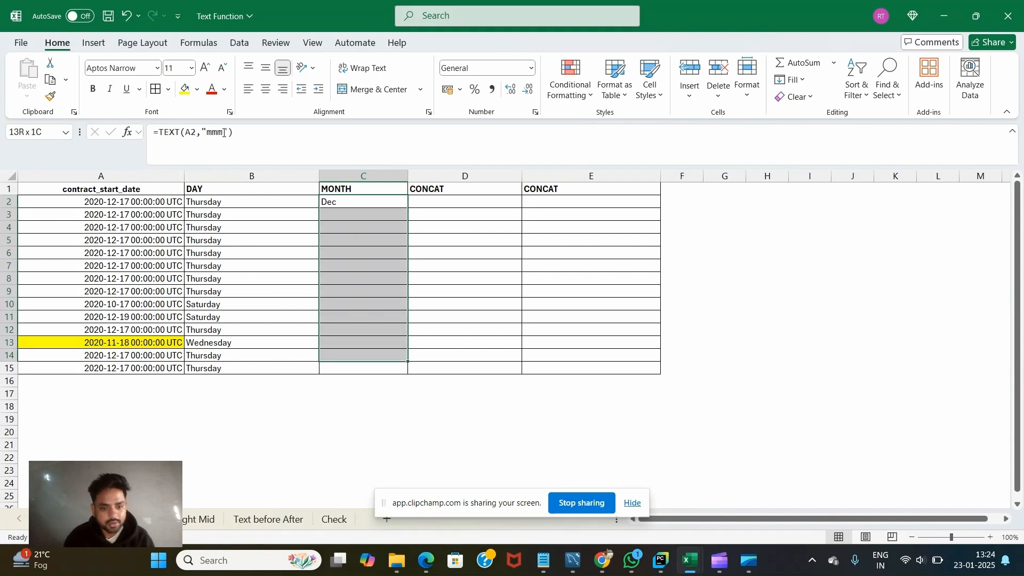
key("ctrl+d")
key("Up")
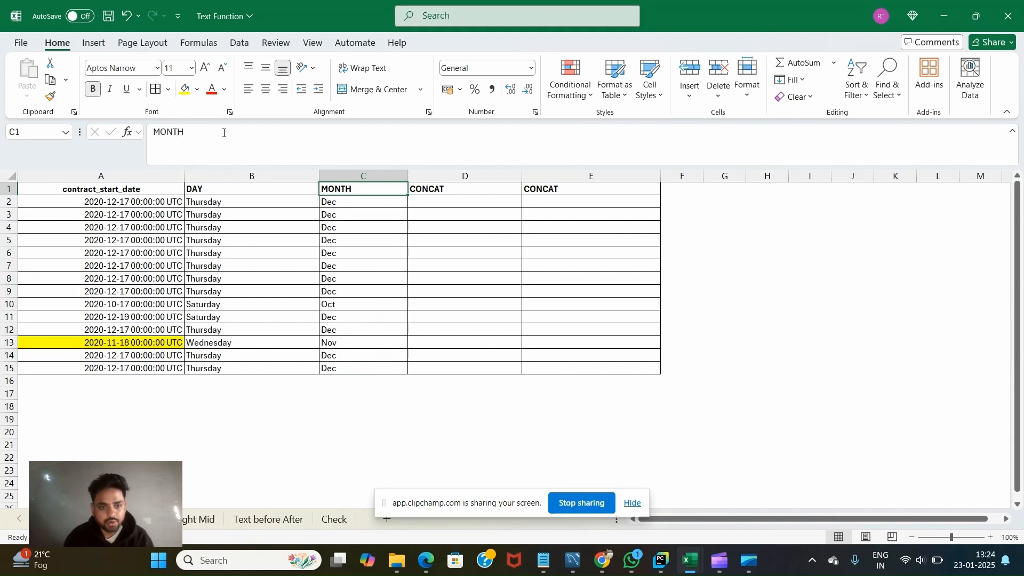
- Change the format in cell C2's TEXT formula to "mmmm" for the full month name
key("Down")
left_click(223, 136)
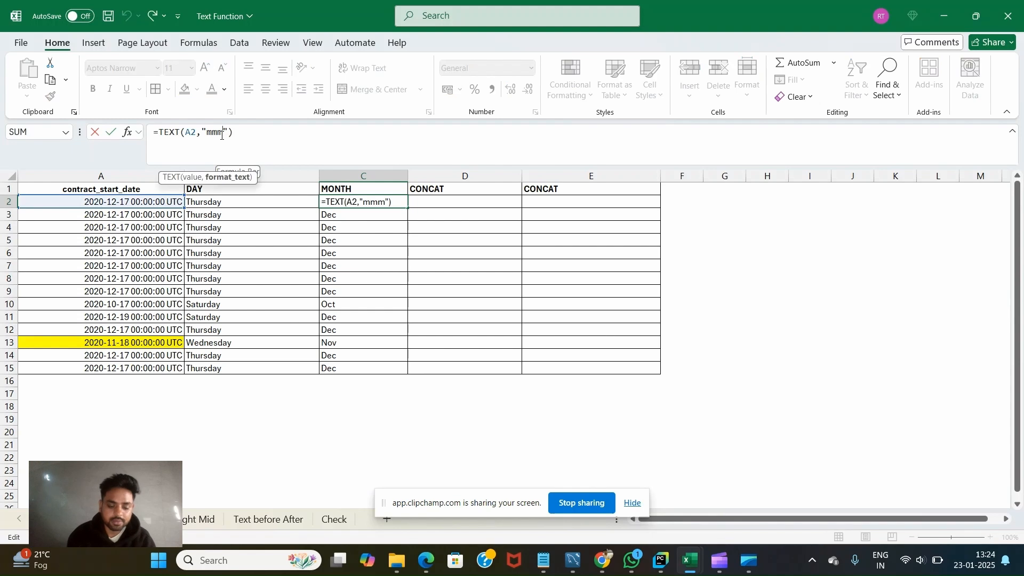
type("m")
key("Return")
key("Up")
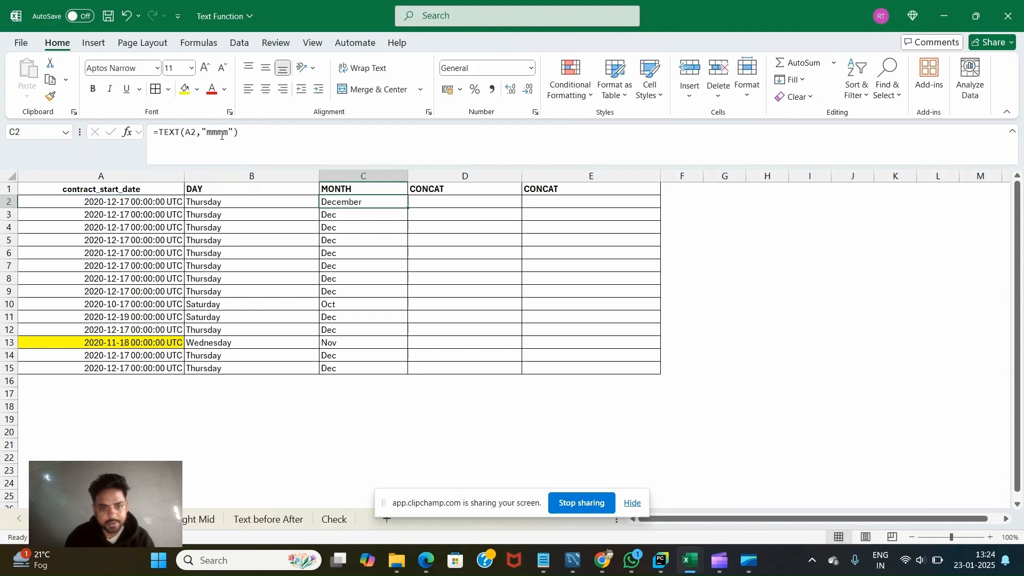
- Fill the updated full-month formula from C2 down over the rest of the MONTH column
key("ctrl+shift+Down")
key("ctrl+d")
key("Up")
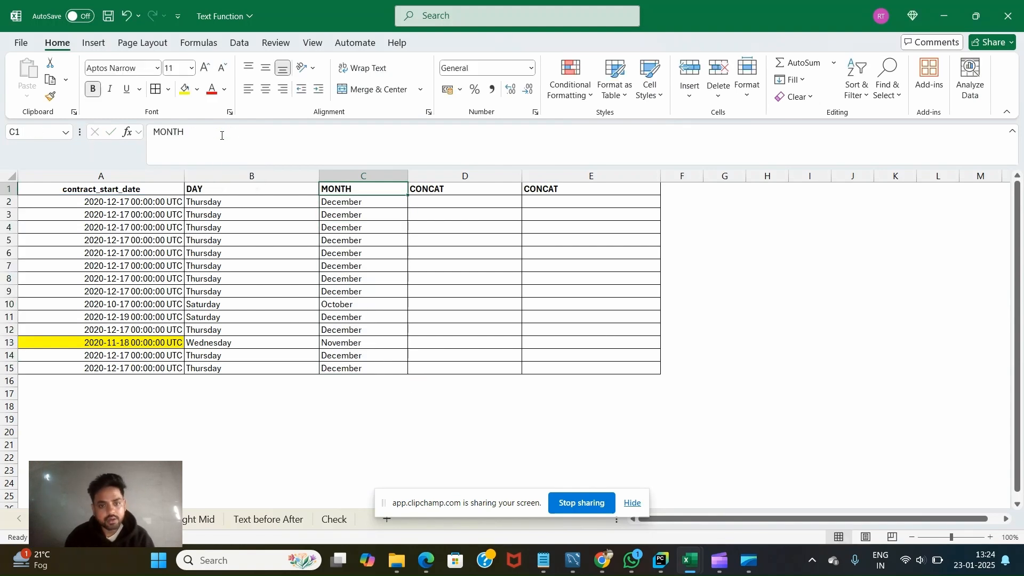
key("Down")
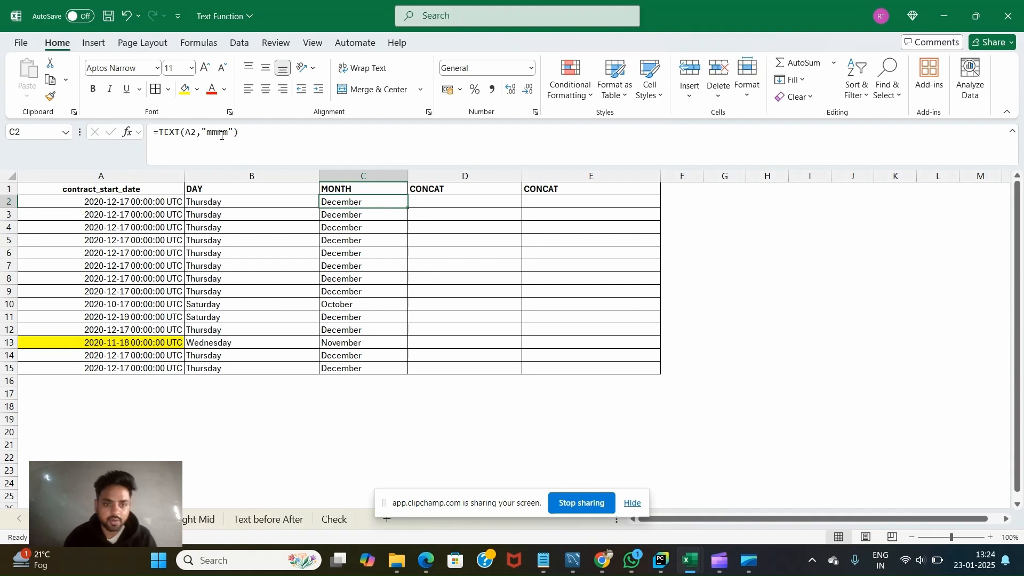
key("Up")
key("Down")
key("Right")
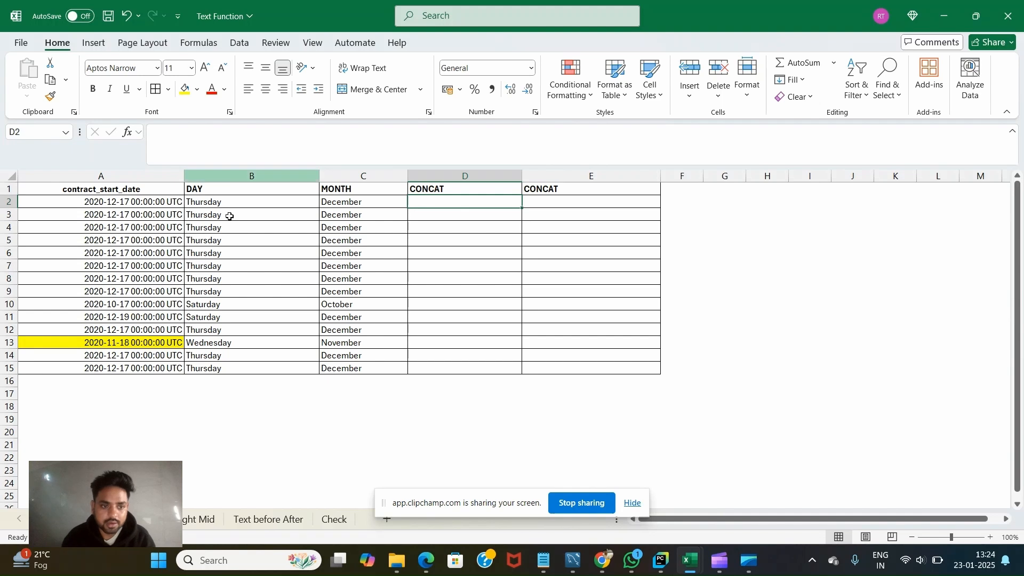
- Enter "Thursday-December" in cell G2 as a sample of the wanted combined text
left_click(706, 202)
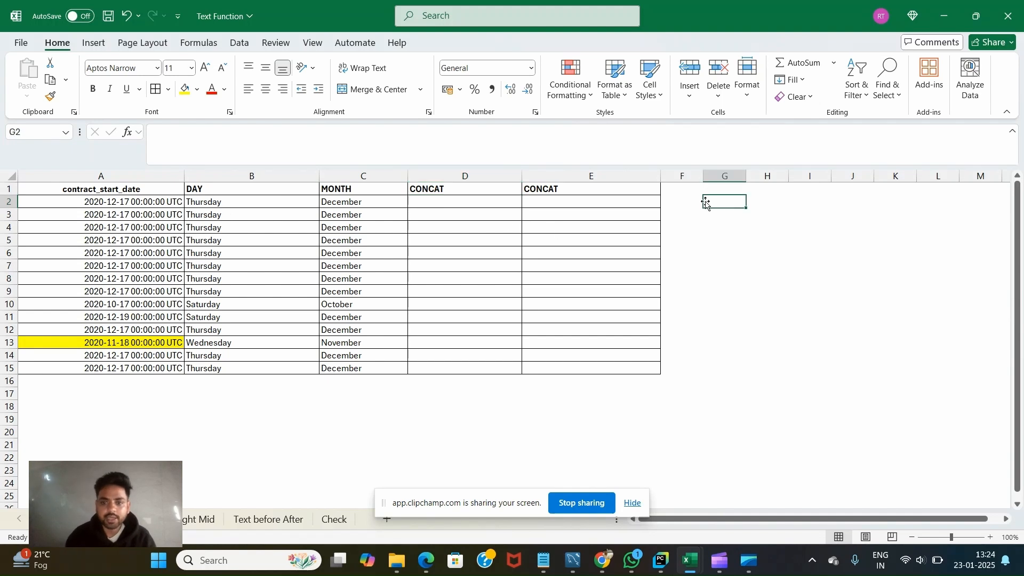
type("d")
key("BackSpace")
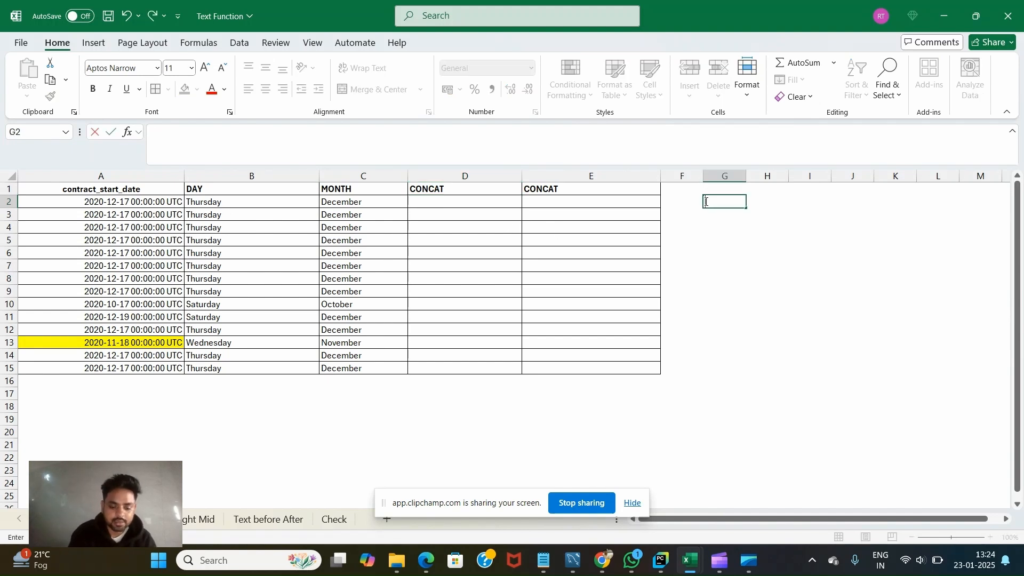
type("thursday-")
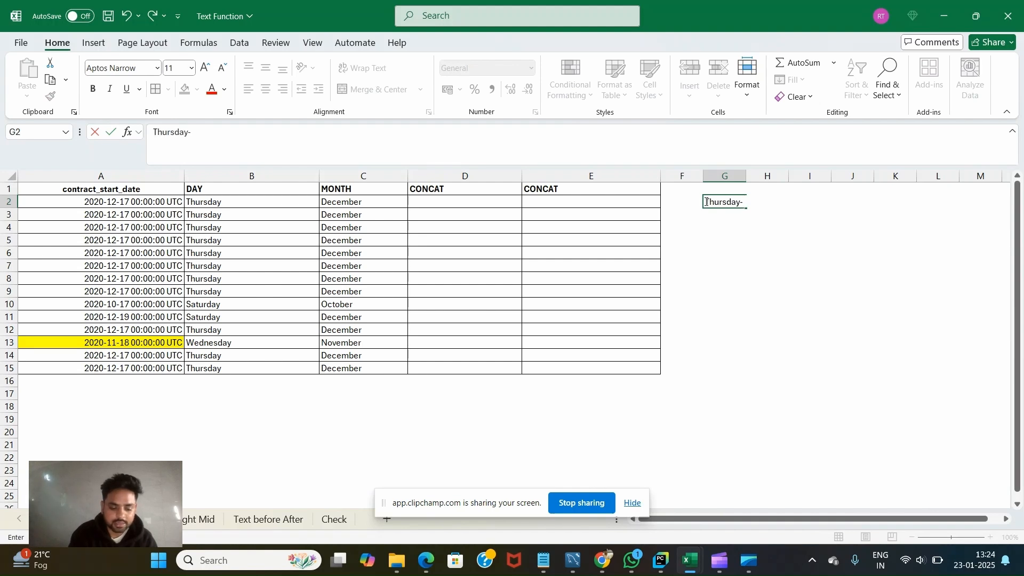
type("December")
key("Return")
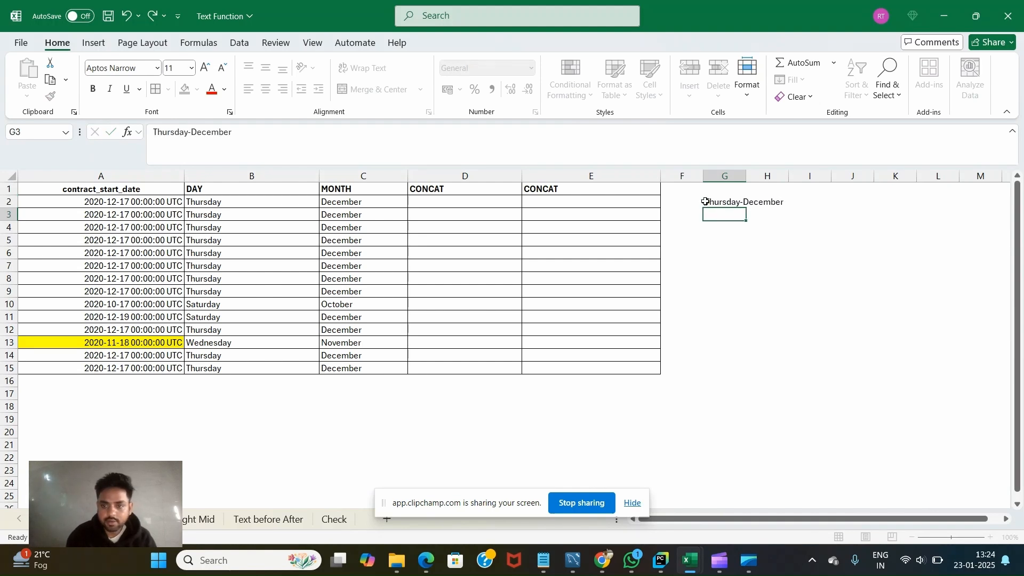
- Enter the formula =CONCAT(B2,"-",C2) in cell D2 to join the day and month with a hyphen
key("Up")
key("Left")
key("Left")
key("Left")
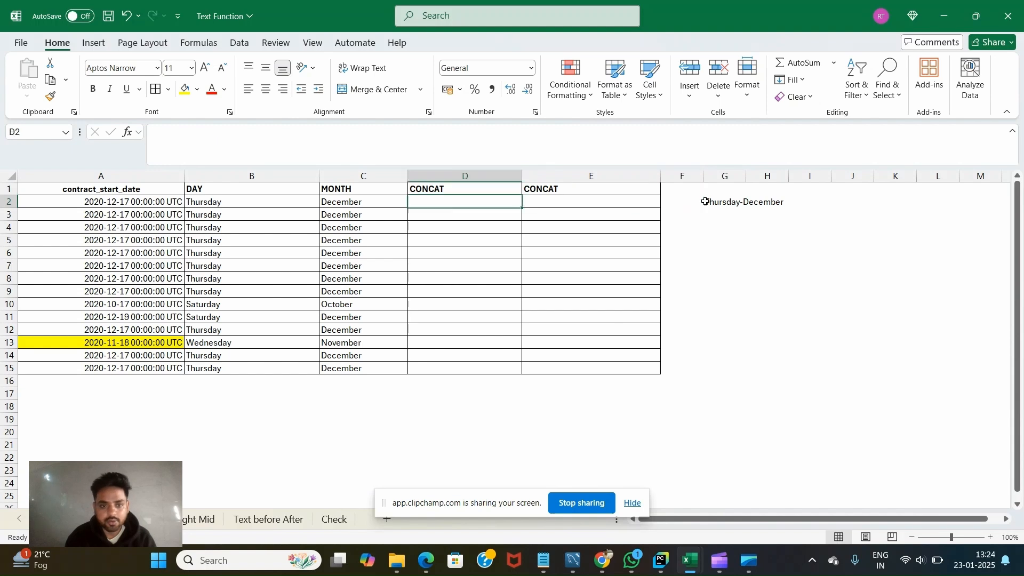
type("=")
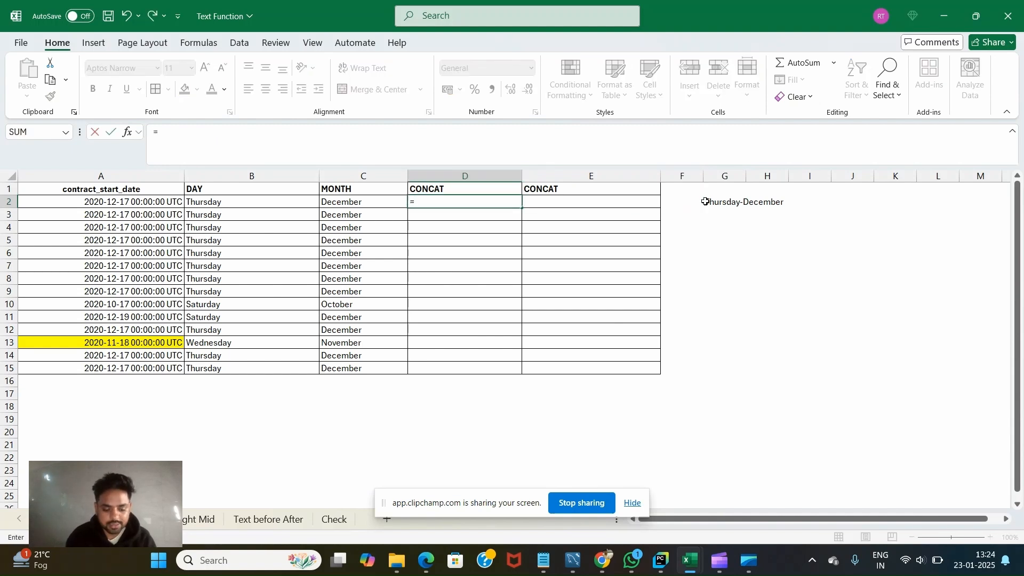
type("con")
key("Tab")
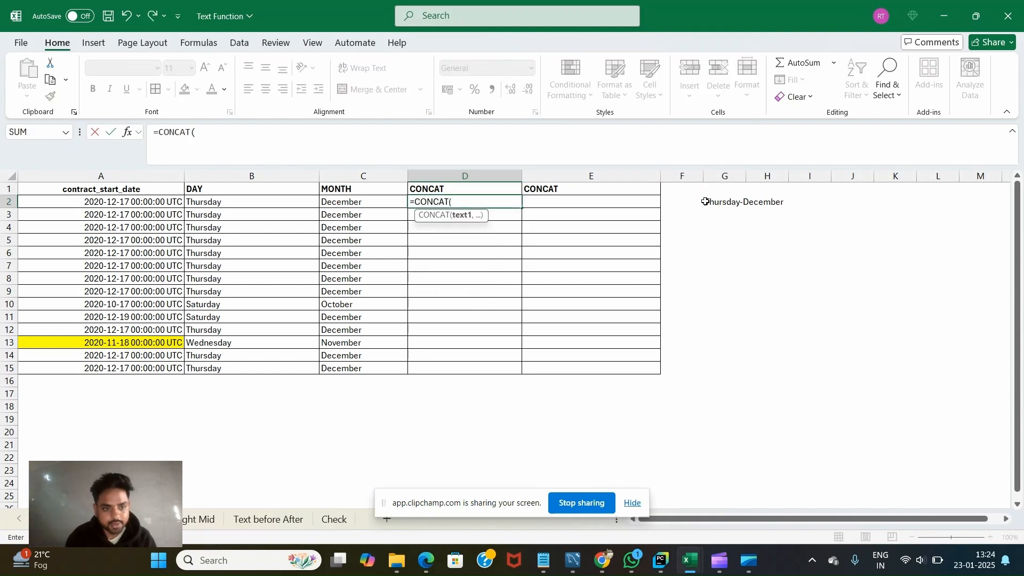
key("Left")
key("Left")
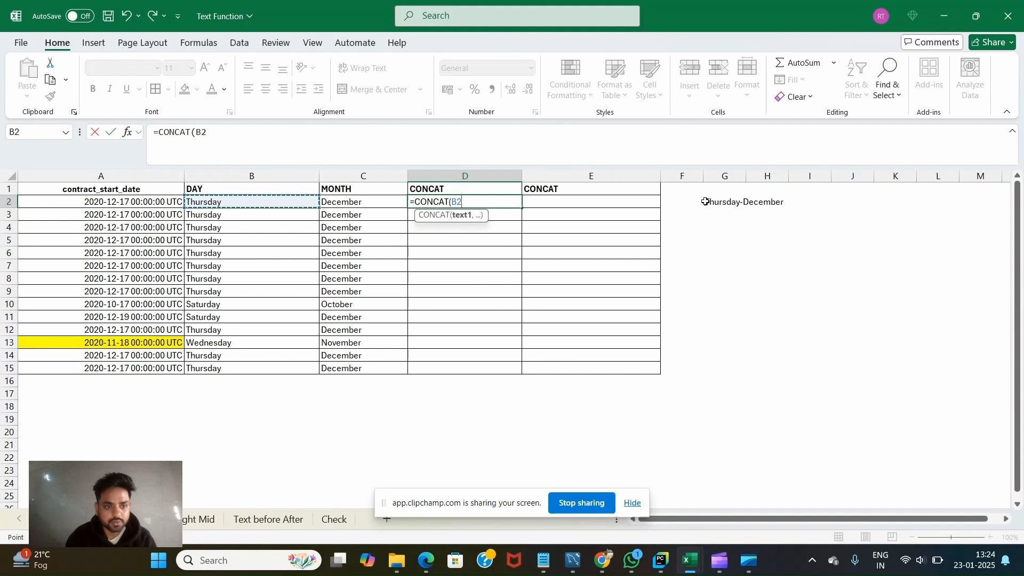
type(",")
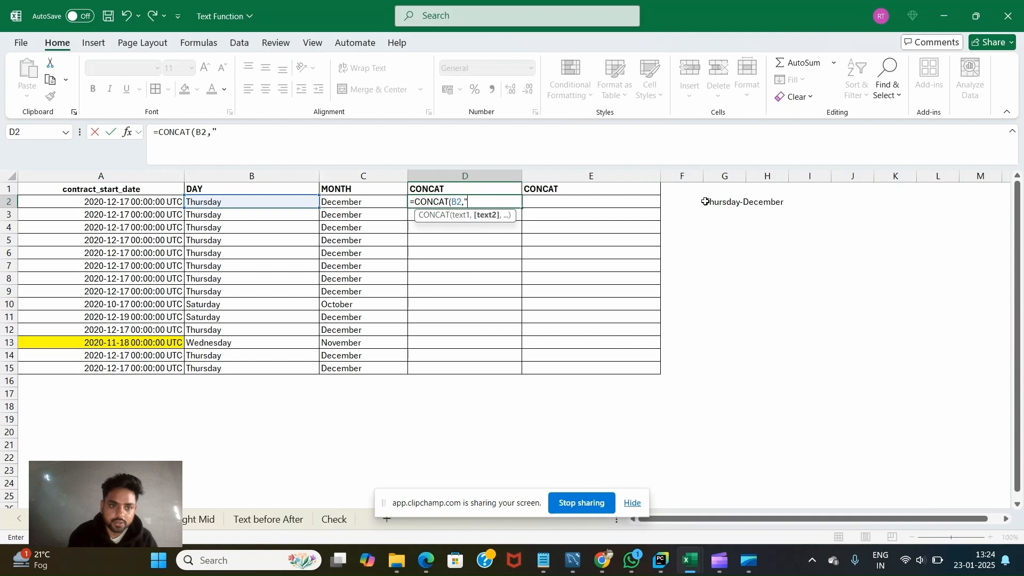
type("\"-")
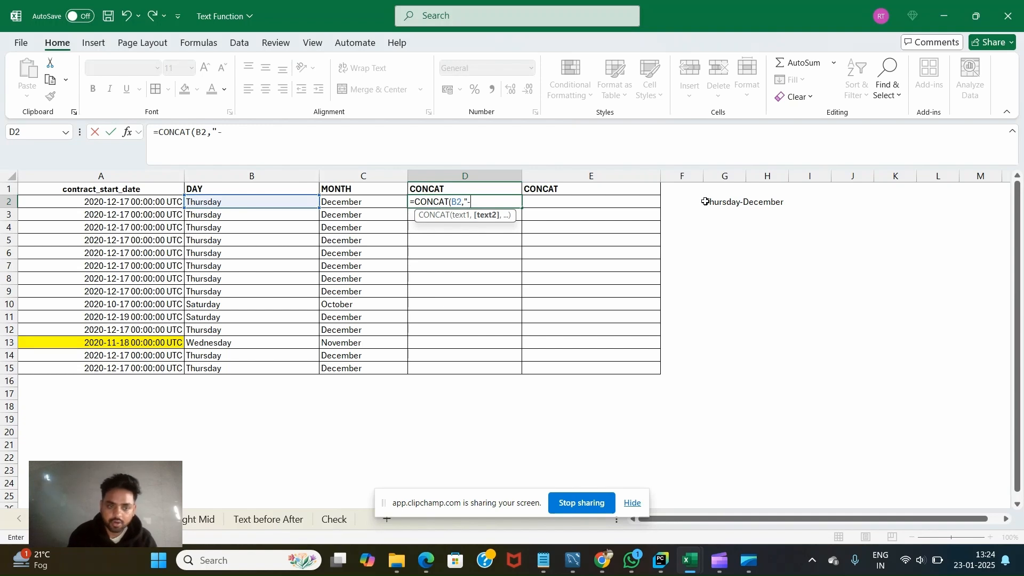
type("_")
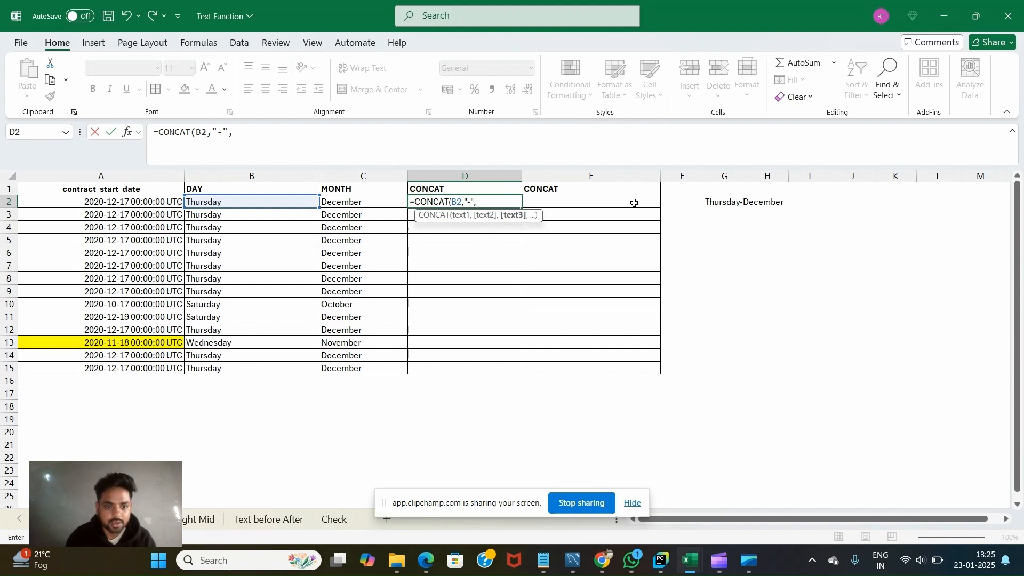
type(",")
left_click(353, 205)
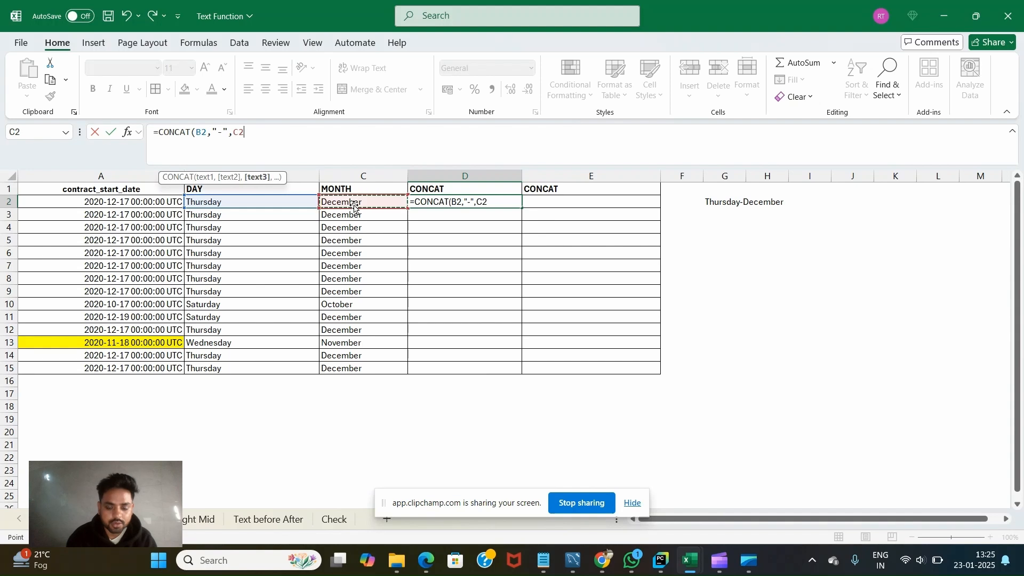
key("Return")
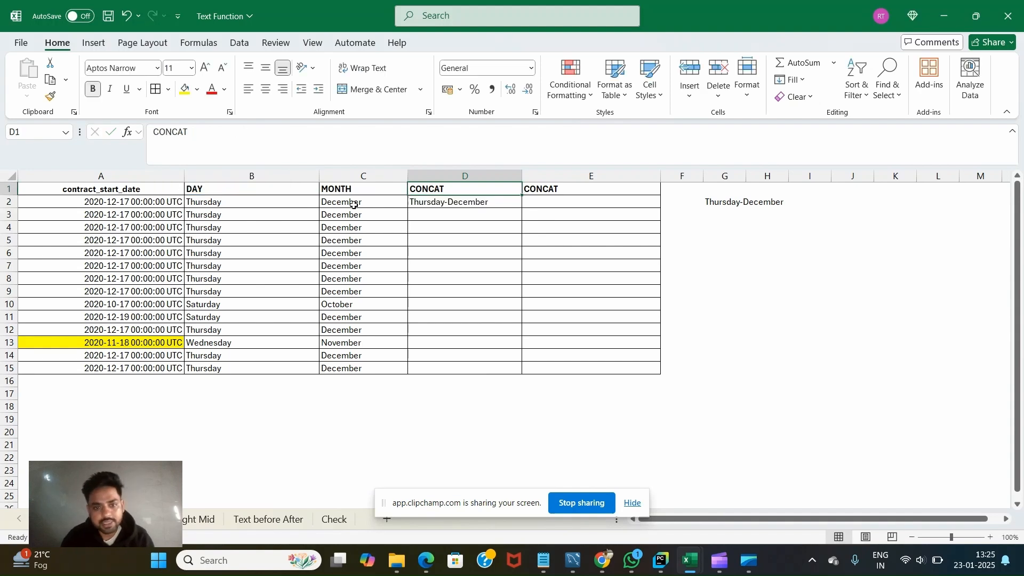
- Fill the CONCAT formula from D2 down through D15, then select cell E2 in the second CONCAT column
key("Down")
key("shift+Down")
key("shift+Down")
key("shift+Down")
key("shift+Down")
key("shift+Down")
key("shift+Down")
key("shift+Down")
key("shift+Down")
key("shift+Down")
key("shift+Down")
key("shift+Down")
key("shift+Down")
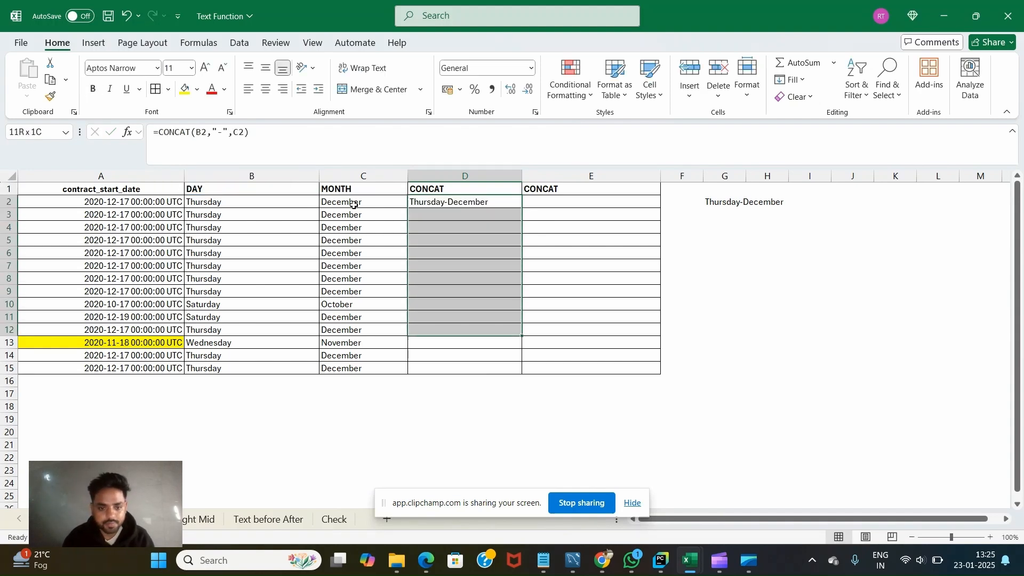
key("shift+Down")
key("ctrl+d")
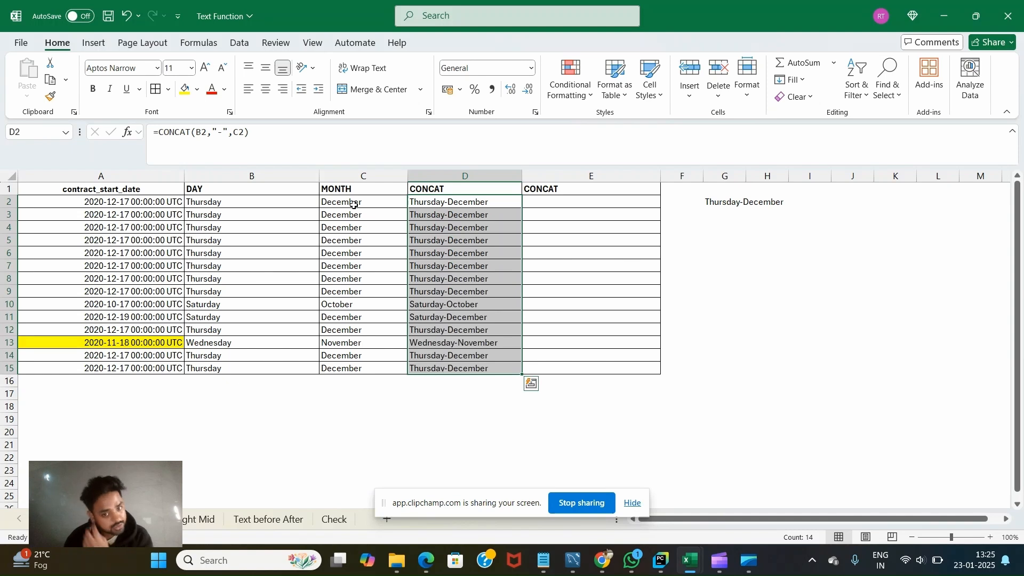
key("Up")
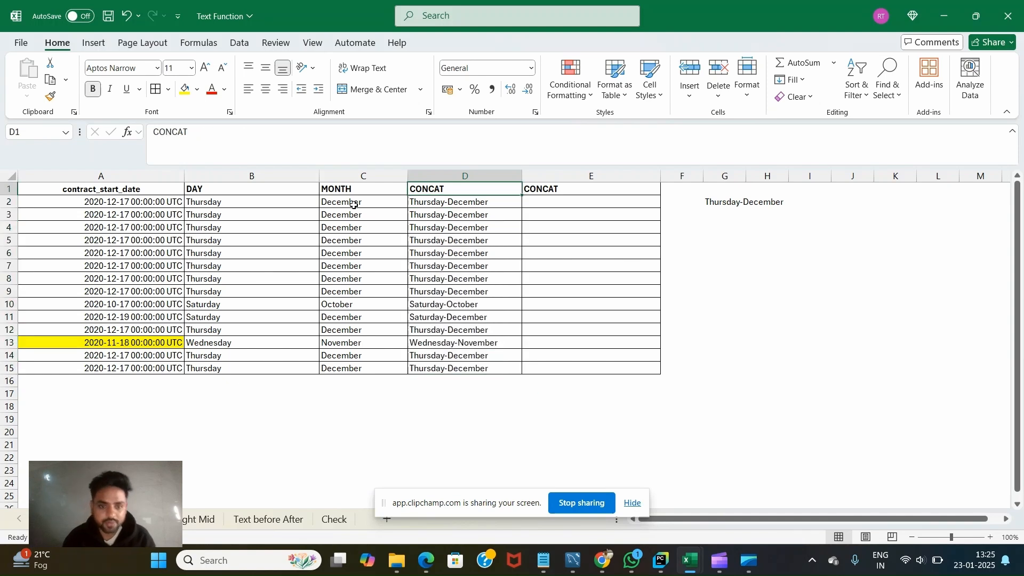
key("Down")
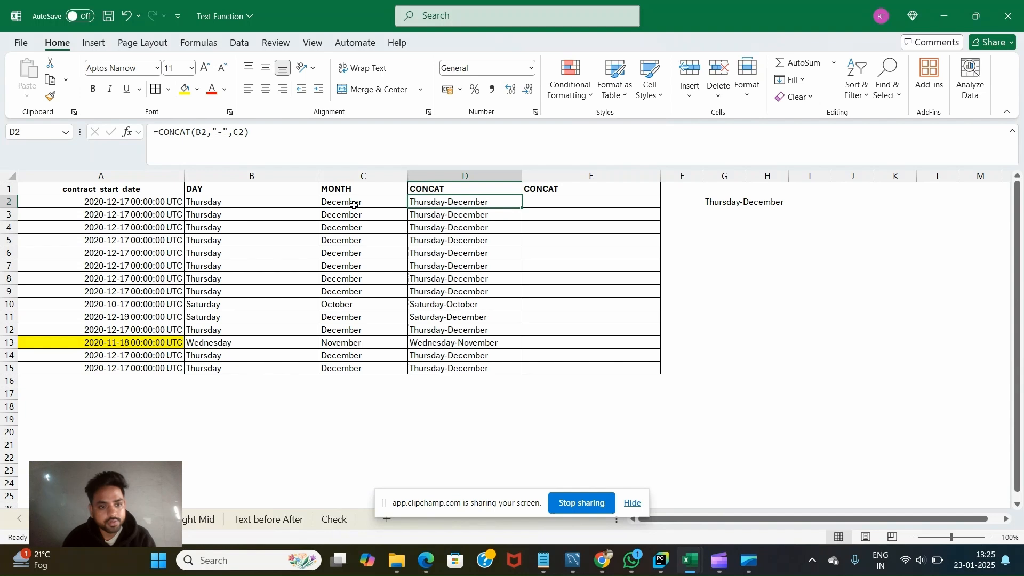
key("Right")
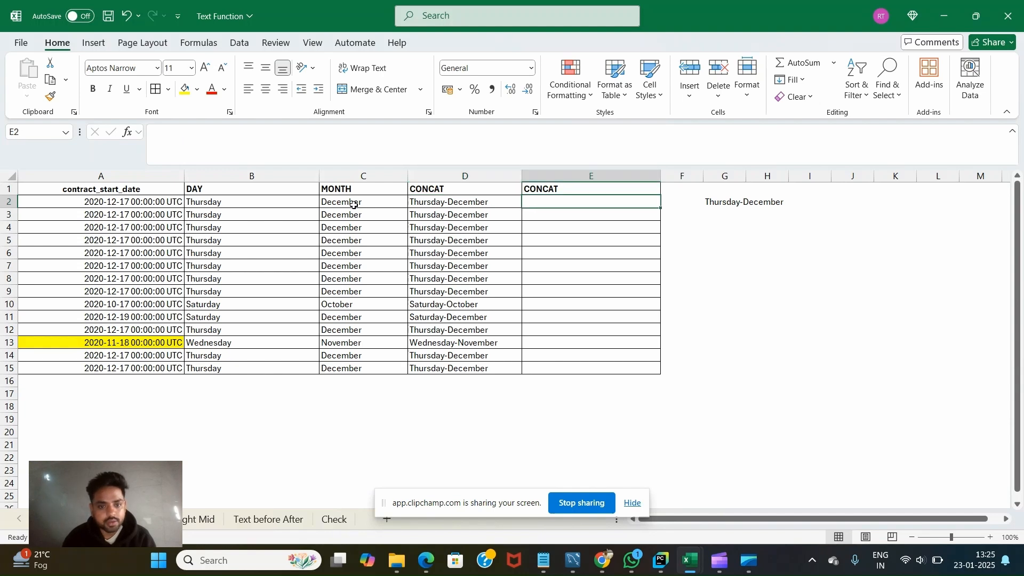
- Highlight the entire DAY and MONTH columns, B and C, with yellow fill
key("Left")
key("Left")
key("Left")
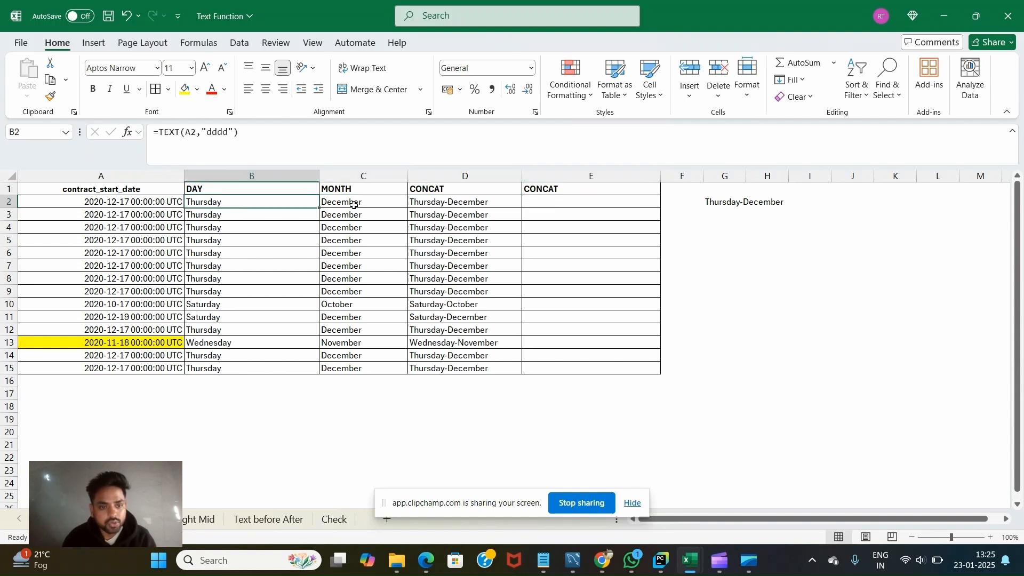
left_click(289, 171)
left_click(339, 169, "ctrl")
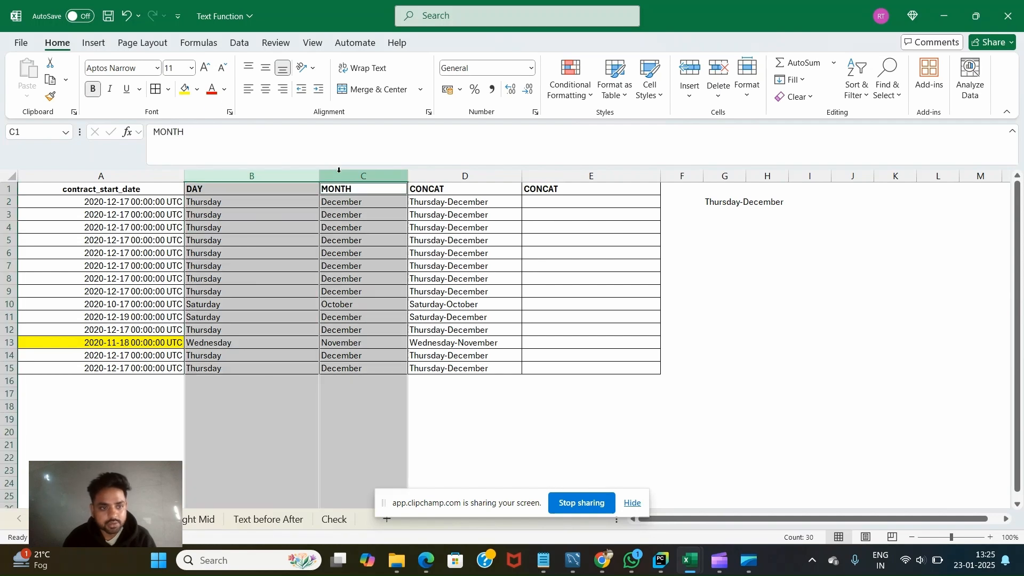
left_click(185, 89)
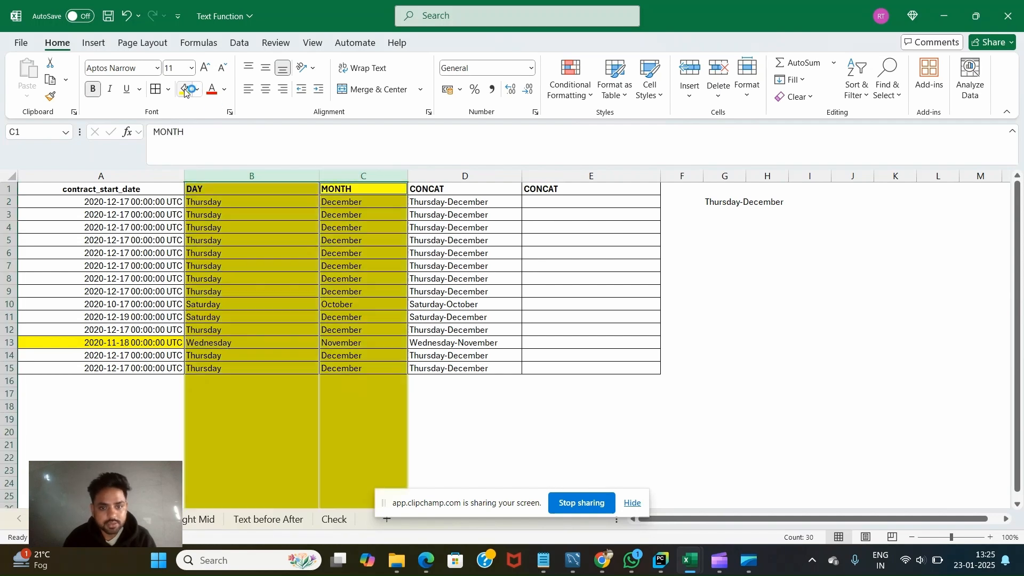
- Begin a formula in cell E2 with =CONCAT(TEXT(A2,"dddd") to take the full day name directly from the date
left_click(443, 206)
left_click(540, 203)
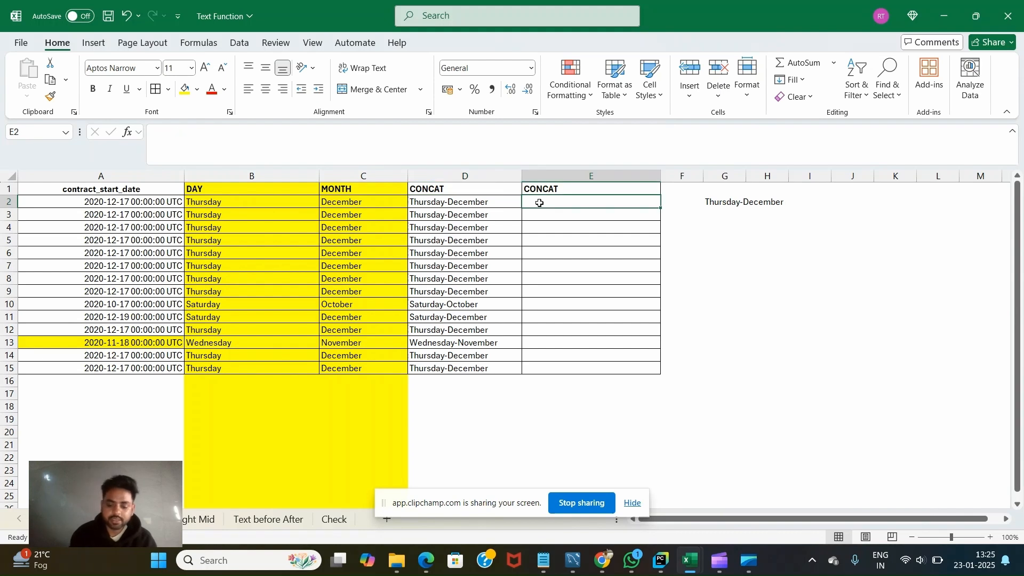
type("=con")
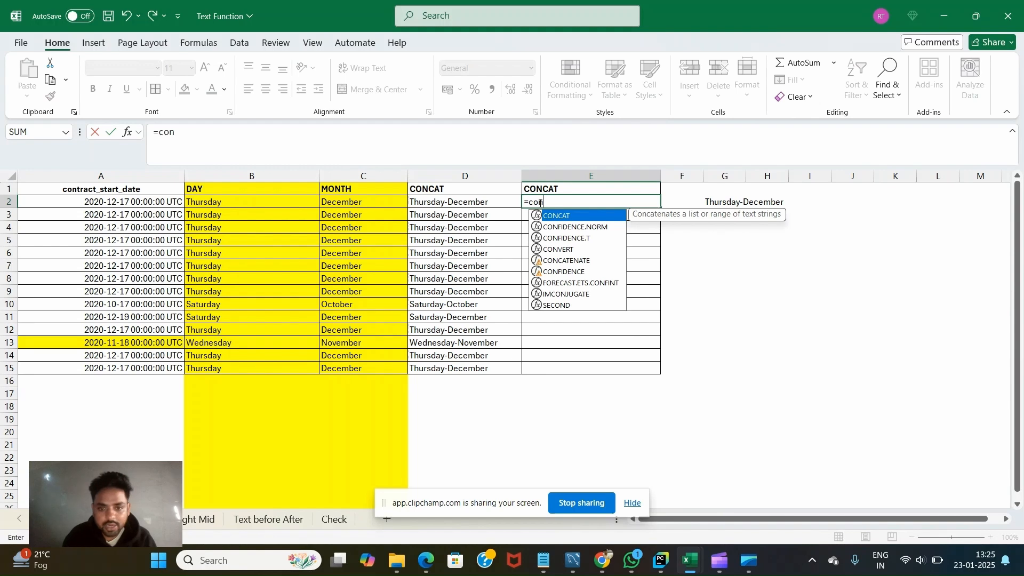
key("Tab")
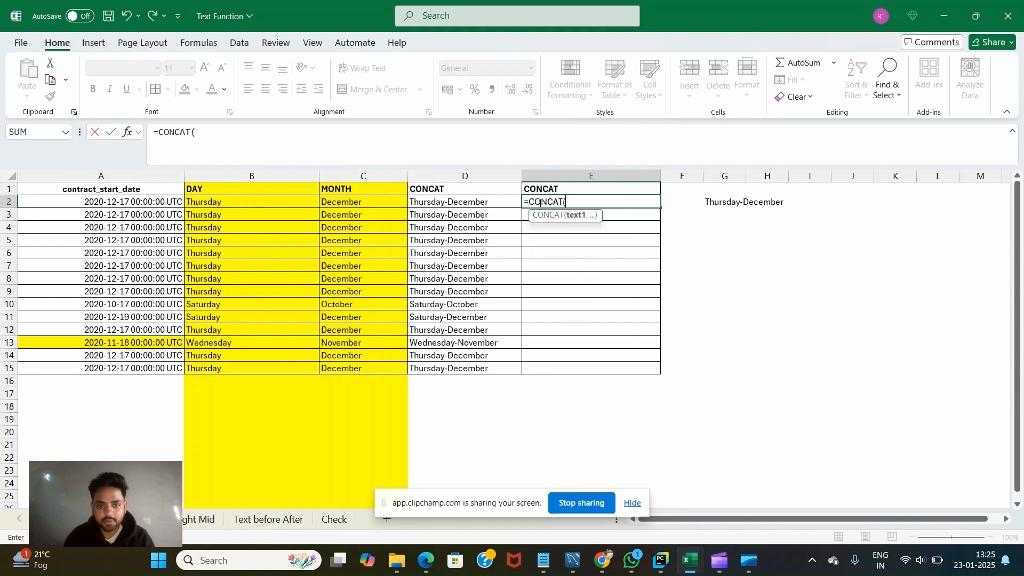
type("t")
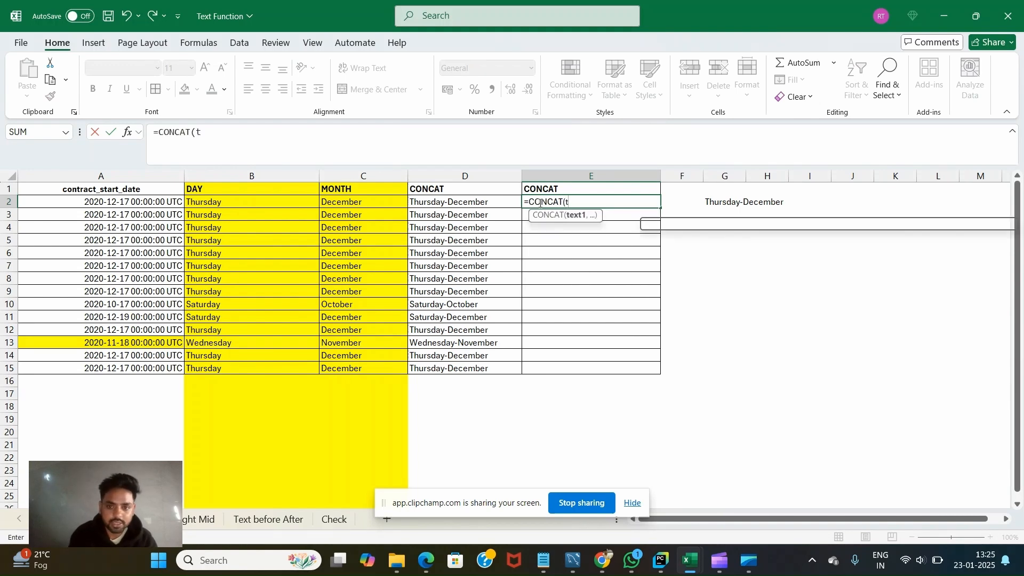
type("ext")
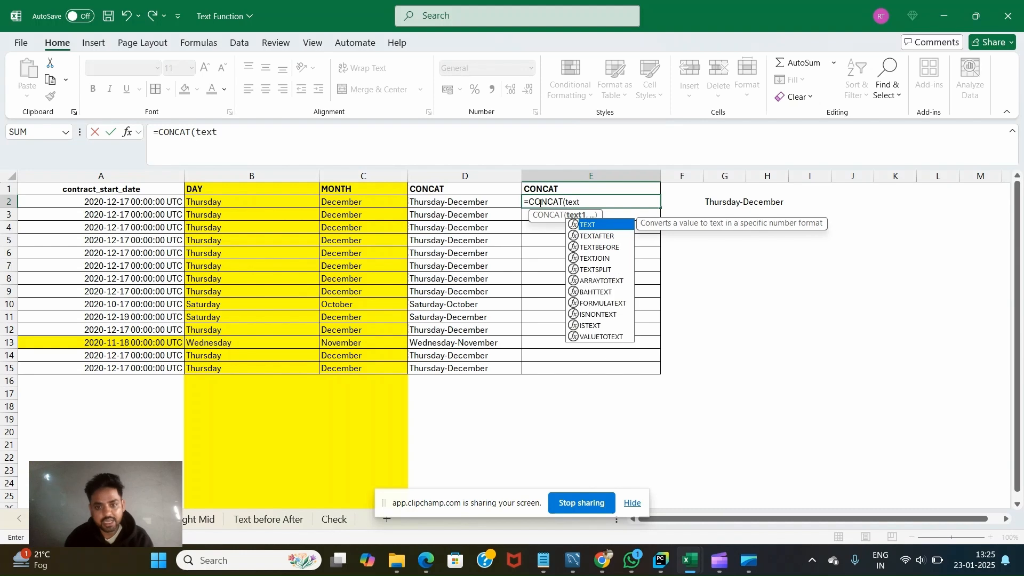
key("Tab")
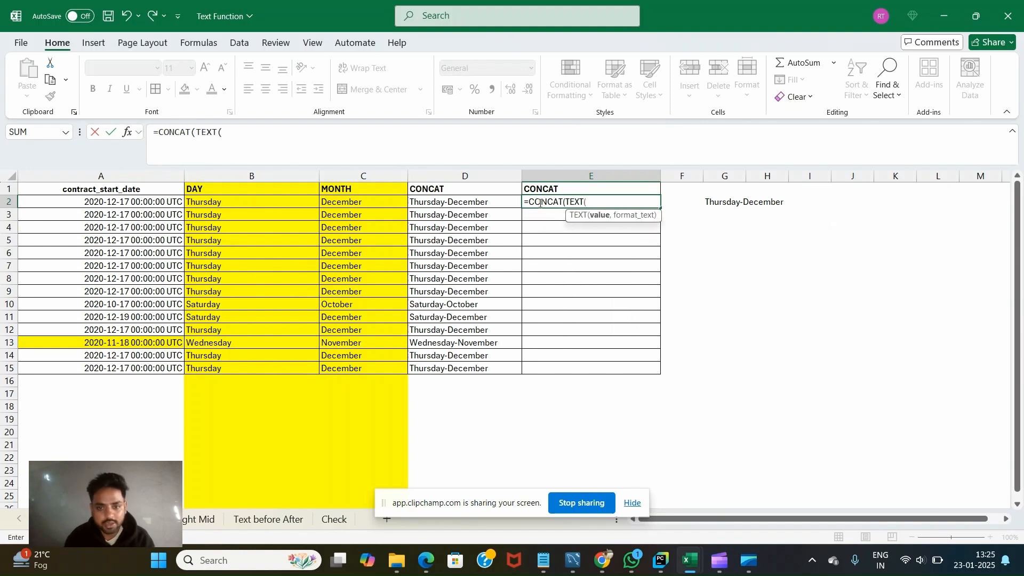
left_click(142, 203)
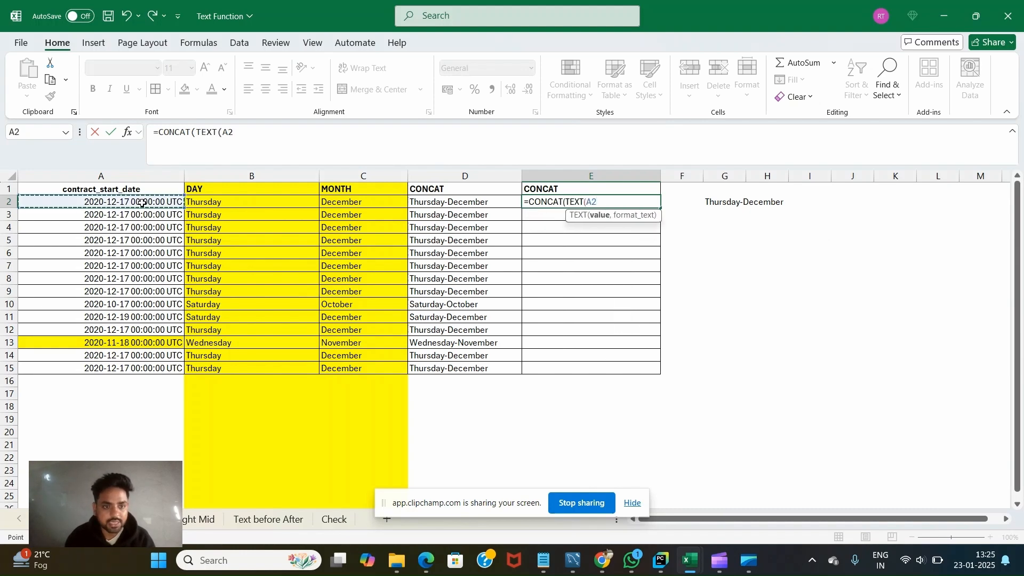
type(",\"")
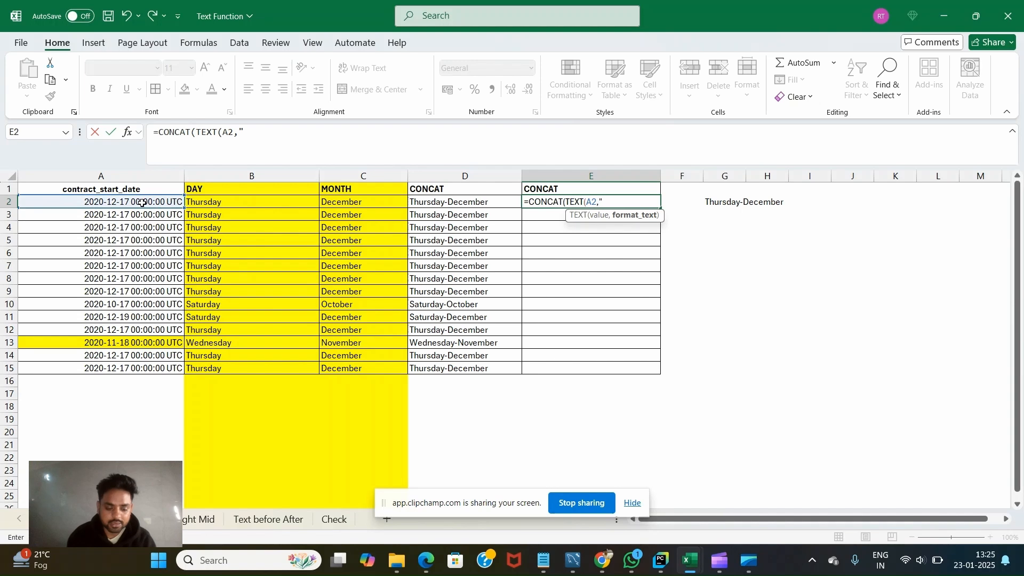
type("dddd")
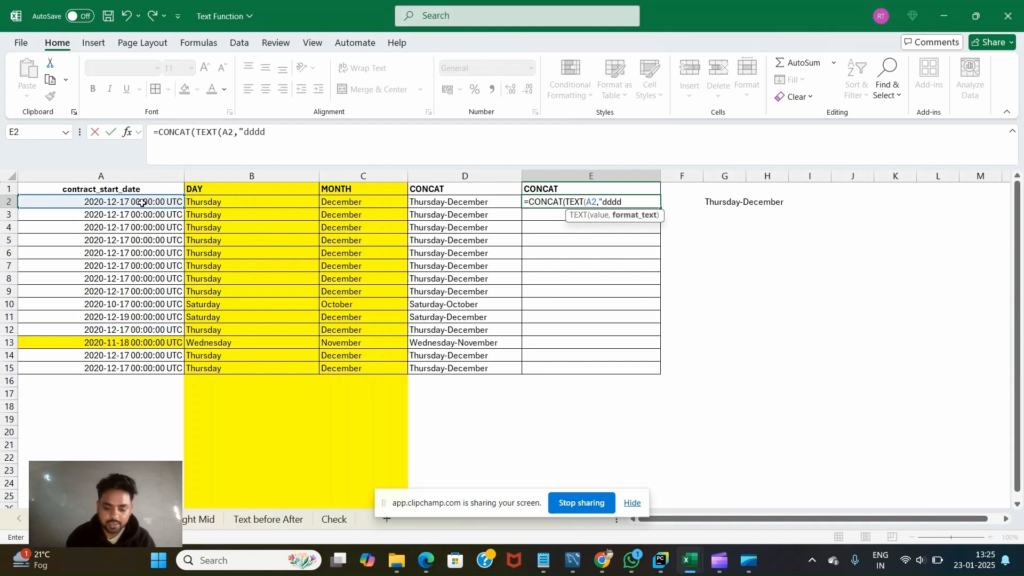
type("\")")
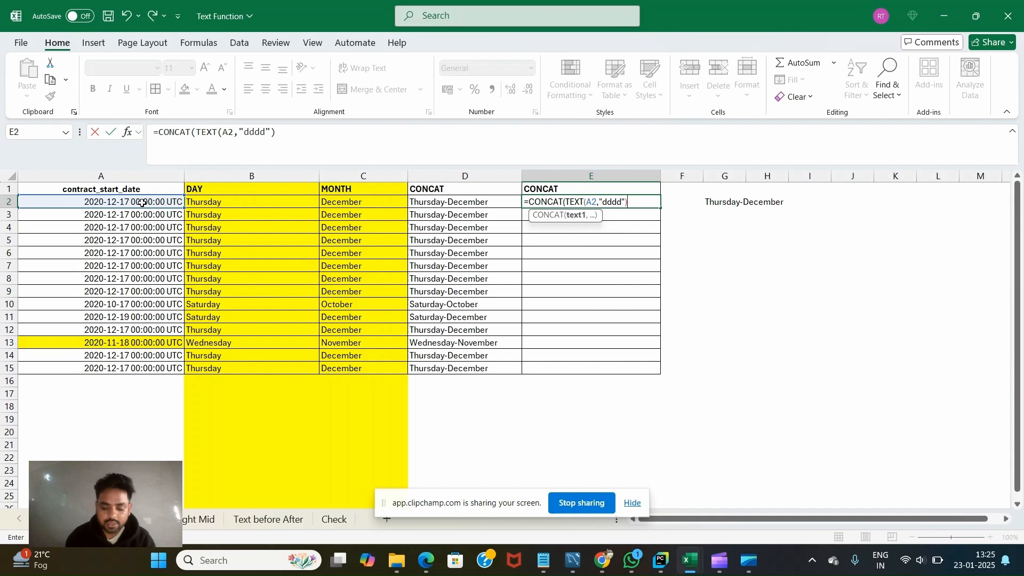
- Extend the E2 formula with a "-" separator and TEXT(A2,"mmmm") for the full month name
type(",\"")
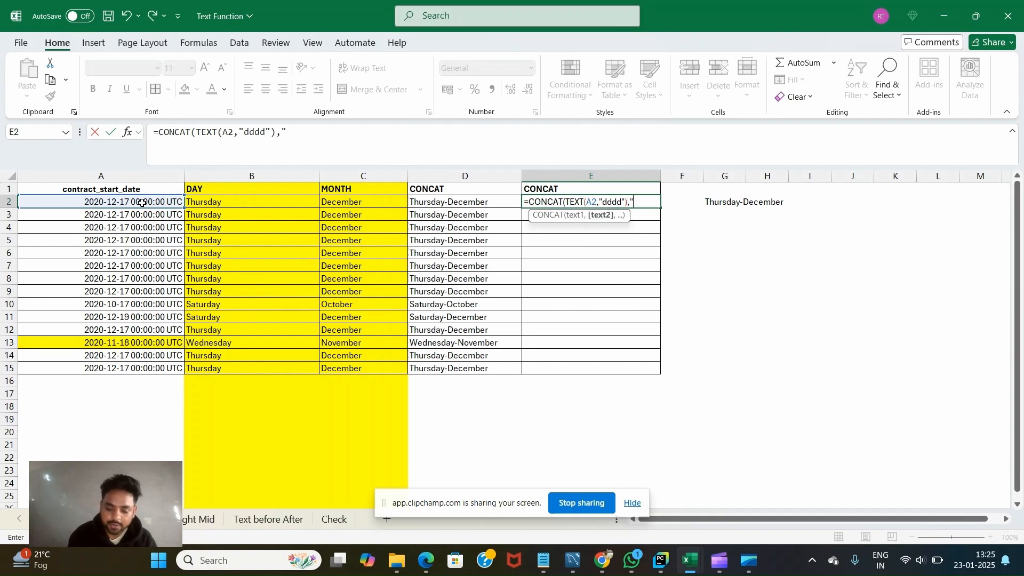
type("-\"")
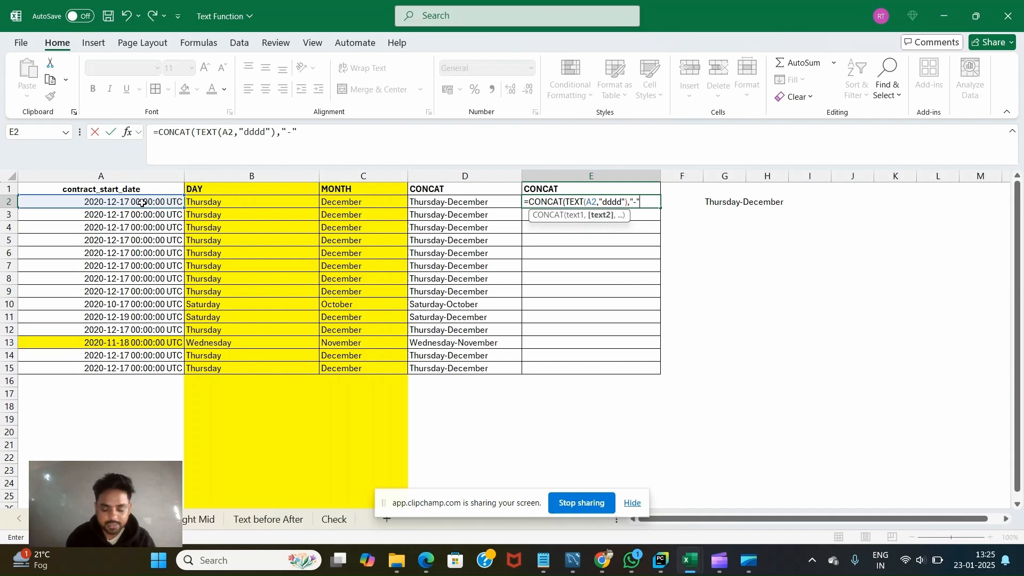
type(",text")
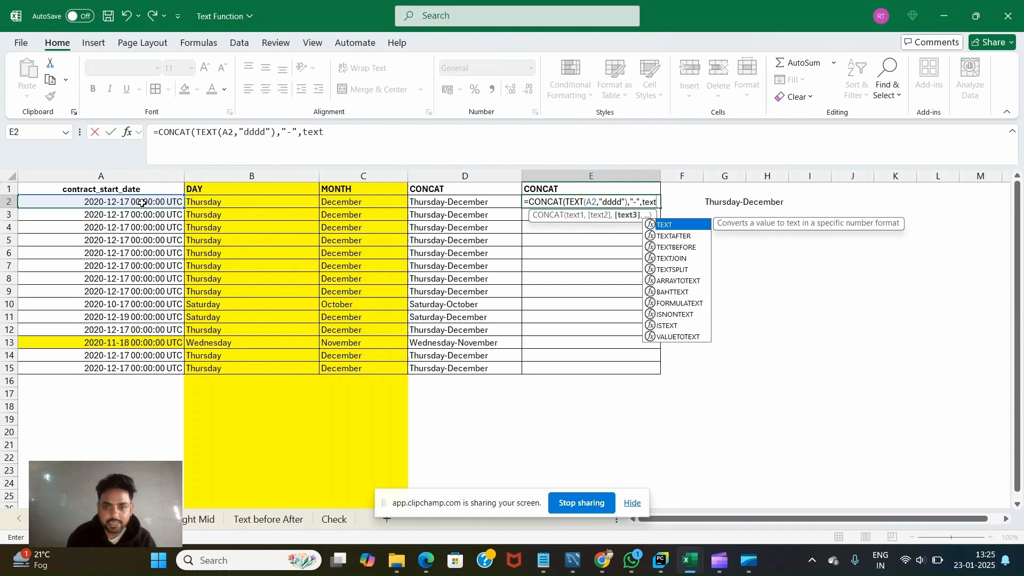
key("Tab")
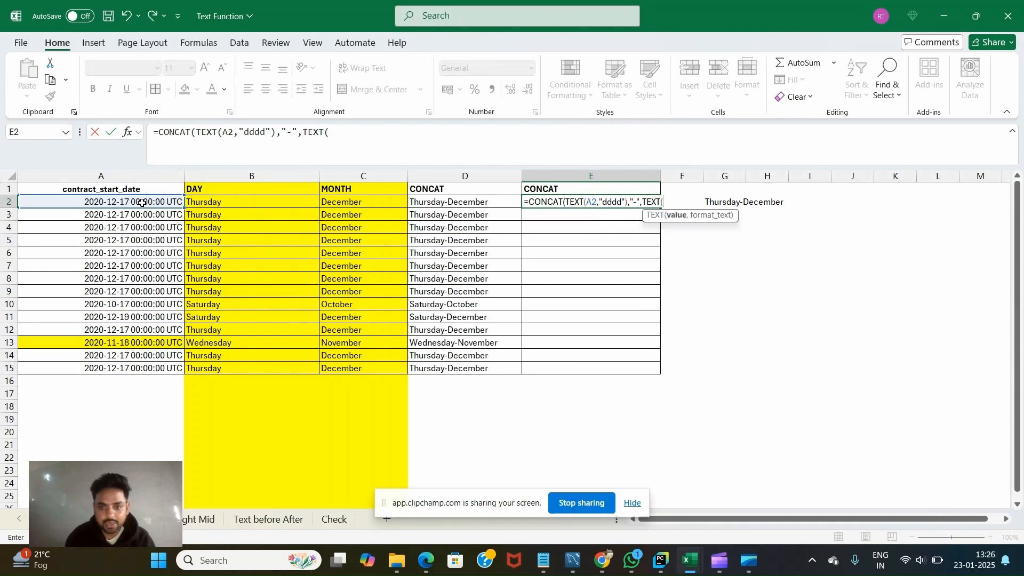
left_click(110, 201)
type(",")
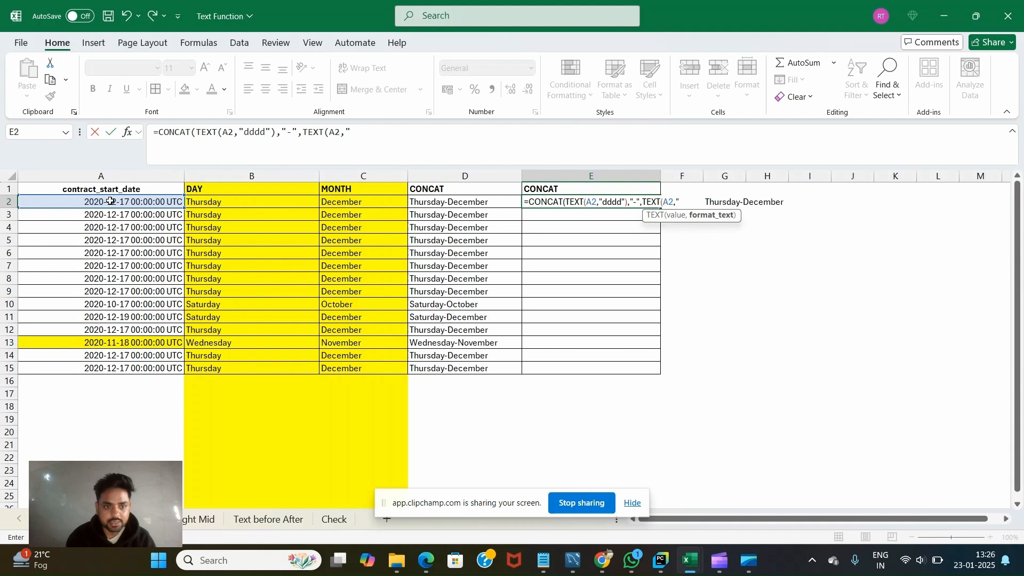
type("\"mmm")
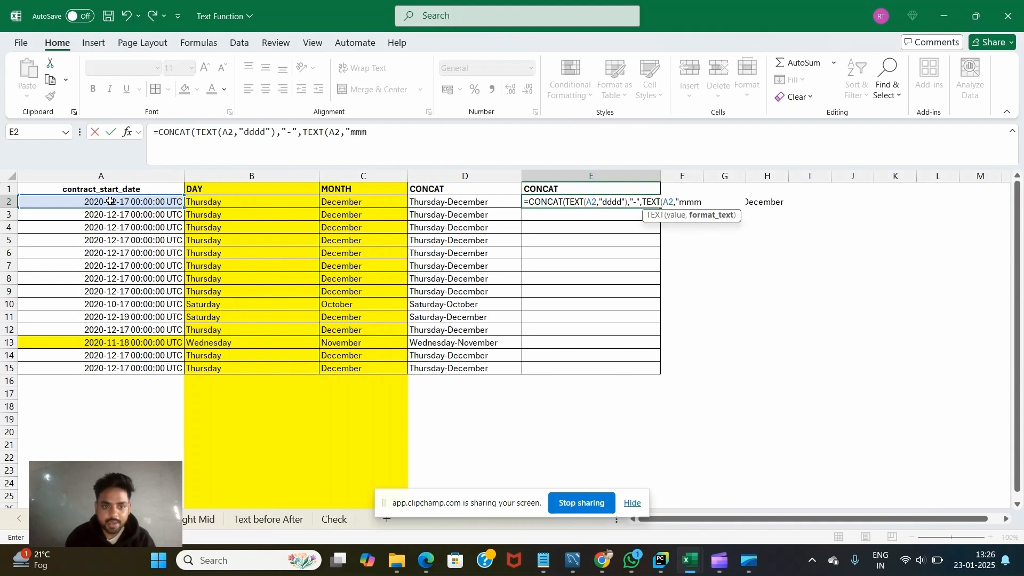
type("m\")")
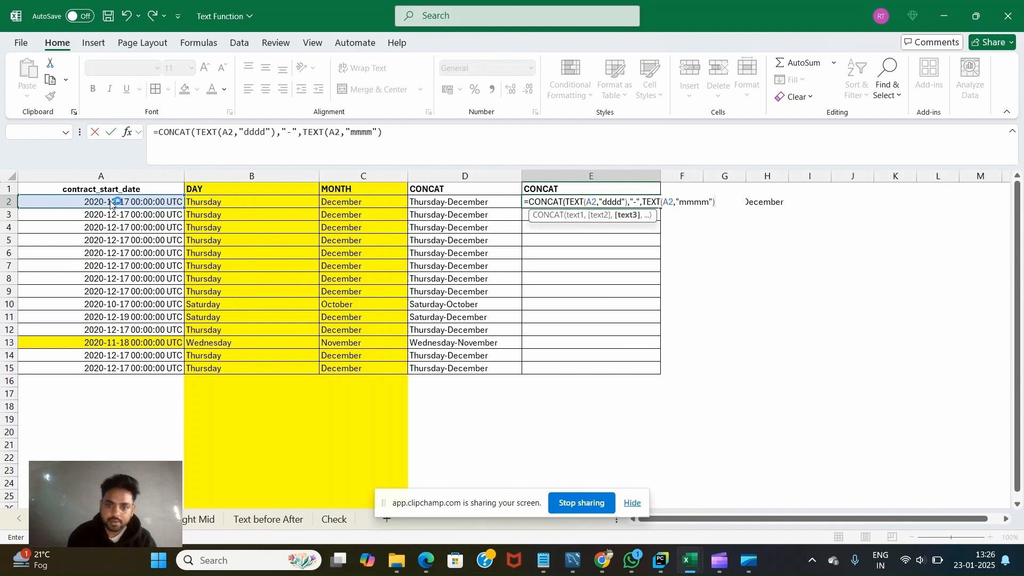
- Decline the automatic correction and complete E2 with a final closing parenthesis as =CONCAT(TEXT(A2,"dddd"),"-",TEXT(A2,"mmmm"))
key("Return")
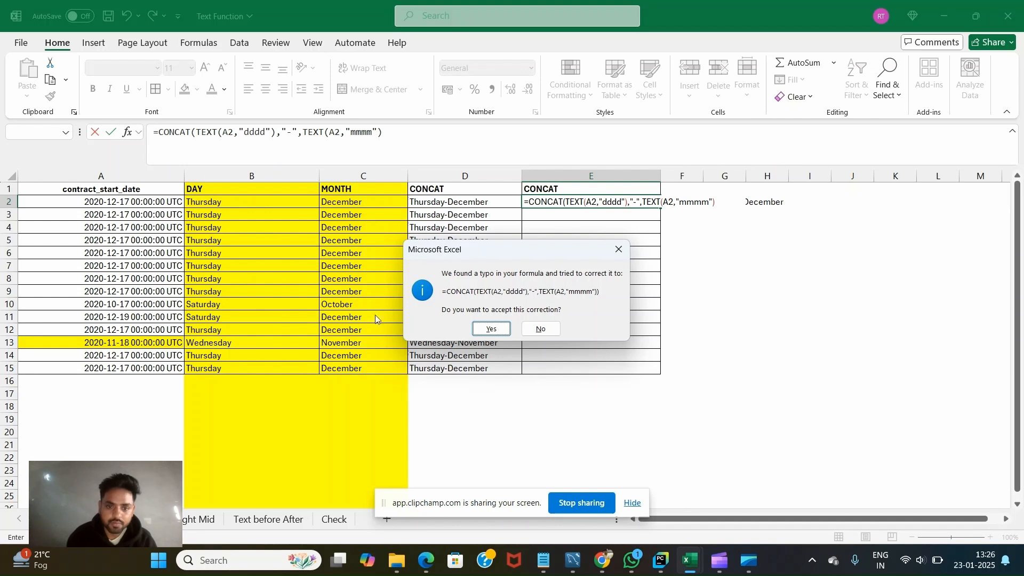
left_click(616, 252)
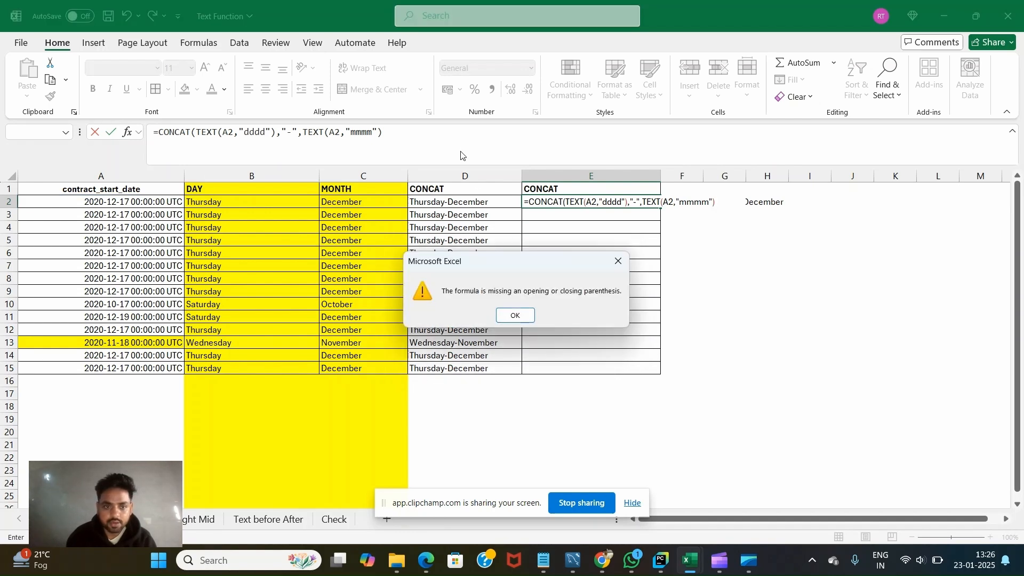
left_click(510, 315)
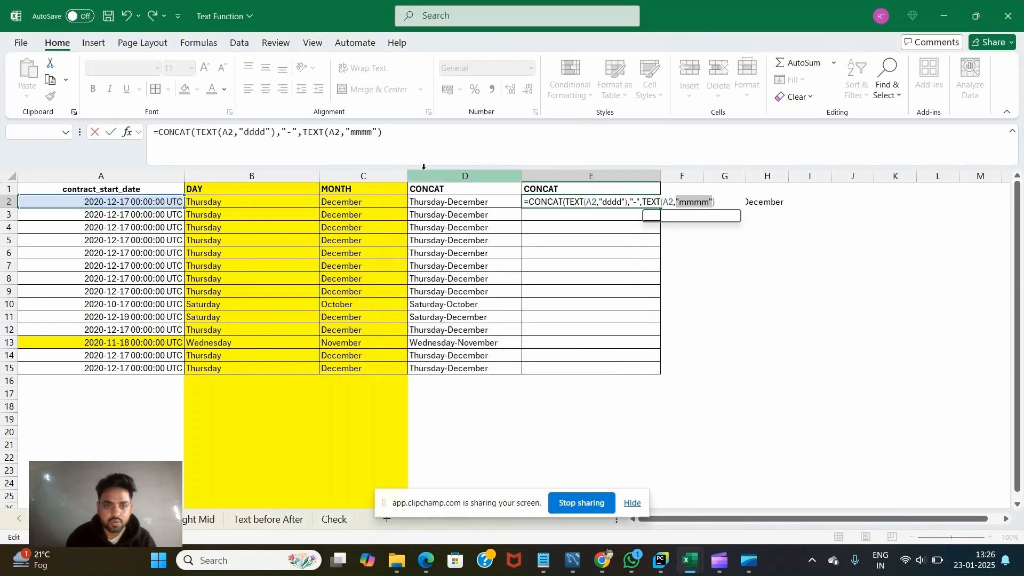
left_click(409, 135)
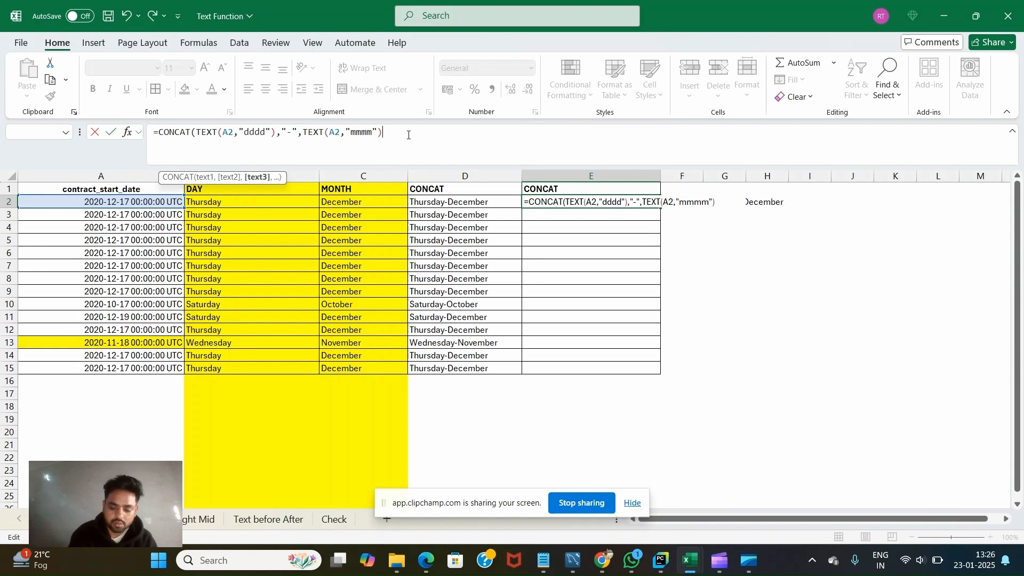
type(")")
key("Return")
key("Up")
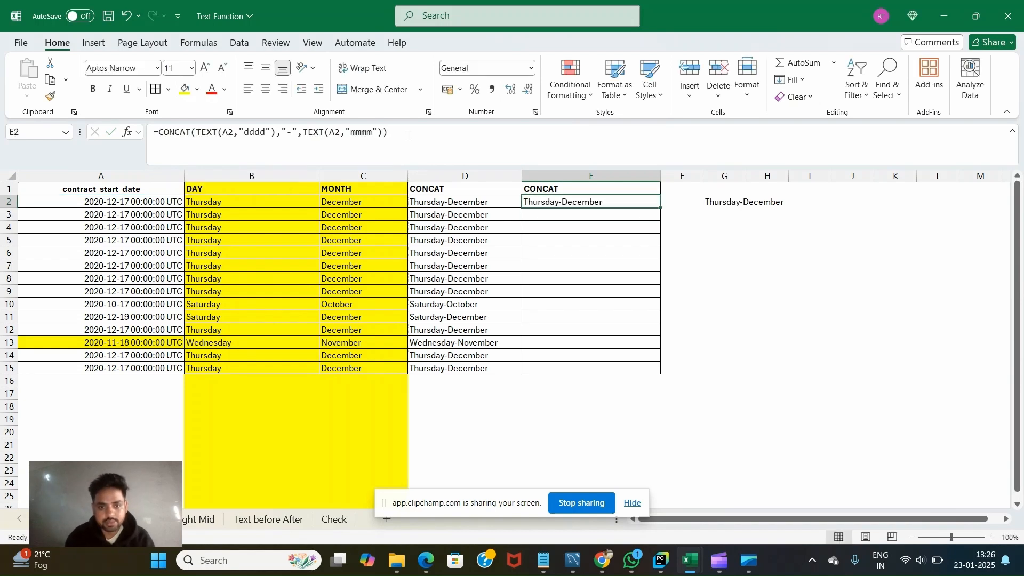
- Fill the nested CONCAT and TEXT formula from E2 down through E15
key("shift+Down")
key("shift+Down")
key("shift+Down")
key("shift+Down")
key("shift+Down")
key("shift+Down")
key("shift+Down")
key("shift+Down")
key("shift+Down")
key("shift+Down")
key("shift+Down")
key("shift+Down")
key("shift+Down")
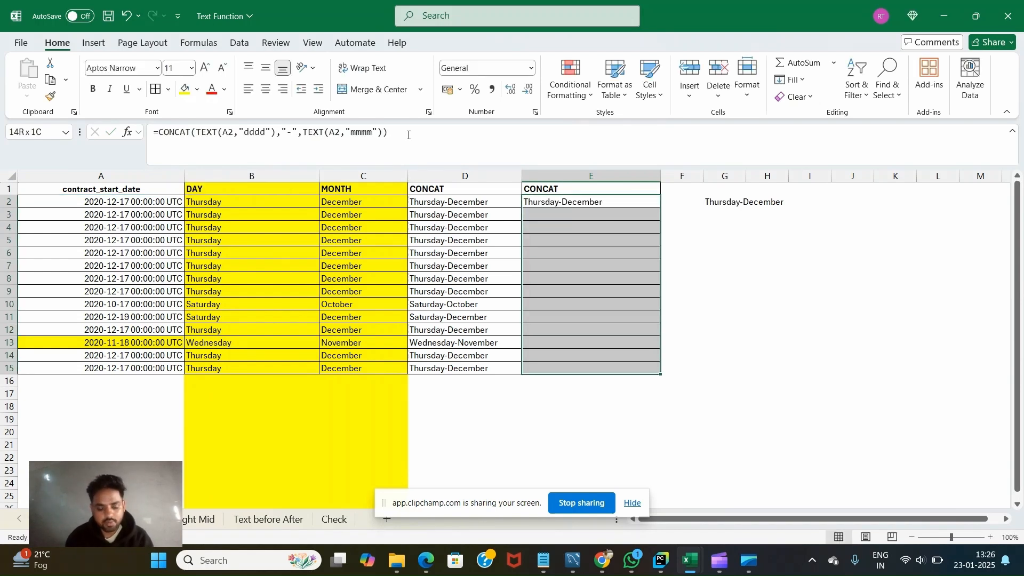
key("ctrl+d")
- Compare the row 2 formulas of the DAY and MONTH helper columns with those of the two CONCAT columns
key("Up")
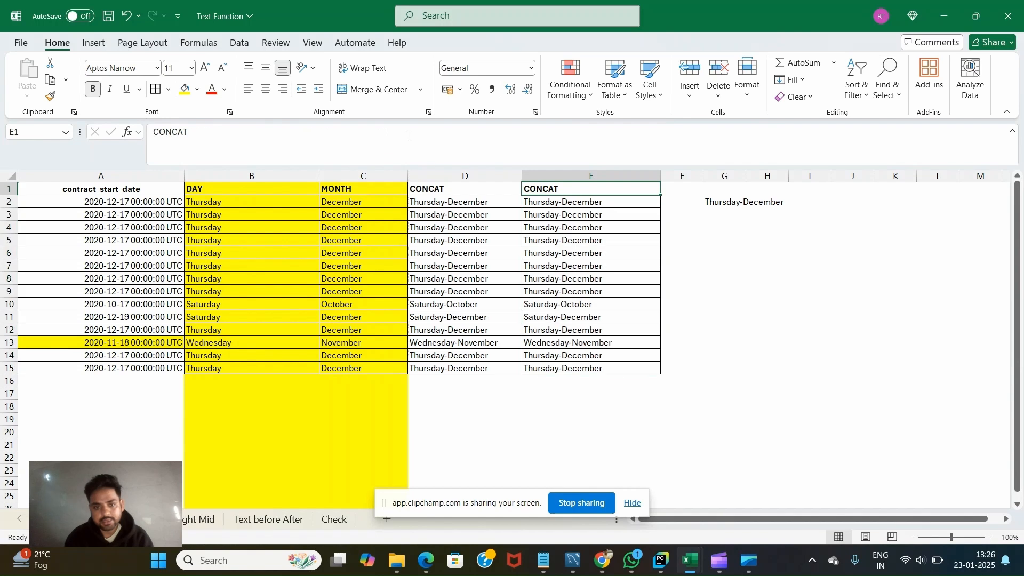
key("Down")
key("Left")
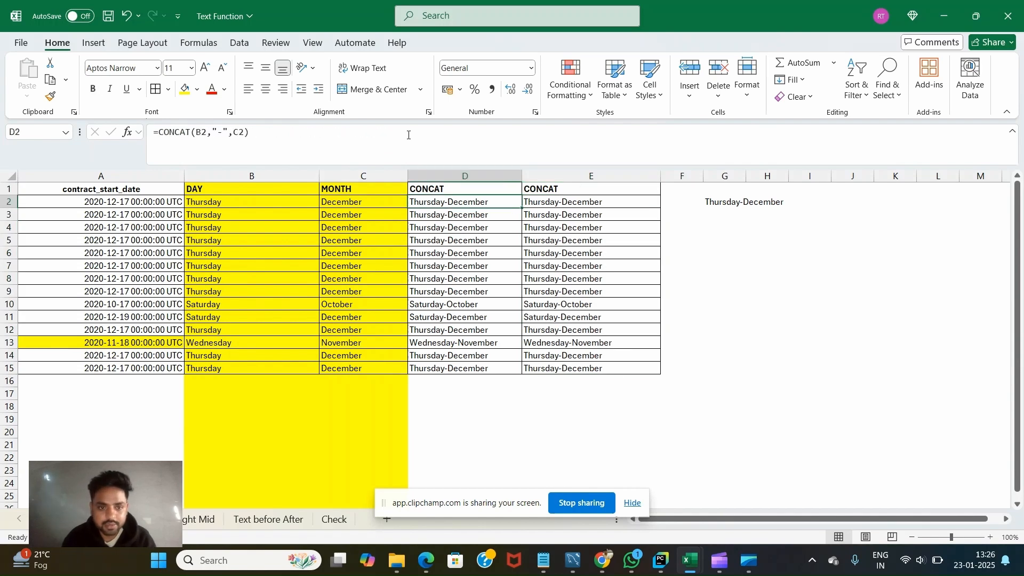
key("Left")
key("Left")
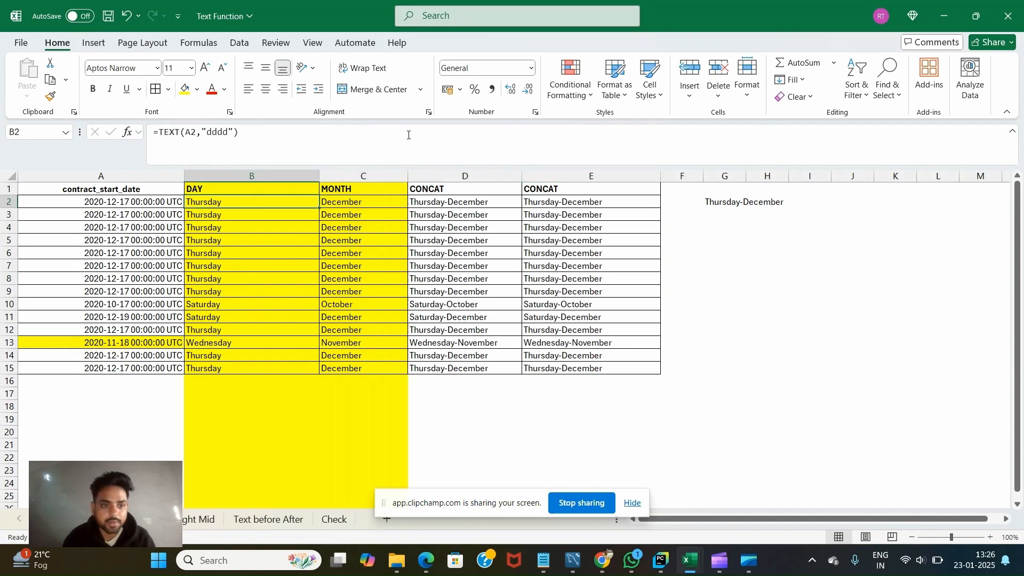
key("Right")
key("Right")
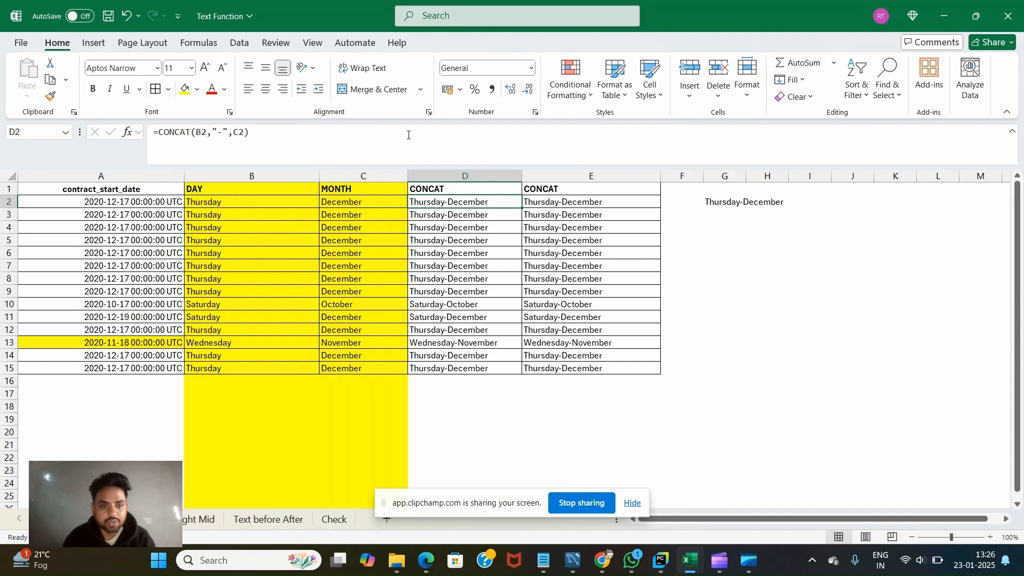
key("Right")
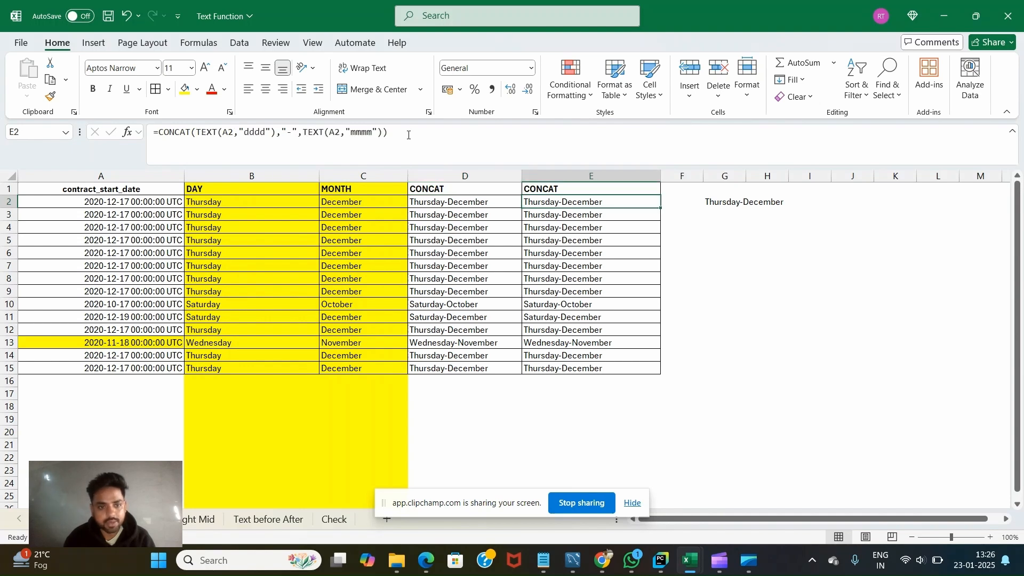
- Clear the sample text from cells G2:H2 and leave the empty cell G2 selected
left_click(724, 208)
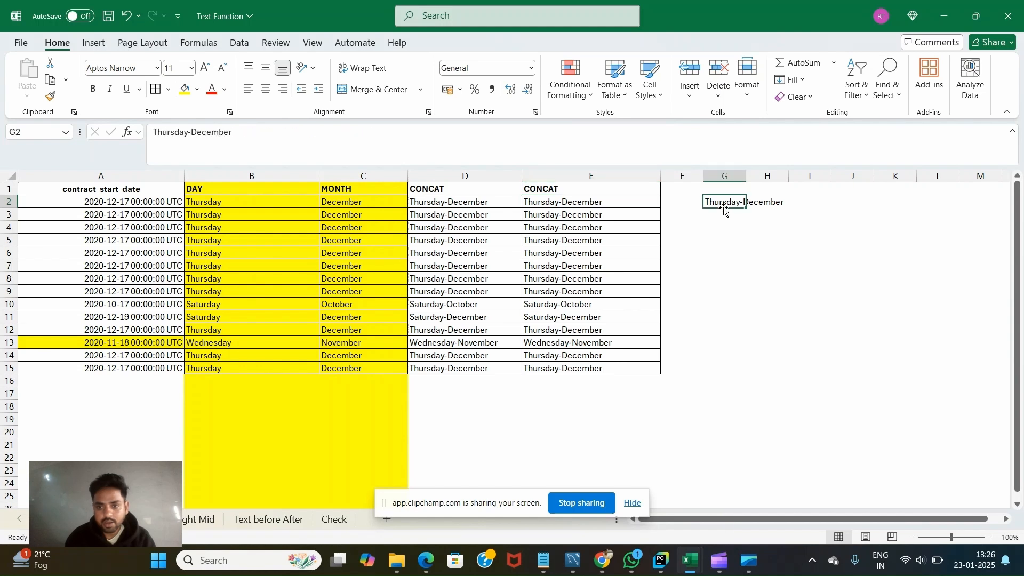
key("shift+Right")
key("Delete")
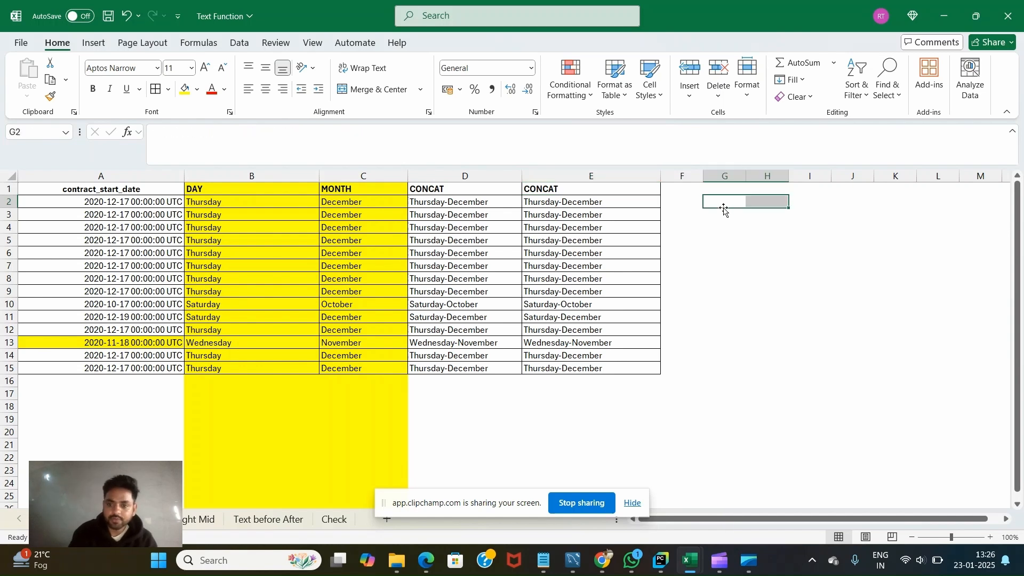
left_click(112, 200)
left_click(681, 201)
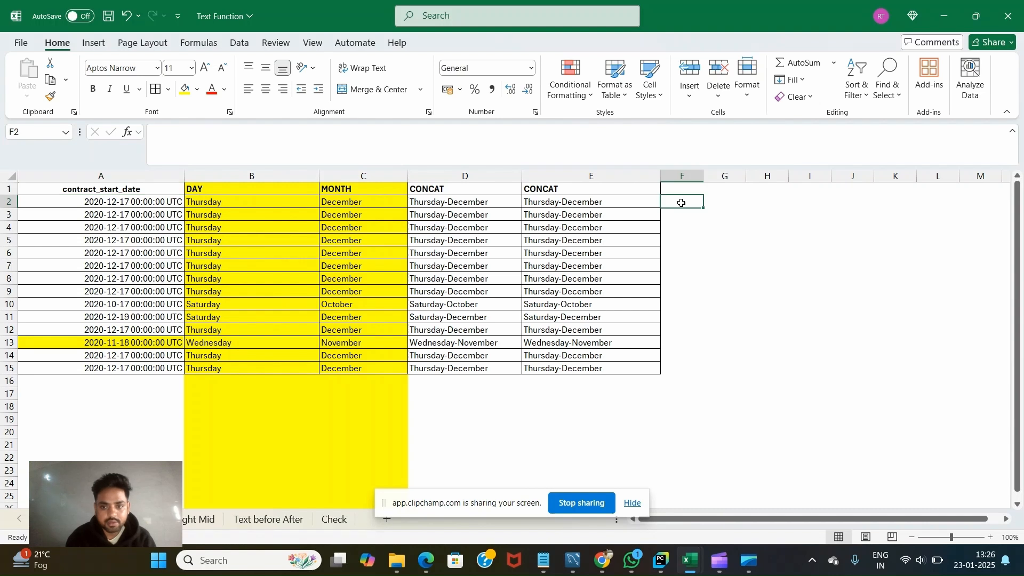
left_click(740, 200)
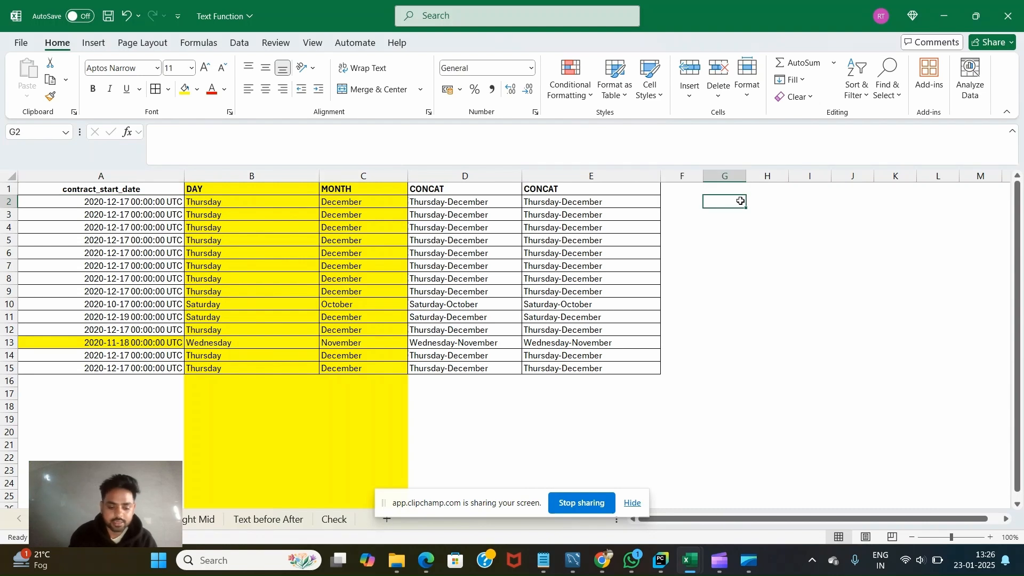
- Enter Dec-2022 in cell G2 as a sample of the month-year format and clear the cell again
type("Dex-")
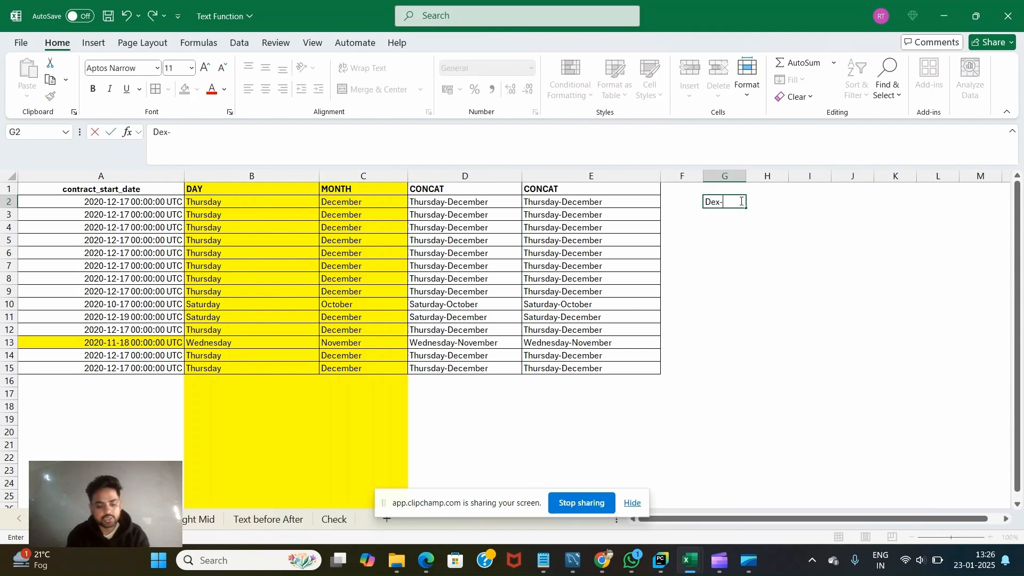
type("2020")
key("Return")
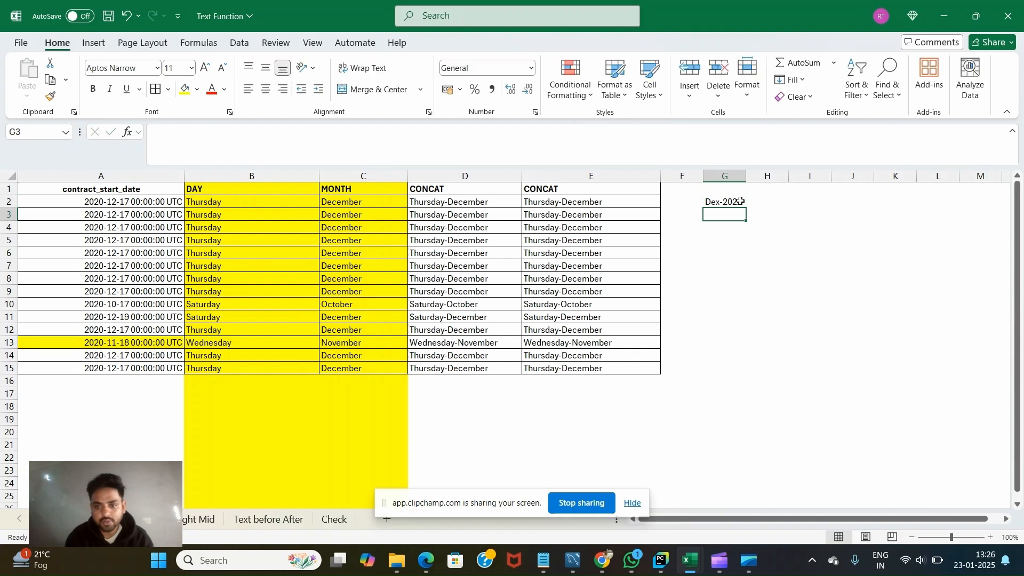
left_click(740, 200)
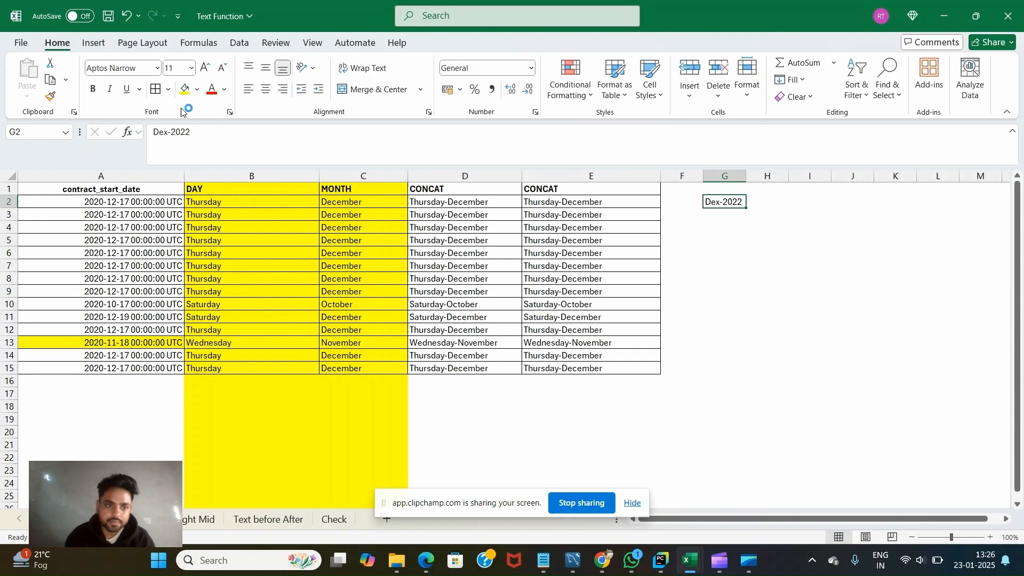
left_click(168, 133)
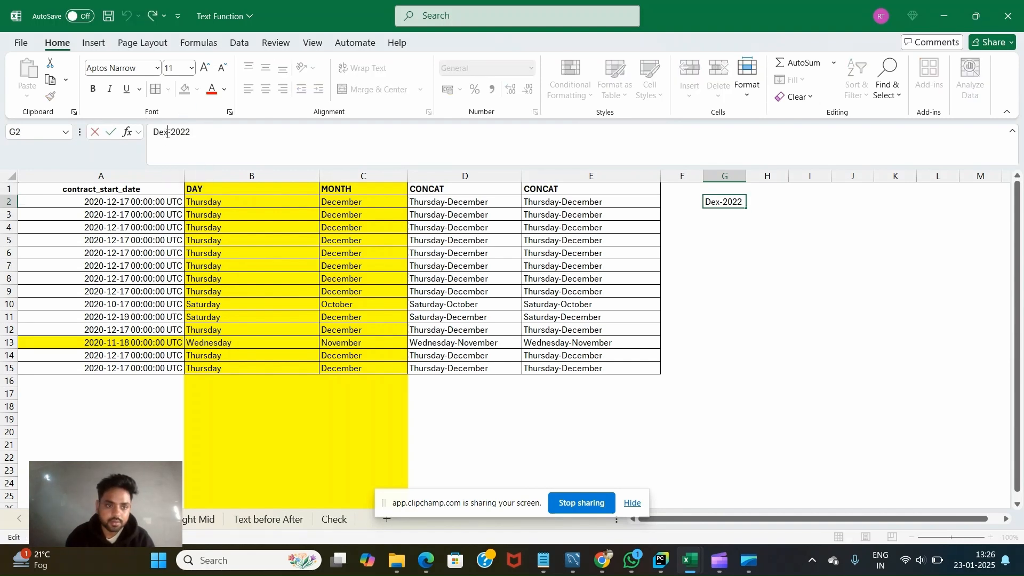
key("BackSpace")
type("c")
key("Return")
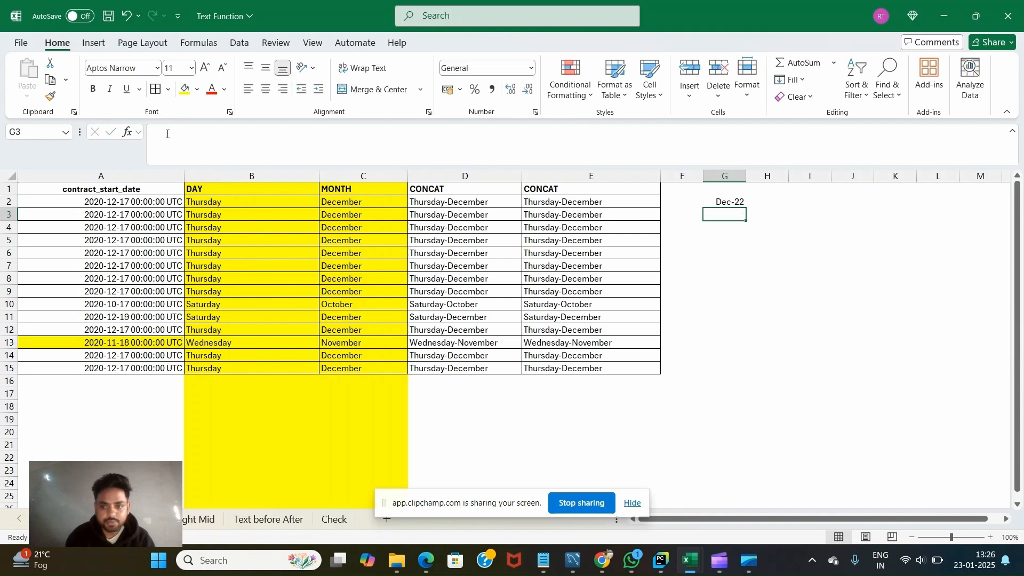
left_click(721, 199)
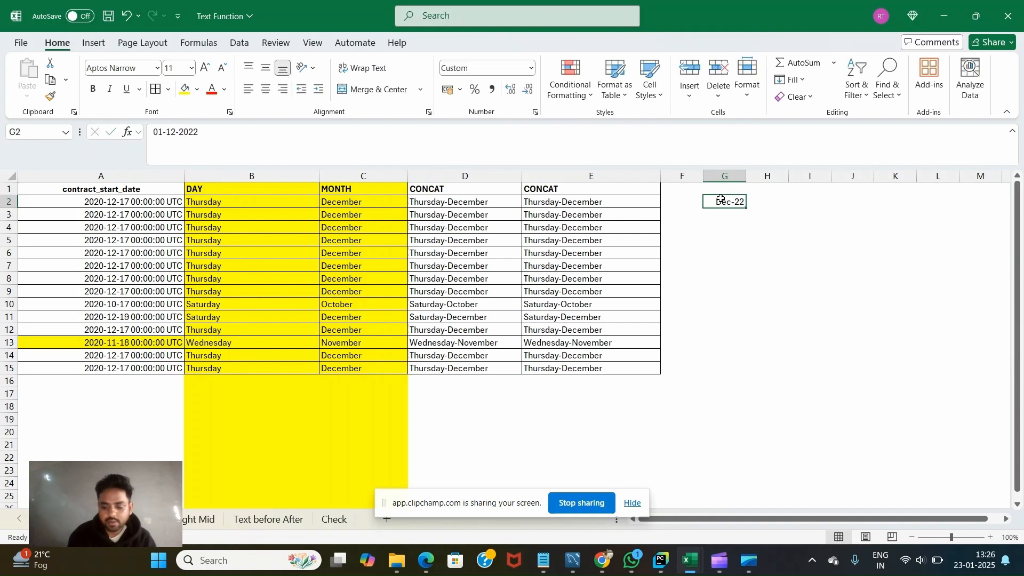
key("Delete")
- Begin a TEXT formula in cell F2, up to its opening parenthesis
left_click(678, 200)
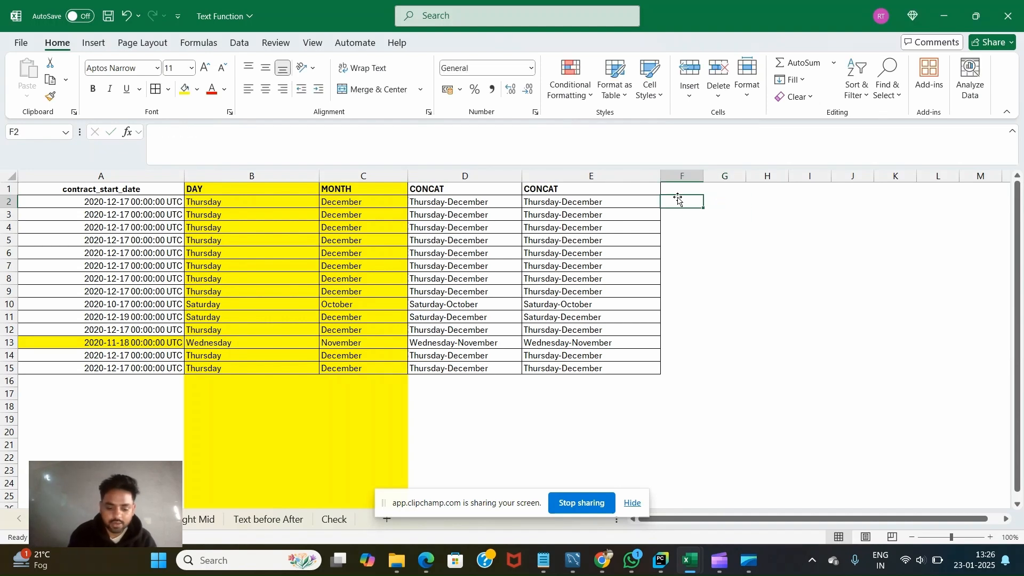
type("text")
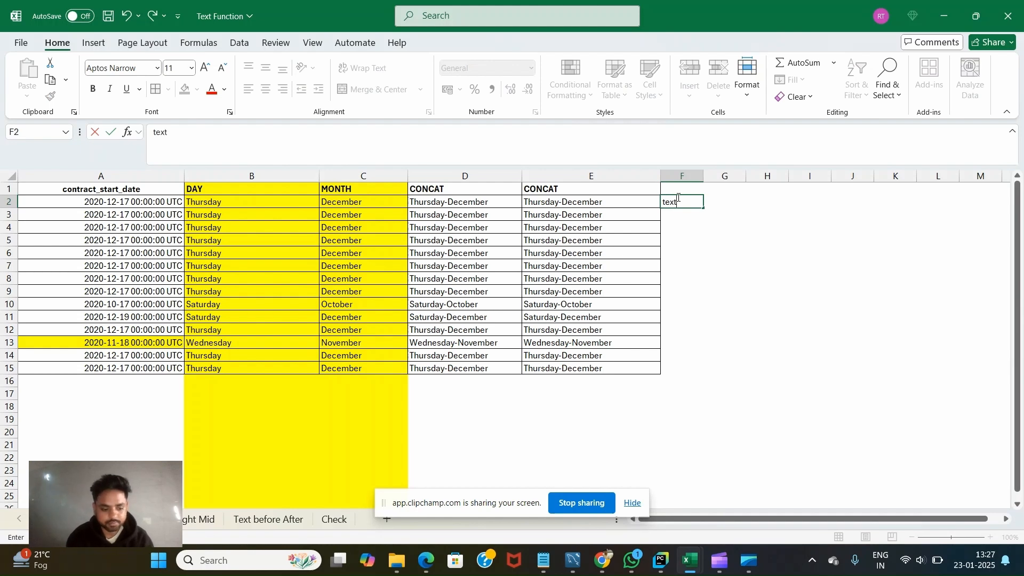
key("Tab")
left_click(669, 203)
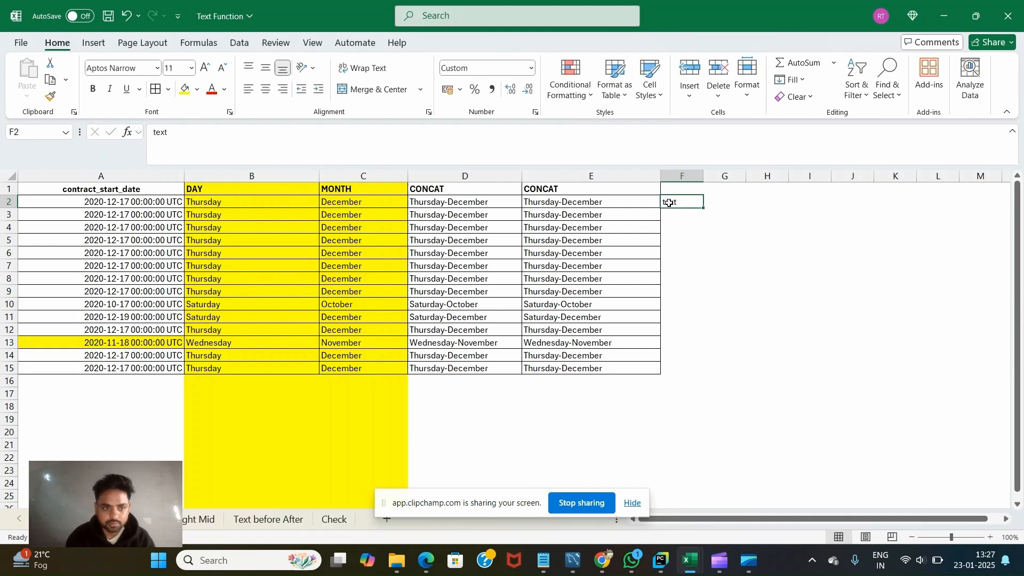
left_click(152, 133)
type("=")
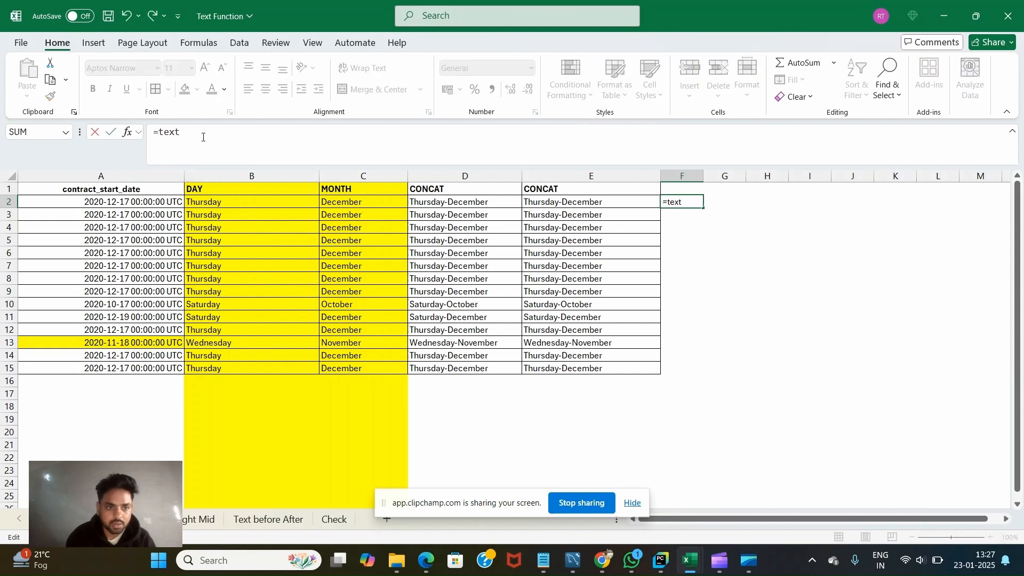
left_click(201, 135)
type("(")
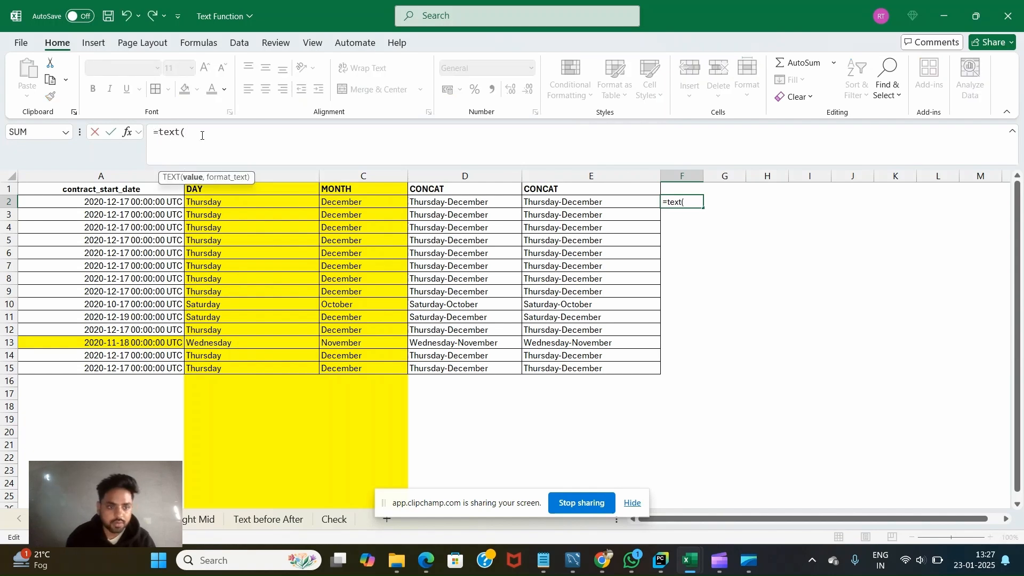
- Complete the F2 formula as =TEXT(A2,"mmm") to extract the abbreviated month from the contract start date
left_click(140, 201)
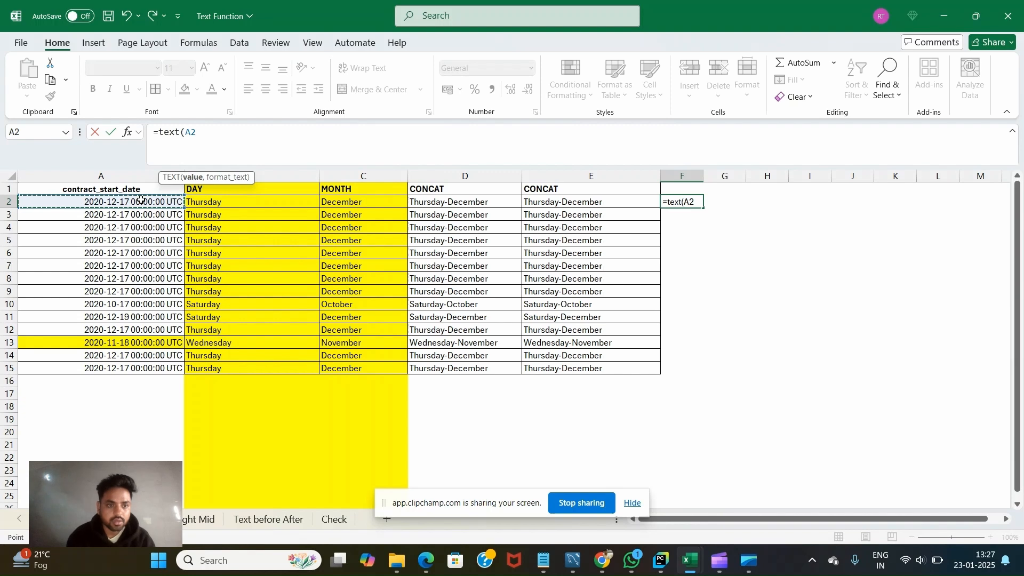
type(",")
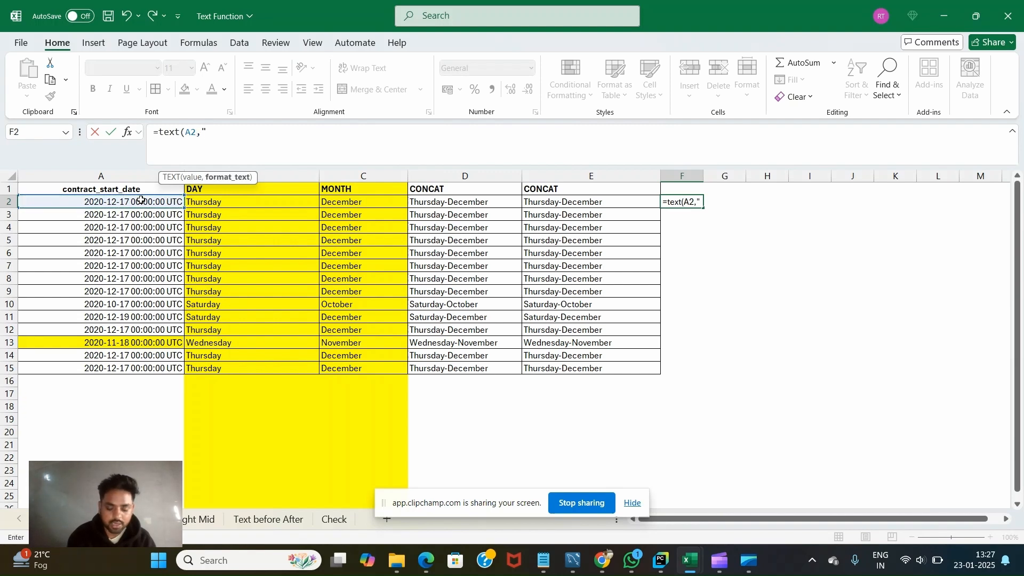
type("\"mmm")
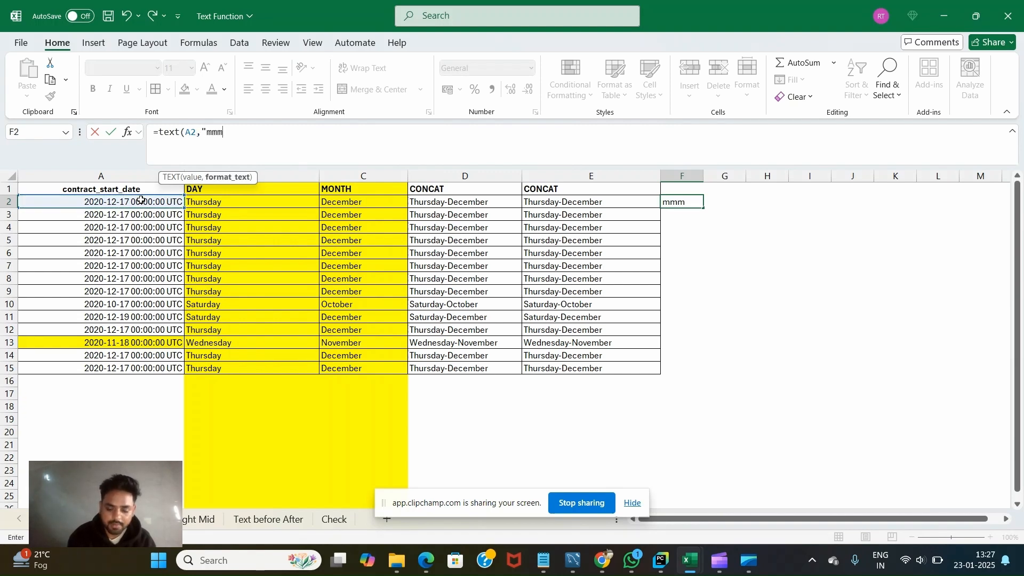
type("\"")
key("BackSpace")
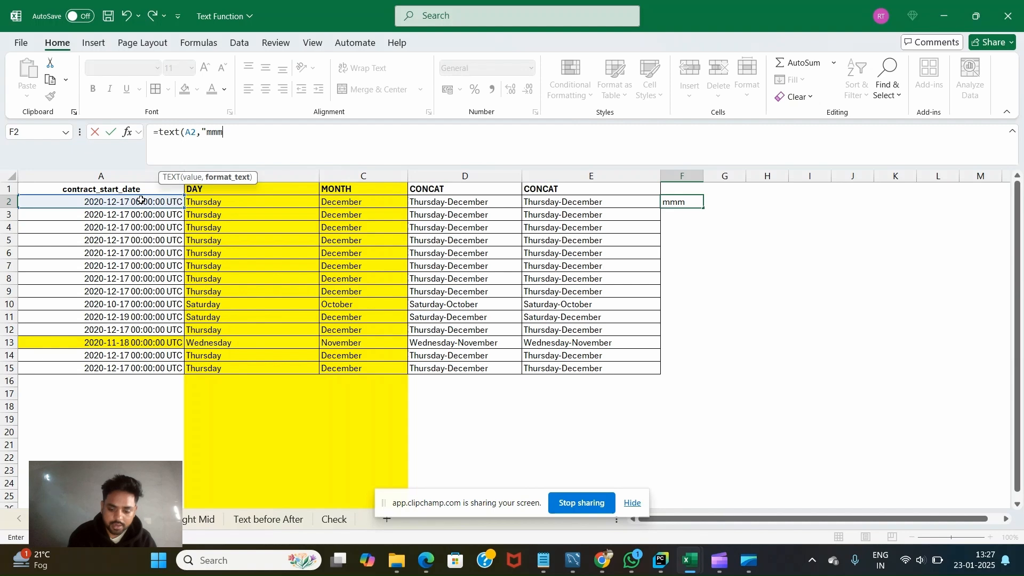
type("\")")
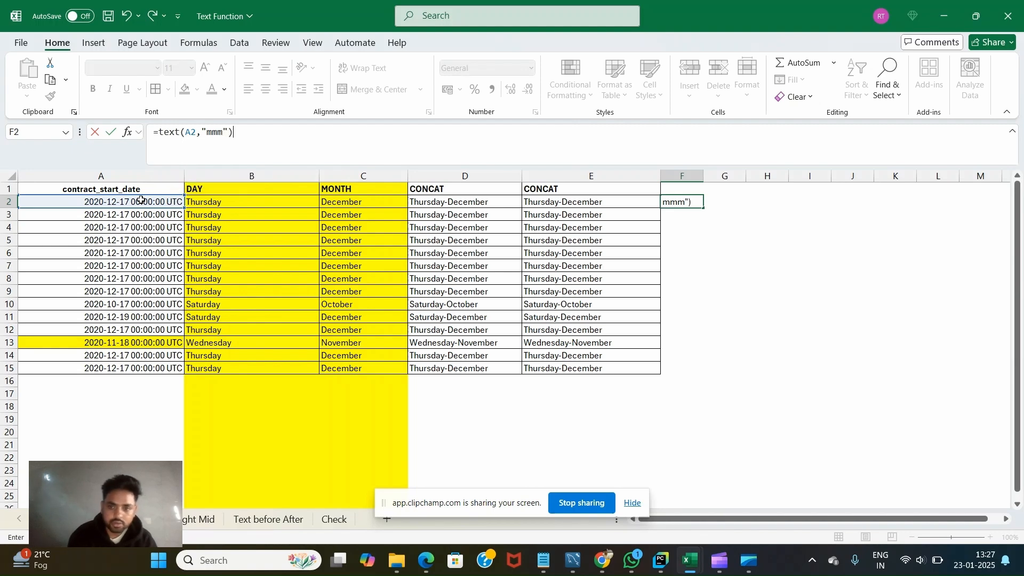
key("Return")
key("Up")
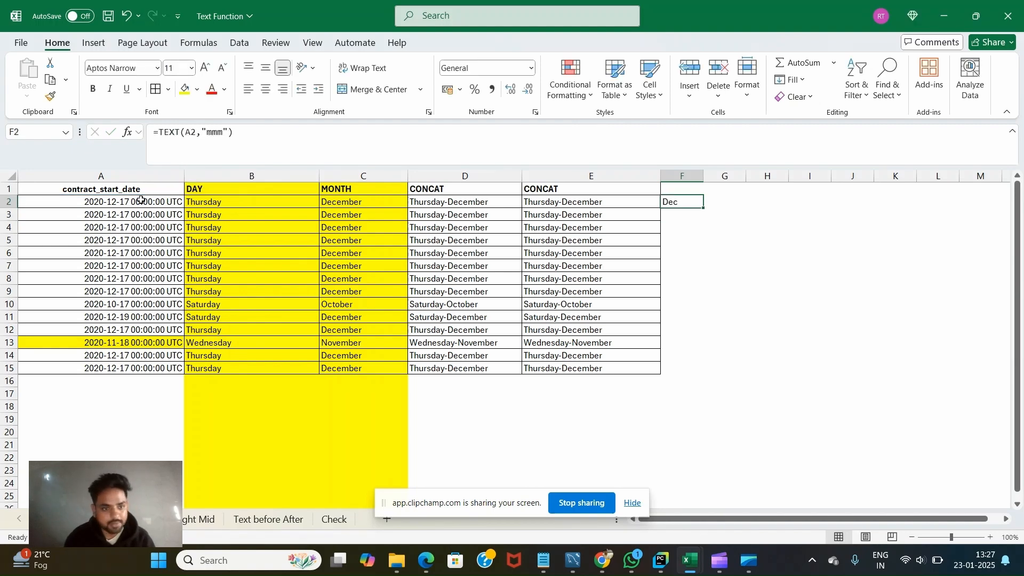
- Extend the F2 formula with a "-" separator and the start of a second TEXT function
left_click(253, 133)
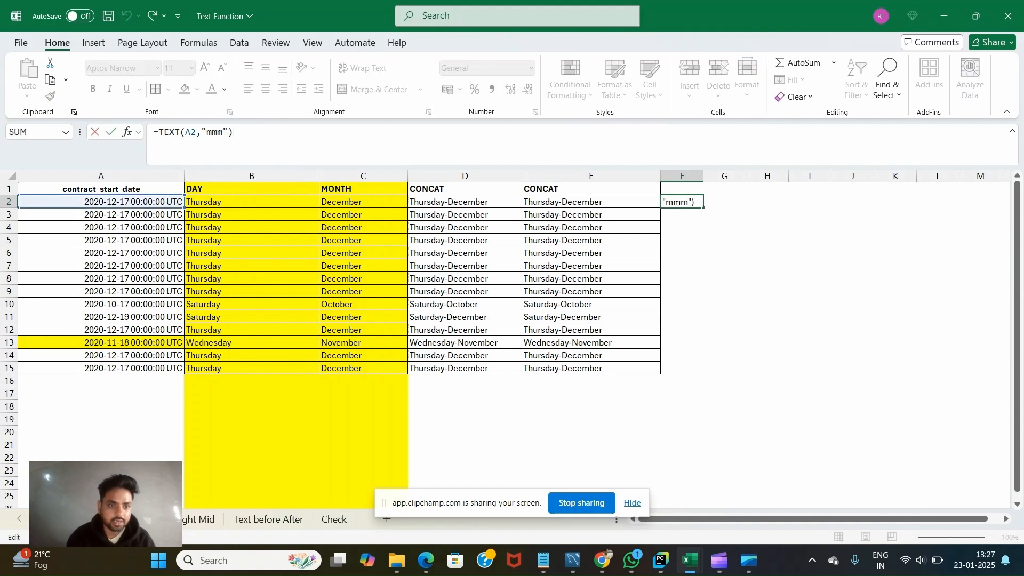
type(",")
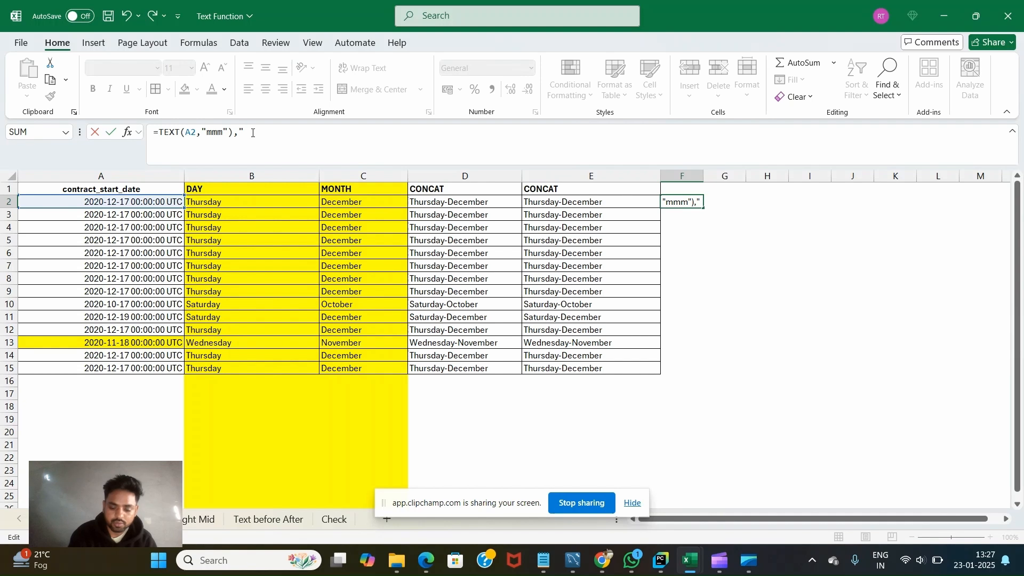
type("\"-_")
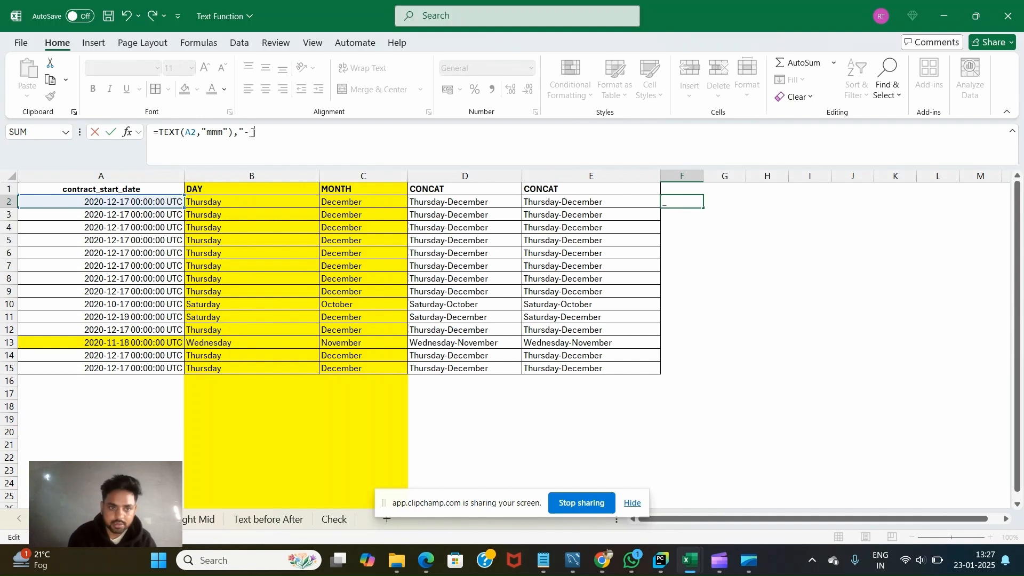
key("BackSpace")
type("\"")
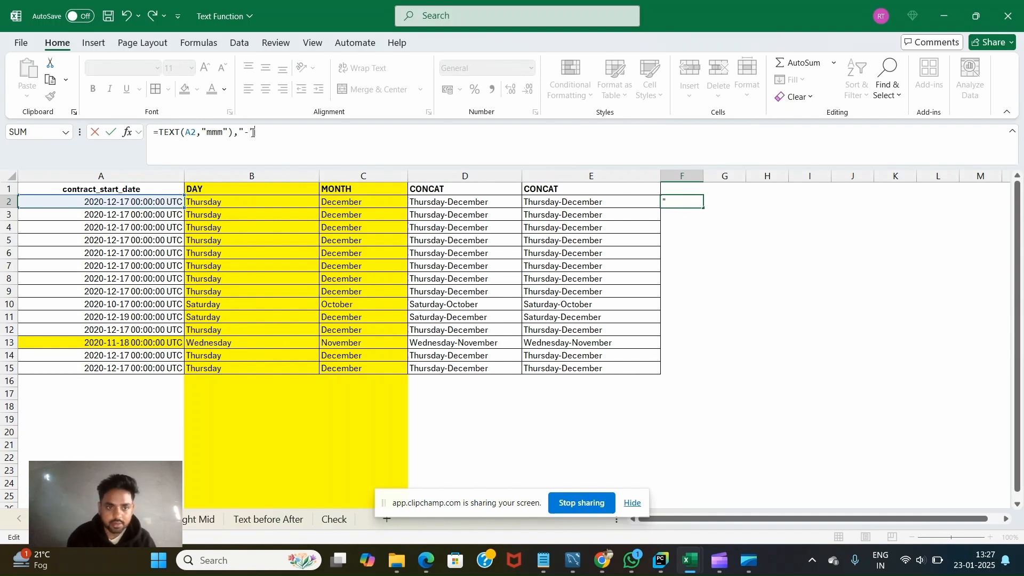
type(",tet")
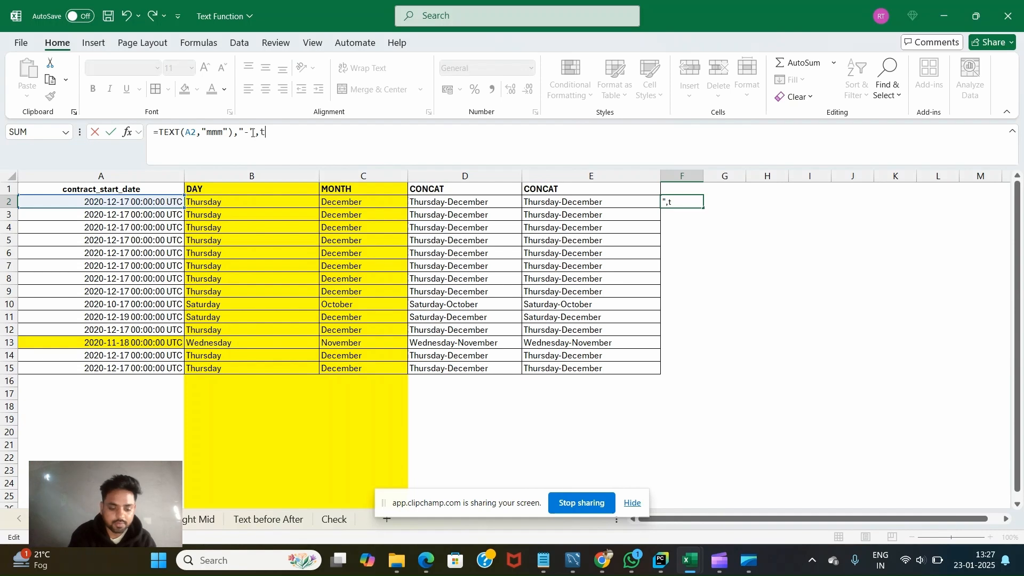
key("BackSpace")
key("BackSpace")
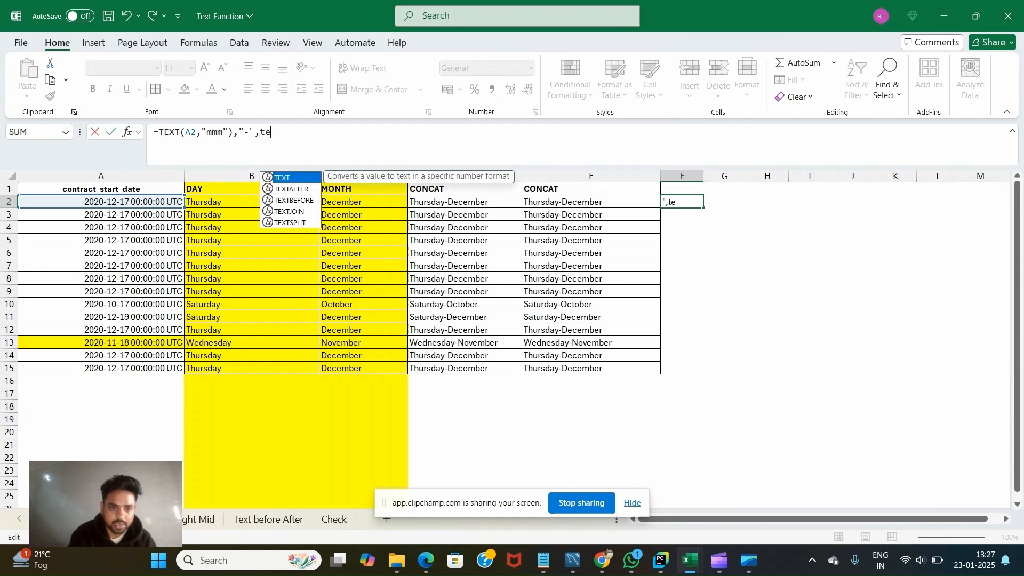
key("Tab")
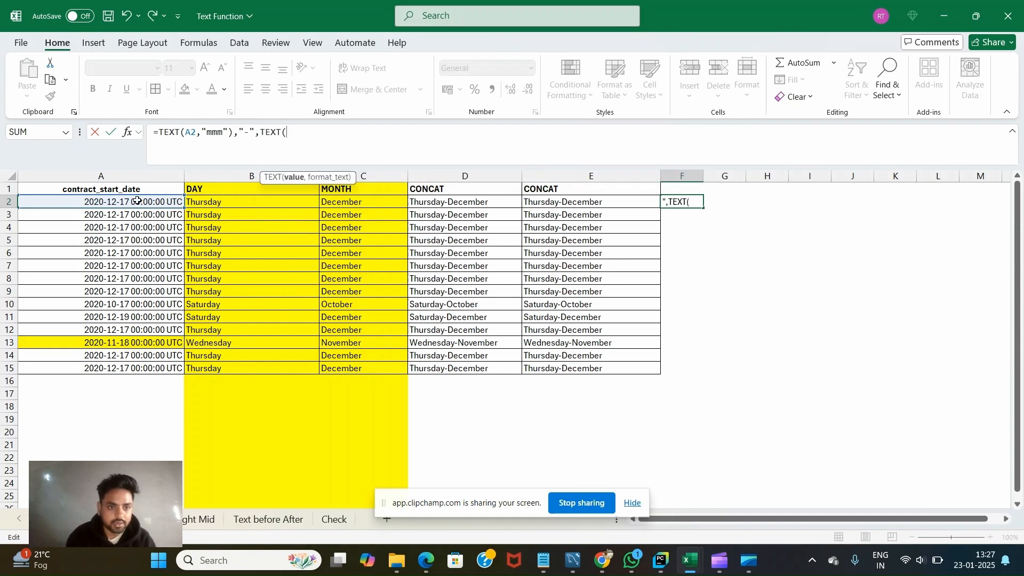
- Complete the second function as TEXT(A2,"yyyy"), try to commit the F2 formula without CONCAT, and dismiss the formula error
left_click(137, 200)
type(",\"")
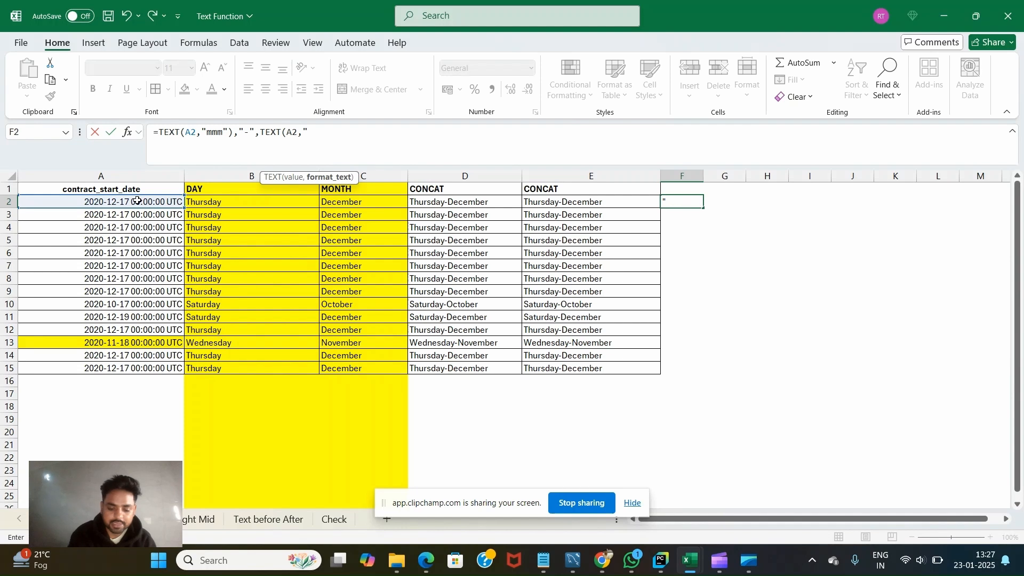
type("yyy")
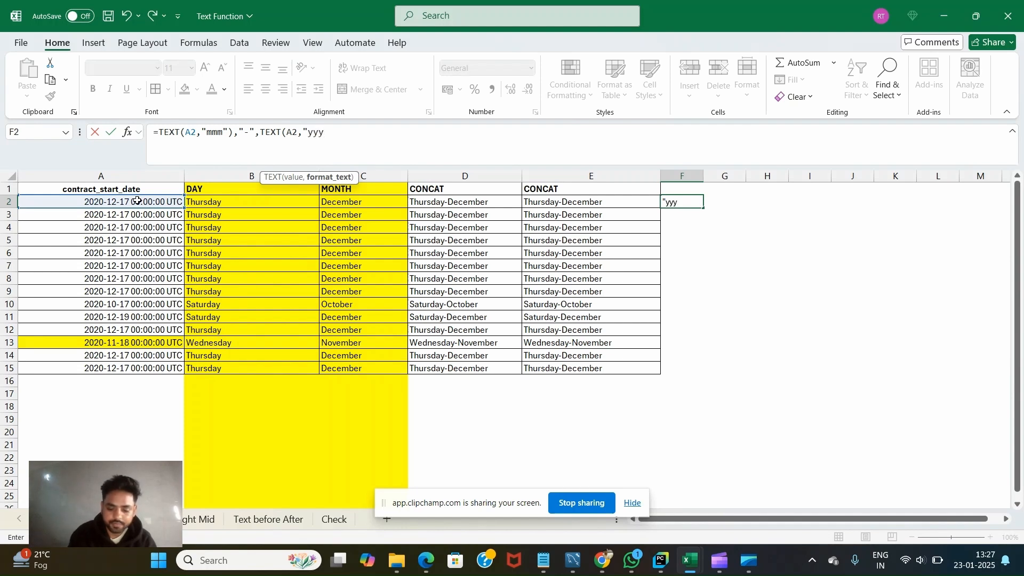
type("y")
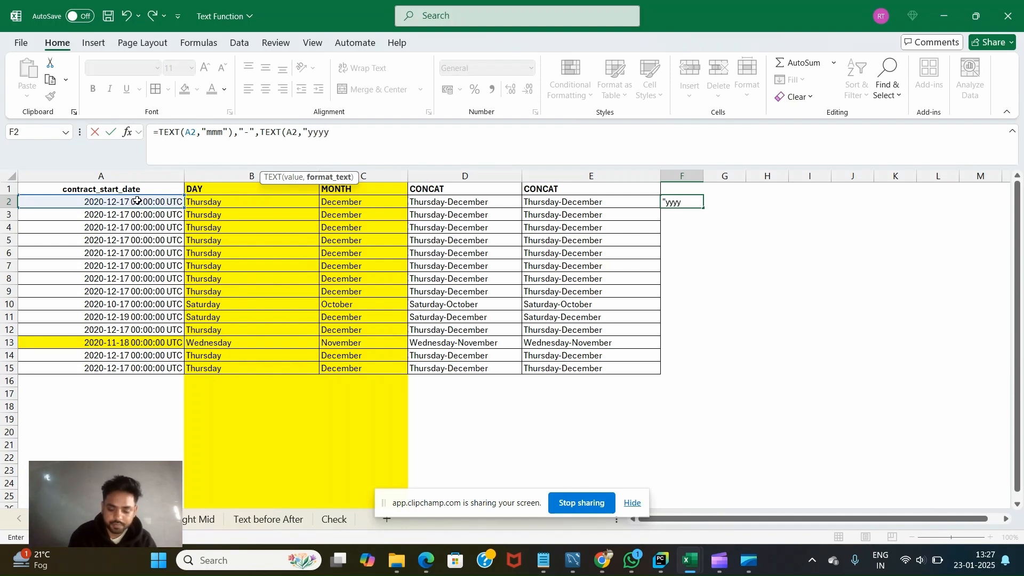
type("\")")
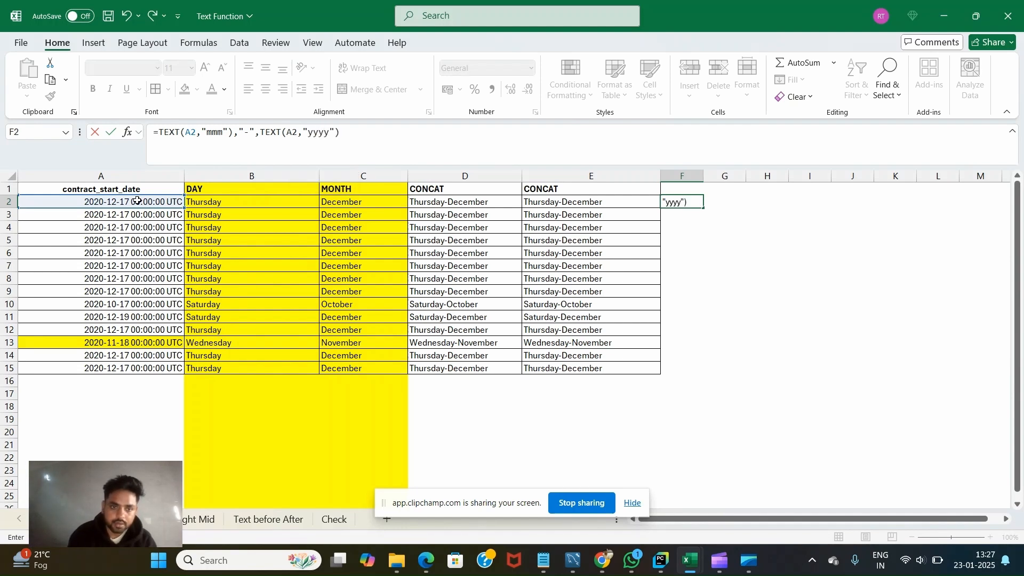
left_click(158, 131)
key("Return")
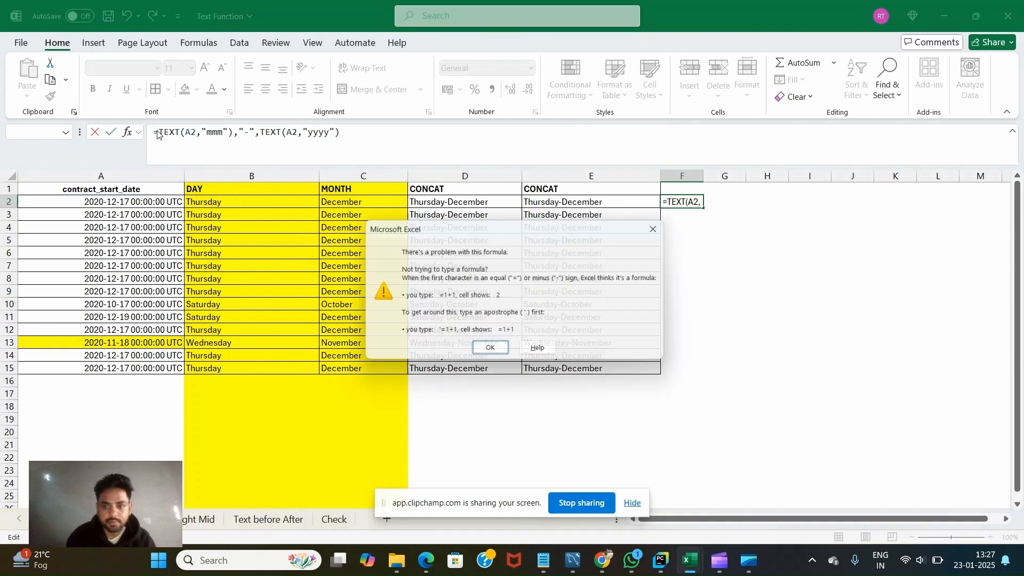
left_click(668, 229)
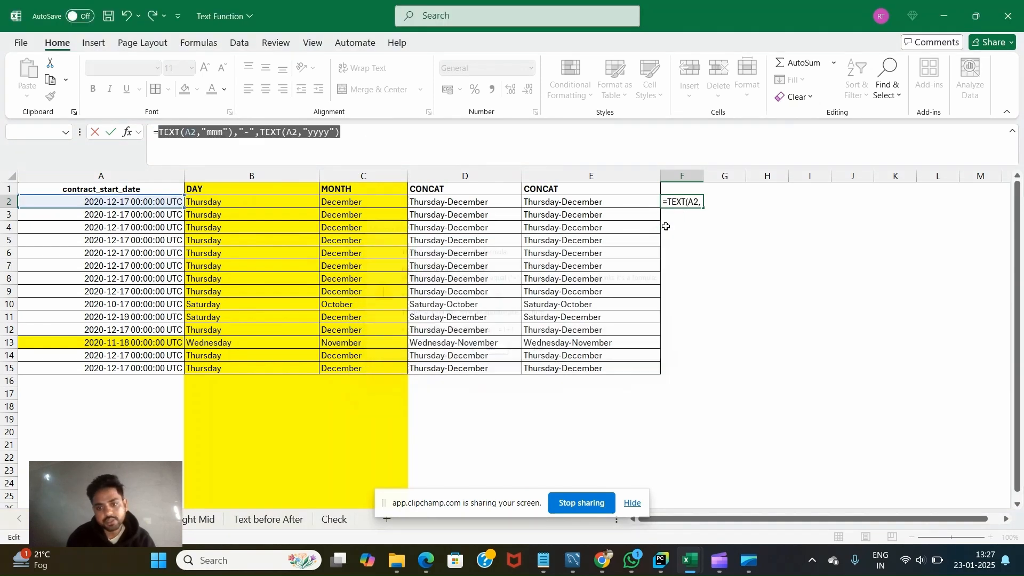
- Wrap the F2 expression in CONCAT and commit it as =CONCAT(TEXT(A2,"mmm"),"-",TEXT(A2,"yyyy"))
left_click(159, 133)
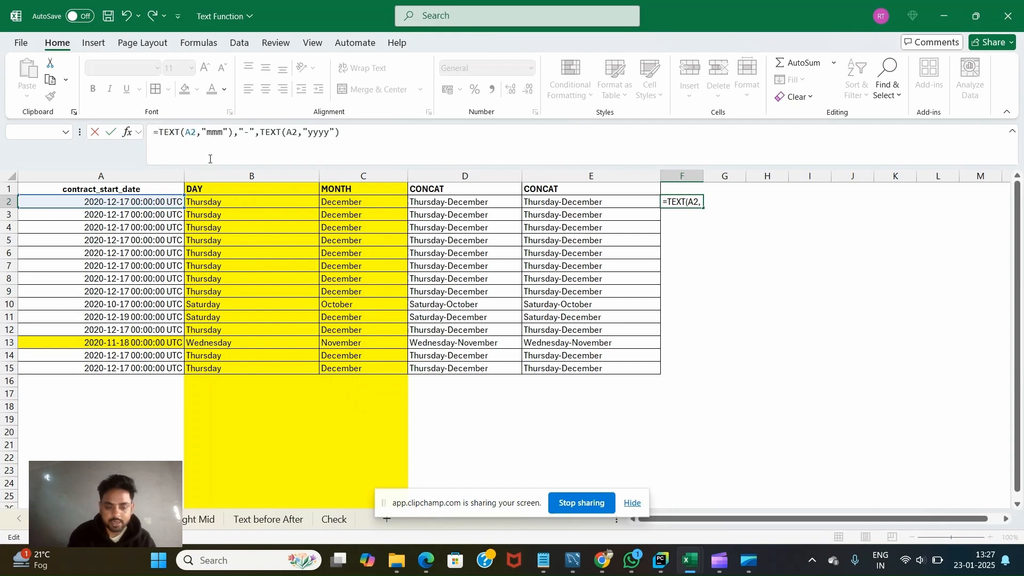
type("co")
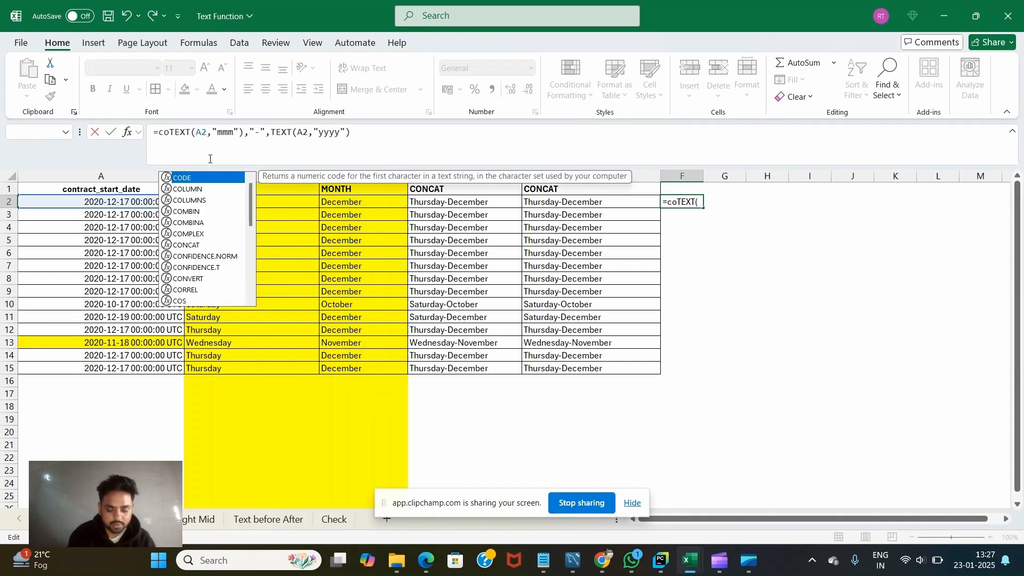
type("nc")
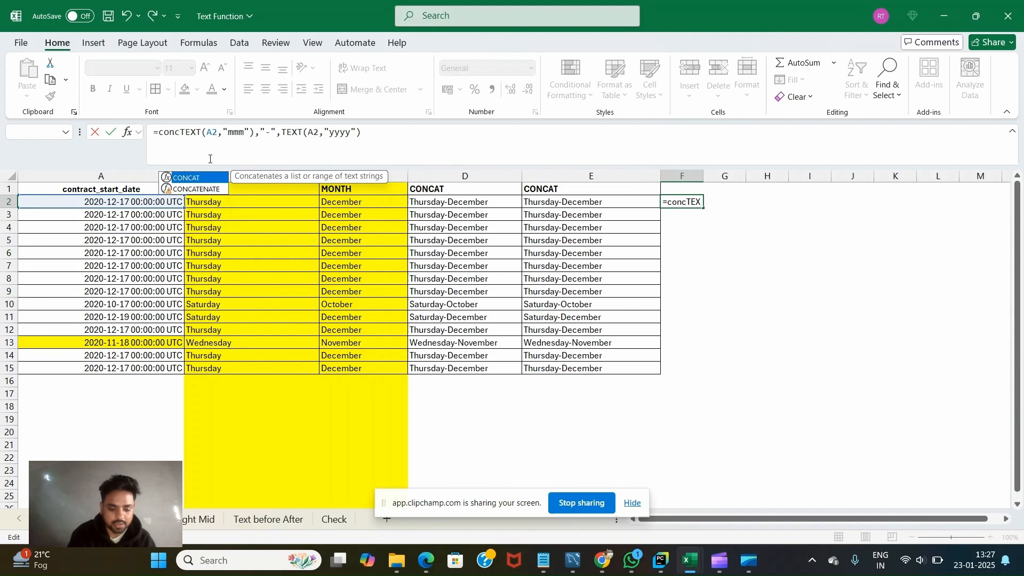
key("Tab")
left_click(384, 133)
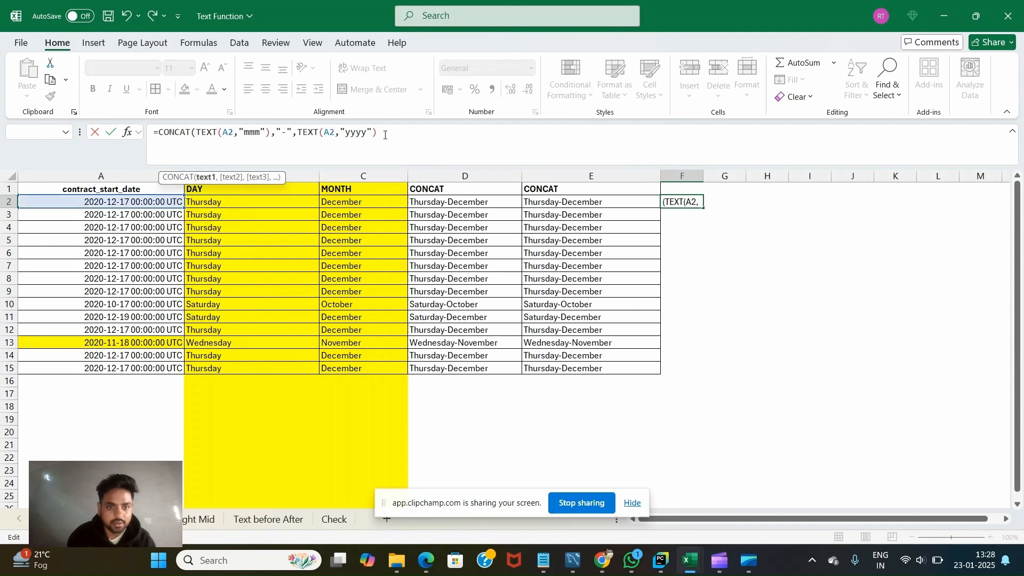
type("))")
key("Return")
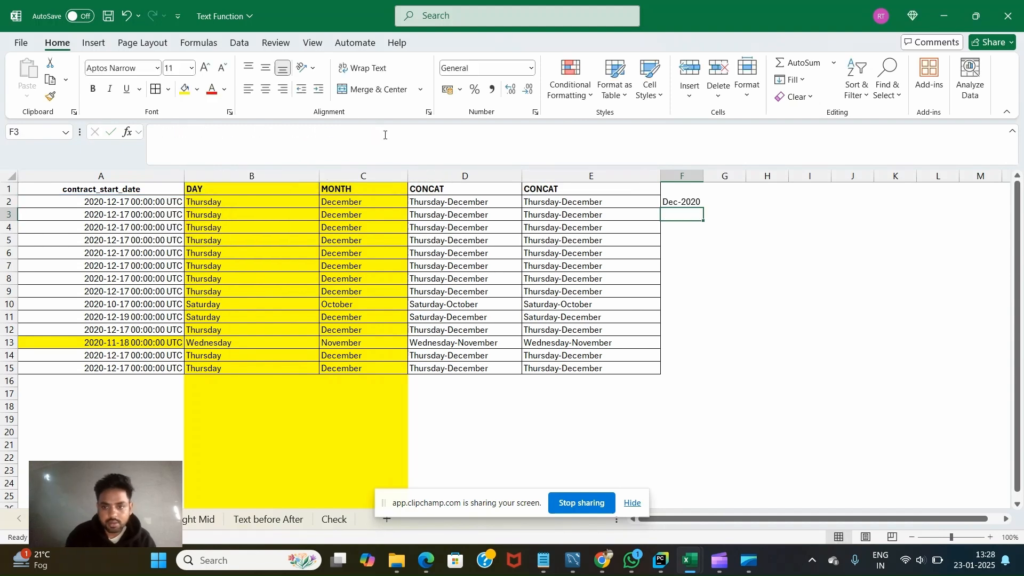
- Fill the month-year formula from F2 down through F15
key("Up")
key("shift+Down")
key("shift+Down")
key("shift+Down")
key("shift+Down")
key("shift+Down")
key("shift+Down")
key("shift+Down")
key("shift+Down")
key("shift+Down")
key("shift+Down")
key("shift+Down")
key("shift+Down")
key("shift+Down")
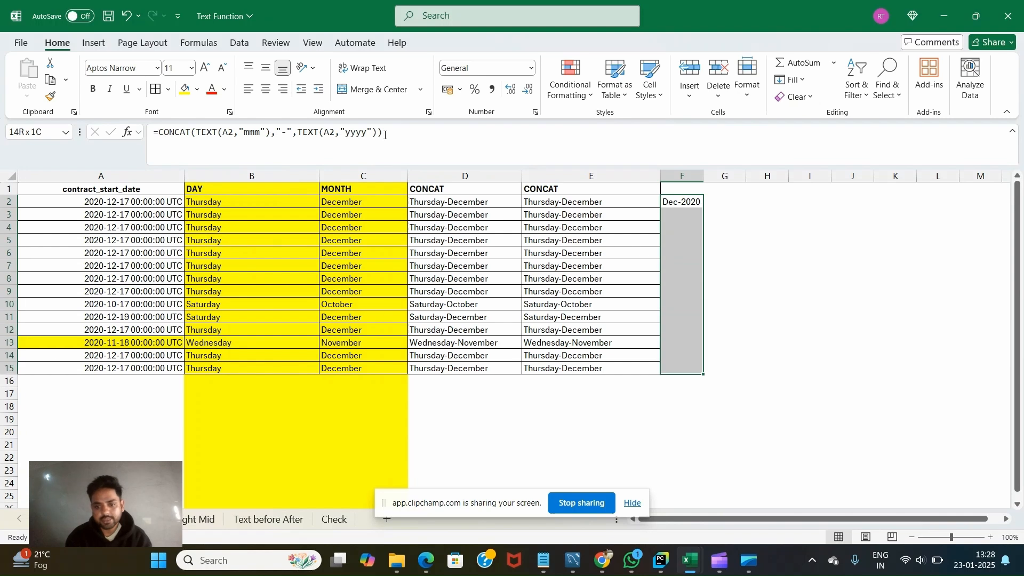
key("ctrl+d")
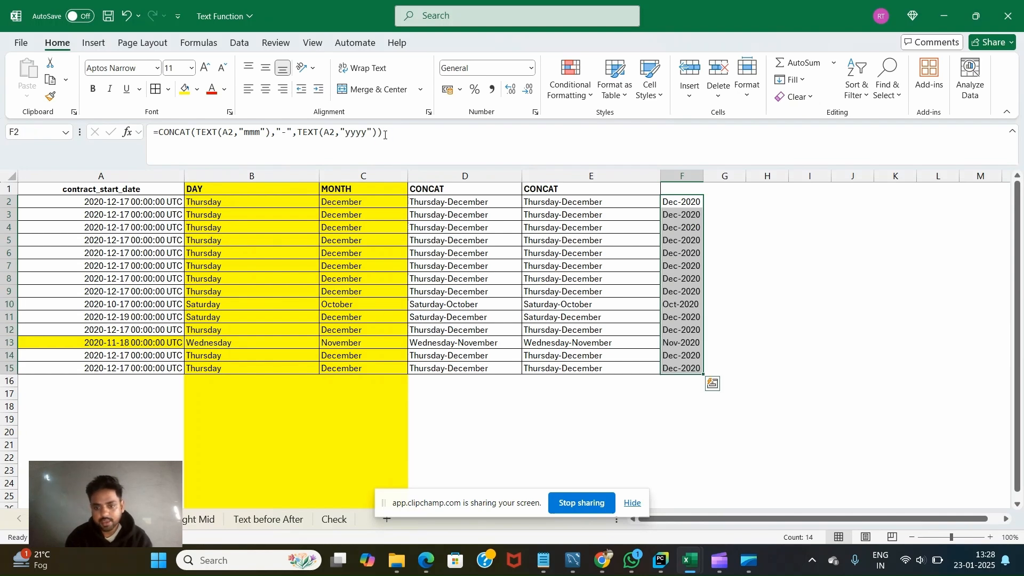
- Enter the header "Month-year" in F1 and widen column F to fit it
key("Up")
type("M")
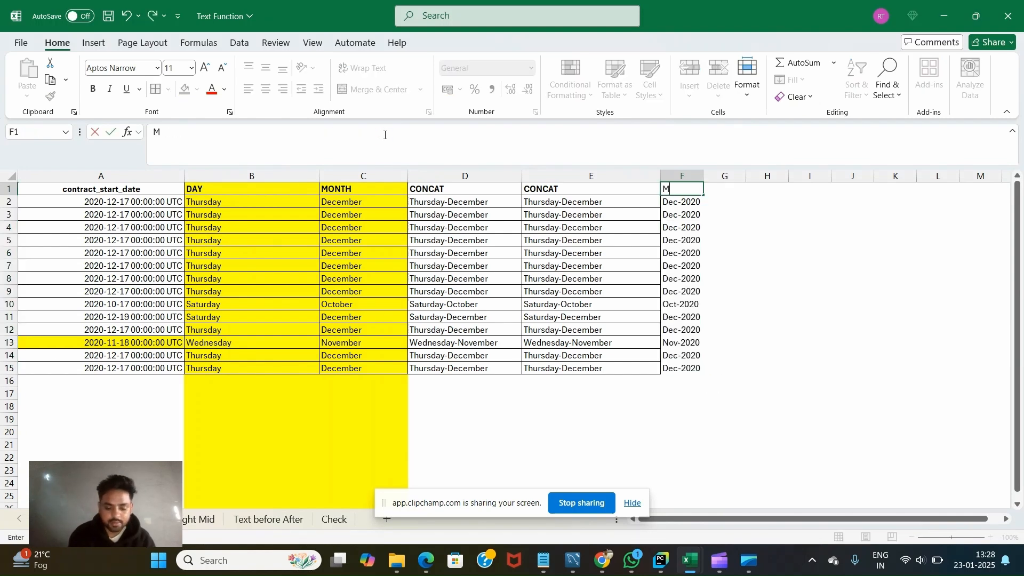
type("onth")
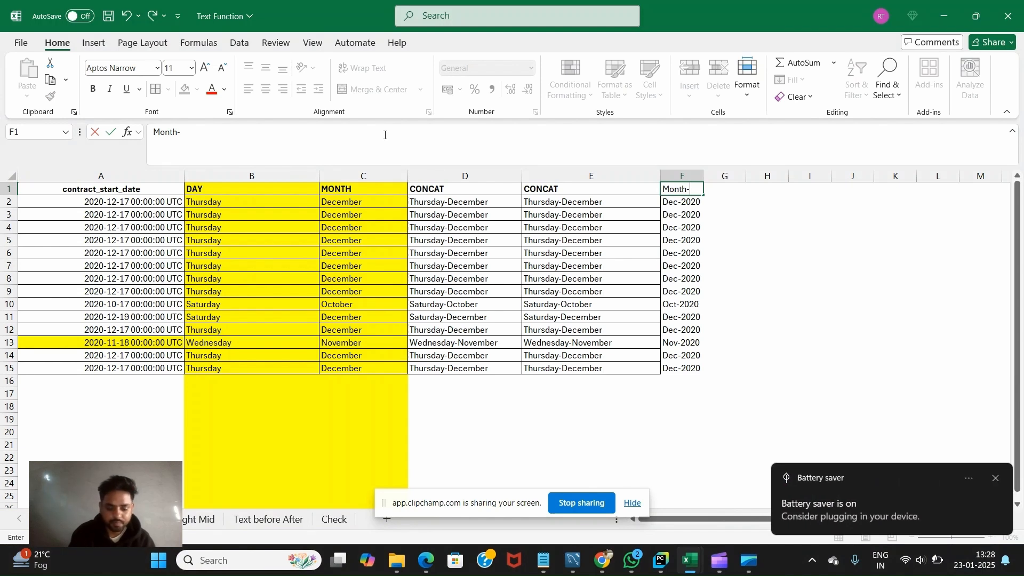
type("-year")
key("ctrl+Return")
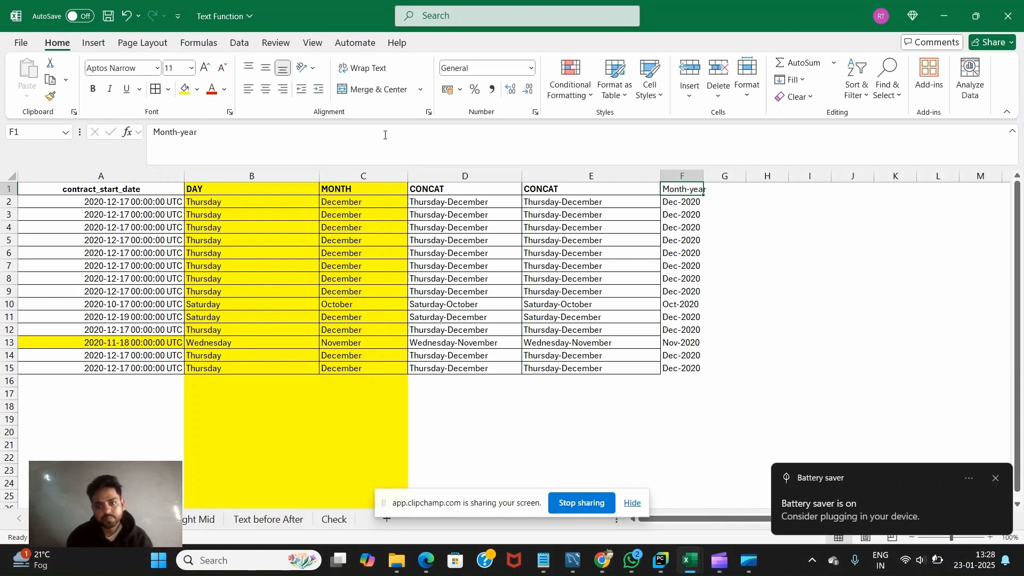
left_click_drag(703, 178, 724, 182)
left_click(734, 212)
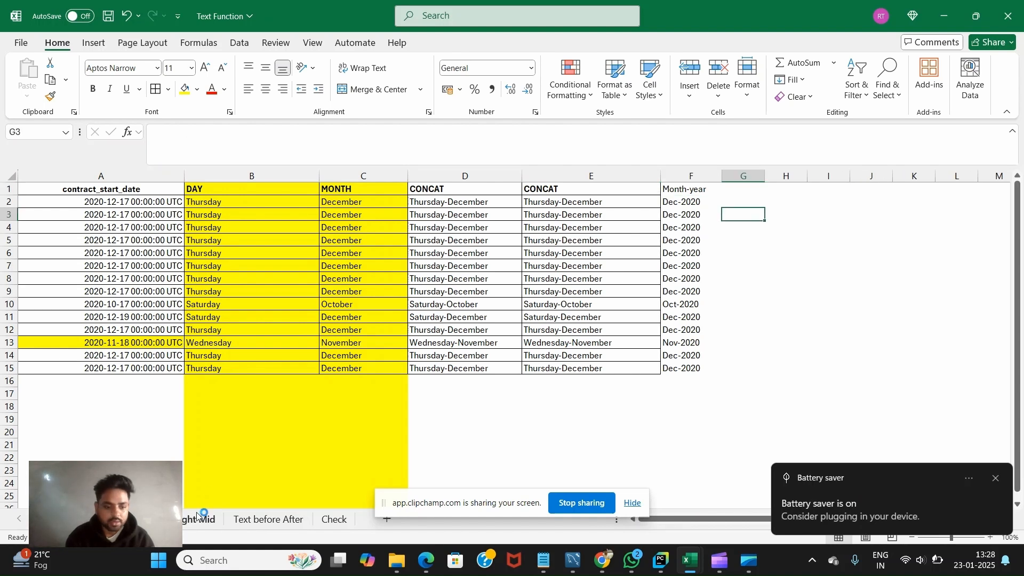
- Switch to the sheet with the Property, Left, Right employee id and MID columns and examine the two-character prefixes of the property codes
left_click(197, 516)
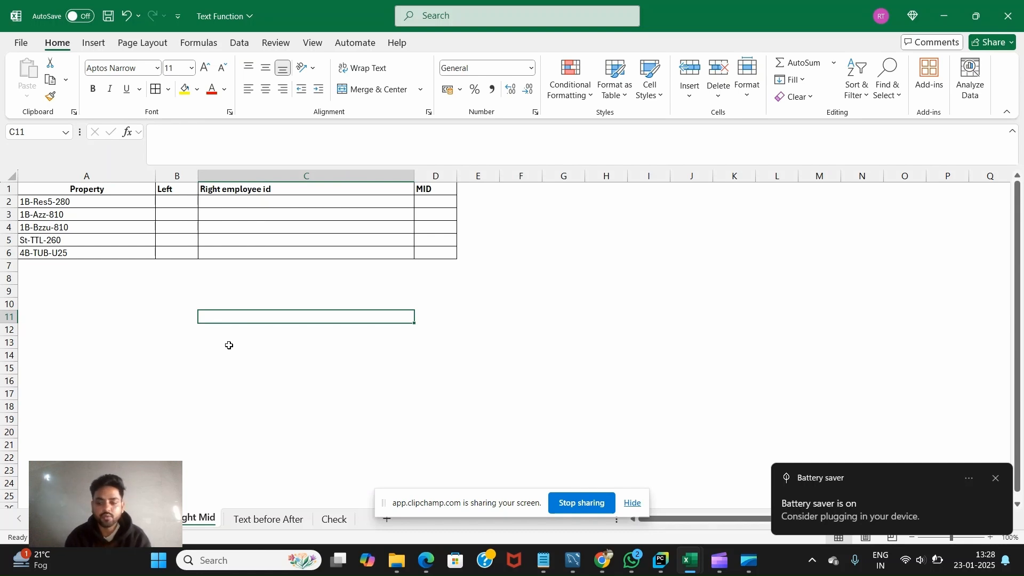
left_click(995, 479)
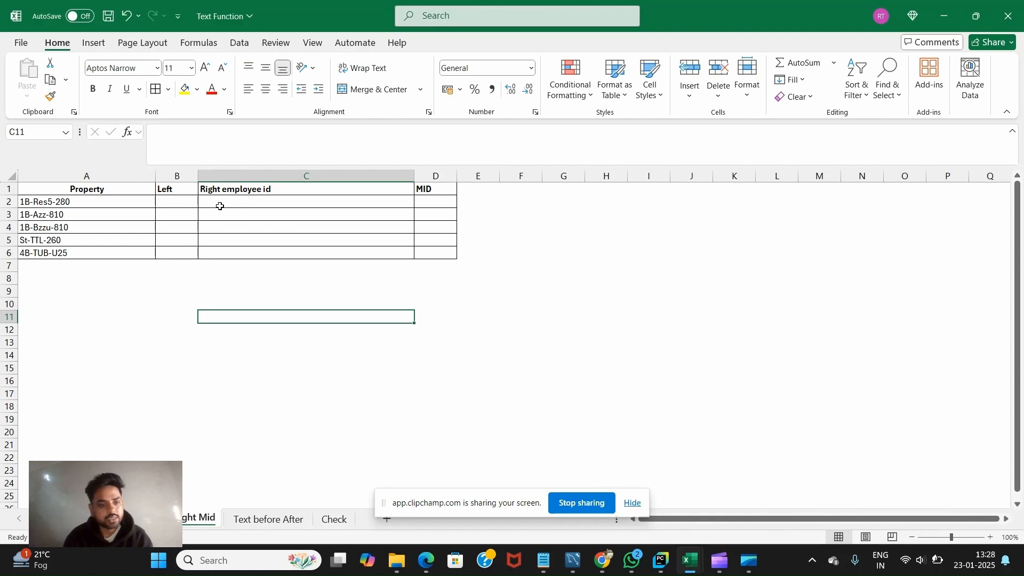
left_click(183, 202)
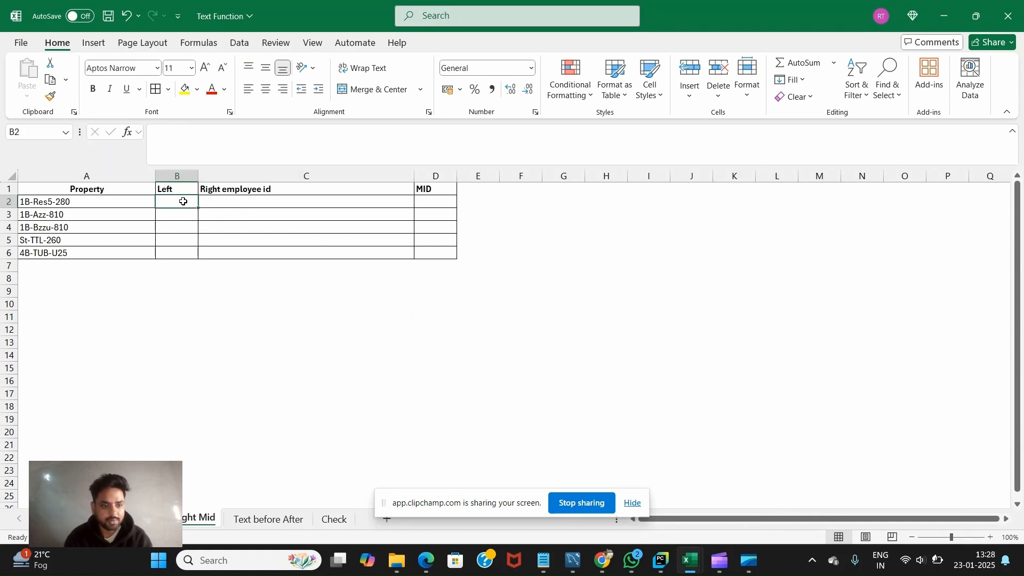
left_click(81, 201)
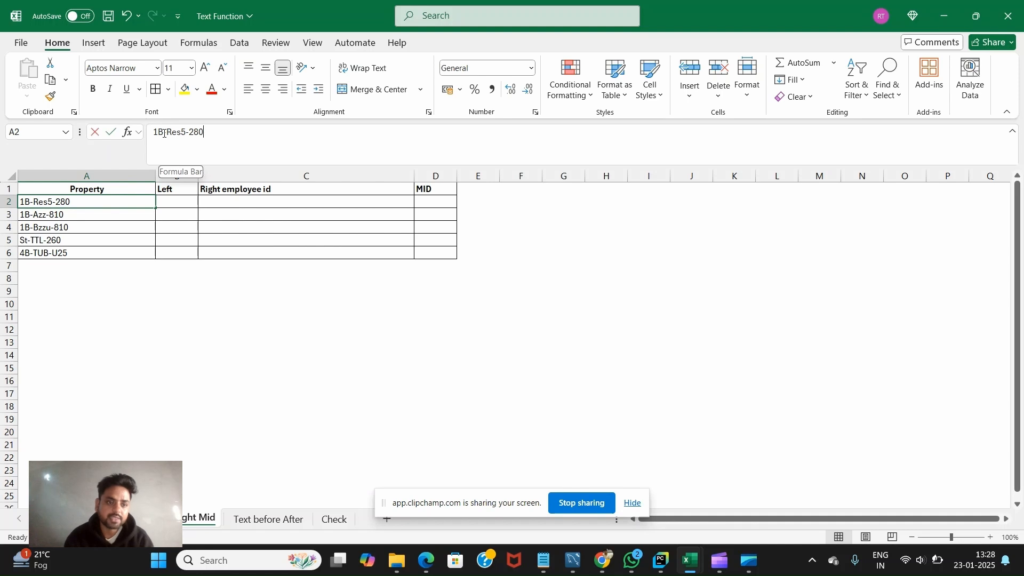
left_click_drag(164, 133, 154, 132)
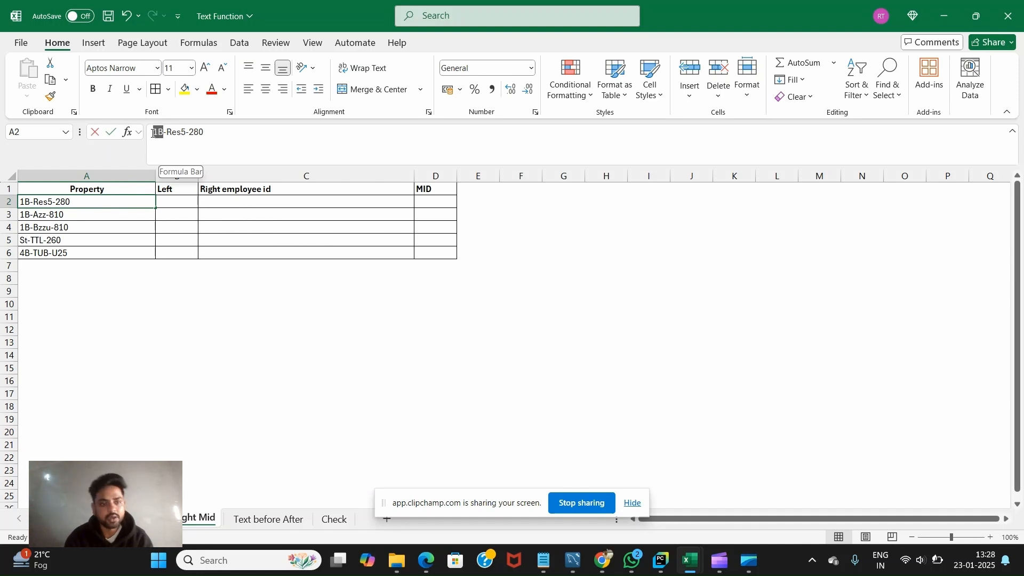
left_click(37, 240)
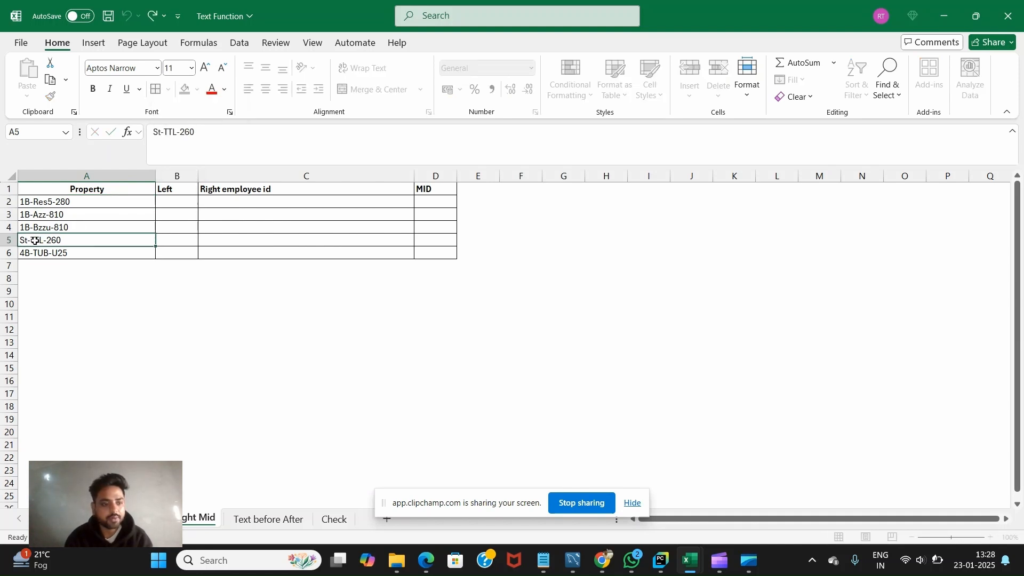
- Enter =LEFT(A2,2) in B2 to extract the first two characters of the property code
left_click(178, 203)
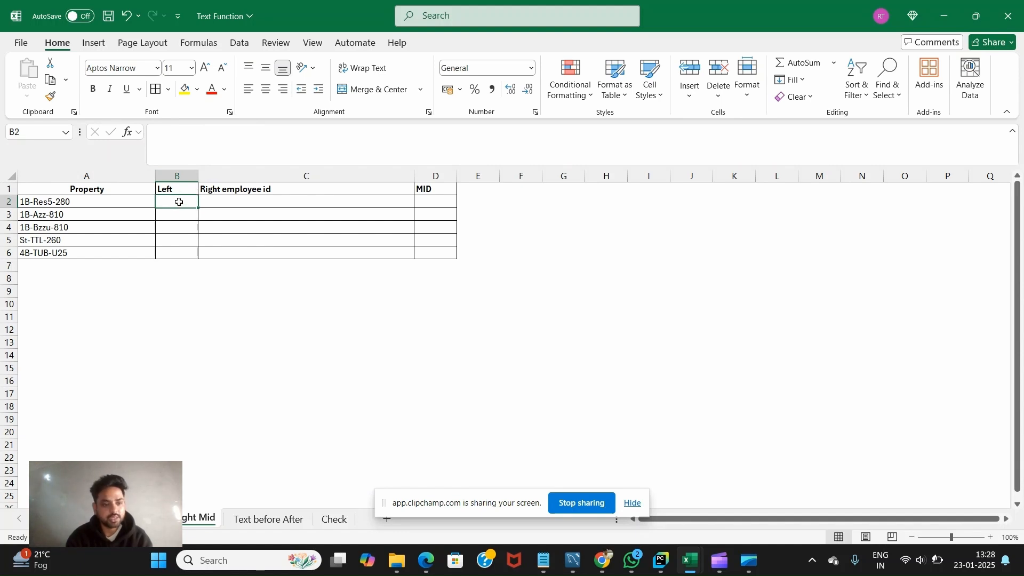
type("=le")
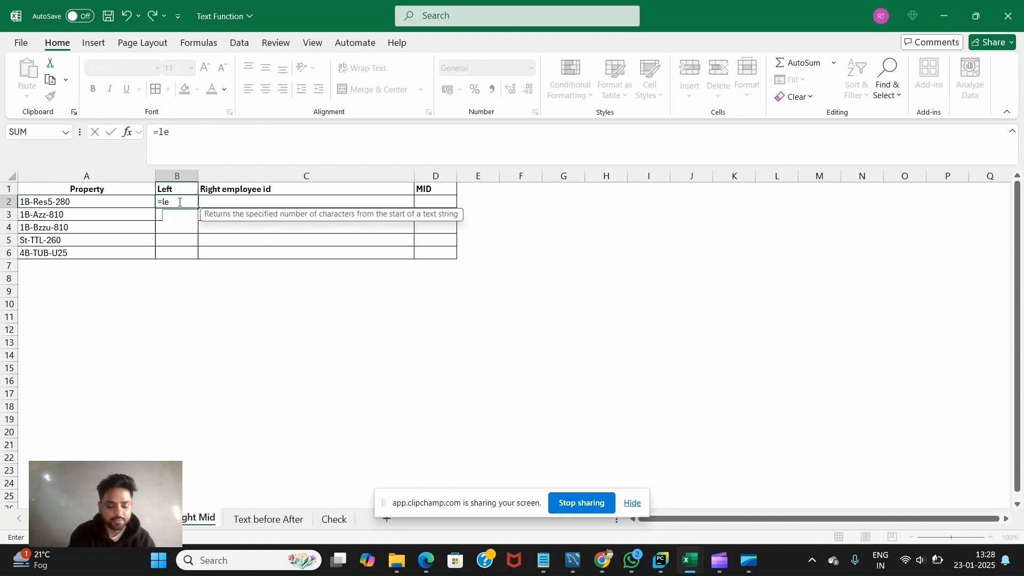
key("Tab")
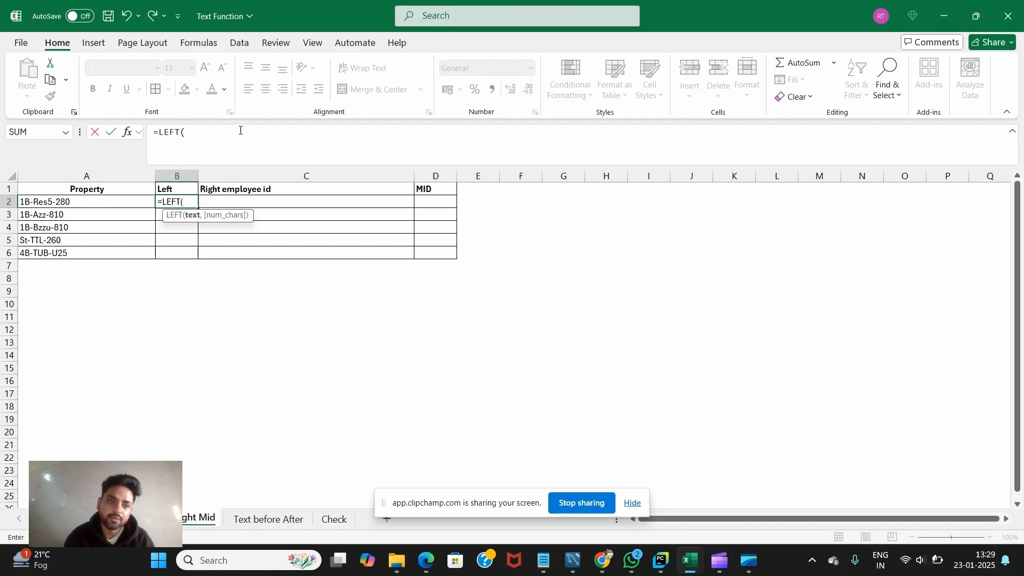
left_click(96, 204)
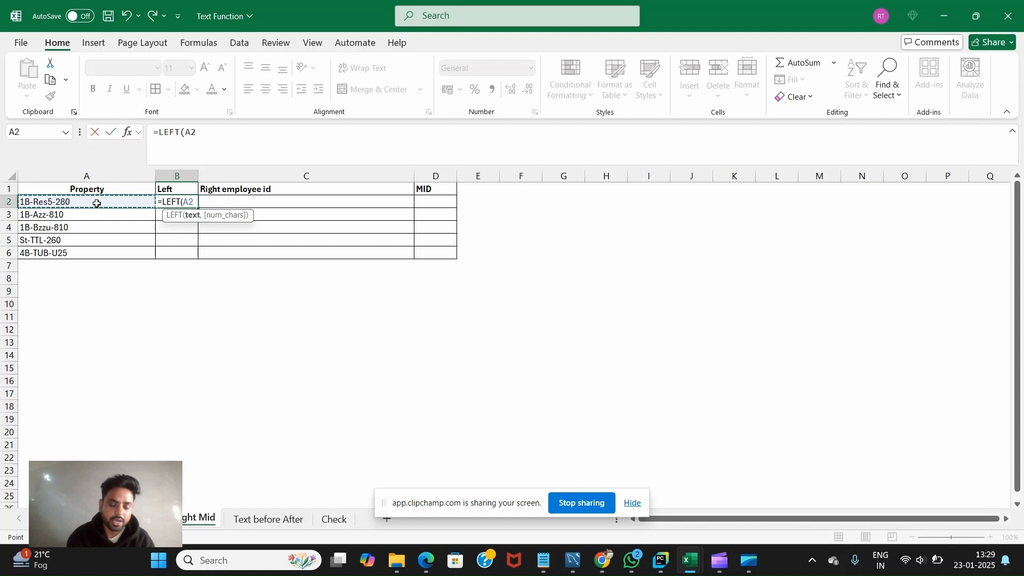
type(",")
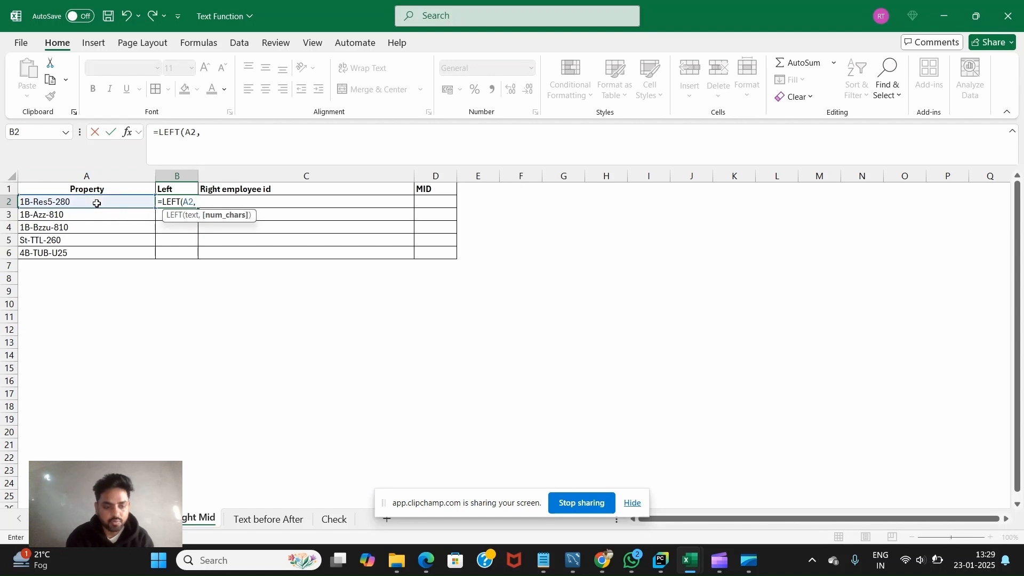
type("2)")
key("Return")
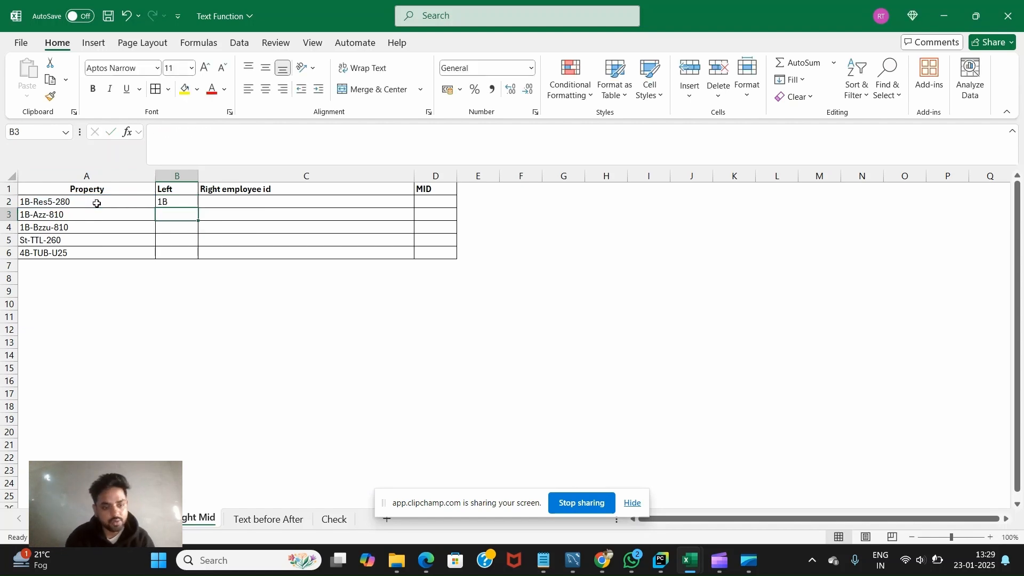
- Fill the LEFT formula from B2 down through B6 and review the copied formulas
key("Up")
key("shift+Down")
key("shift+Down")
key("shift+Down")
key("shift+Down")
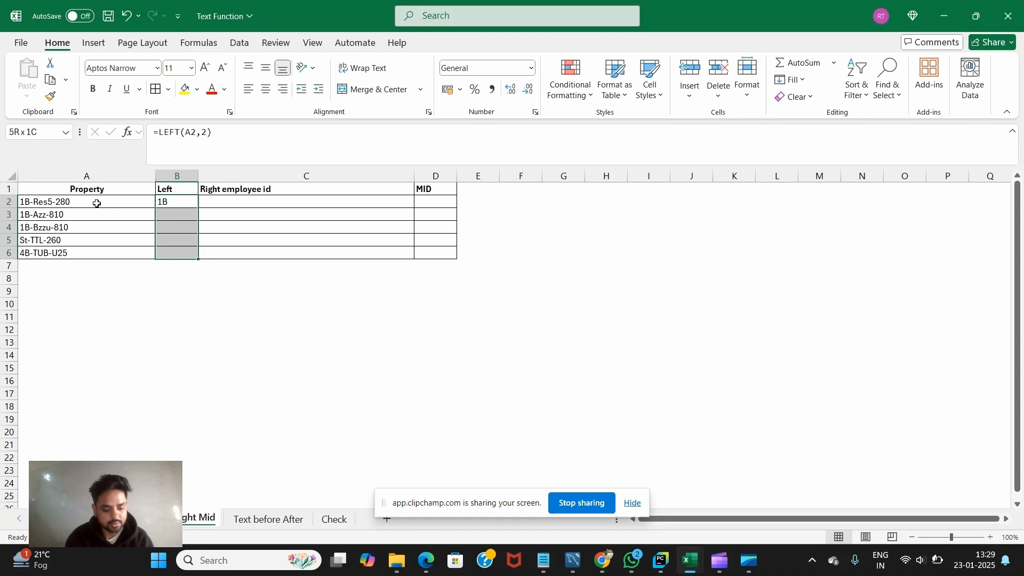
key("ctrl+d")
key("Down")
key("Down")
key("Down")
key("Down")
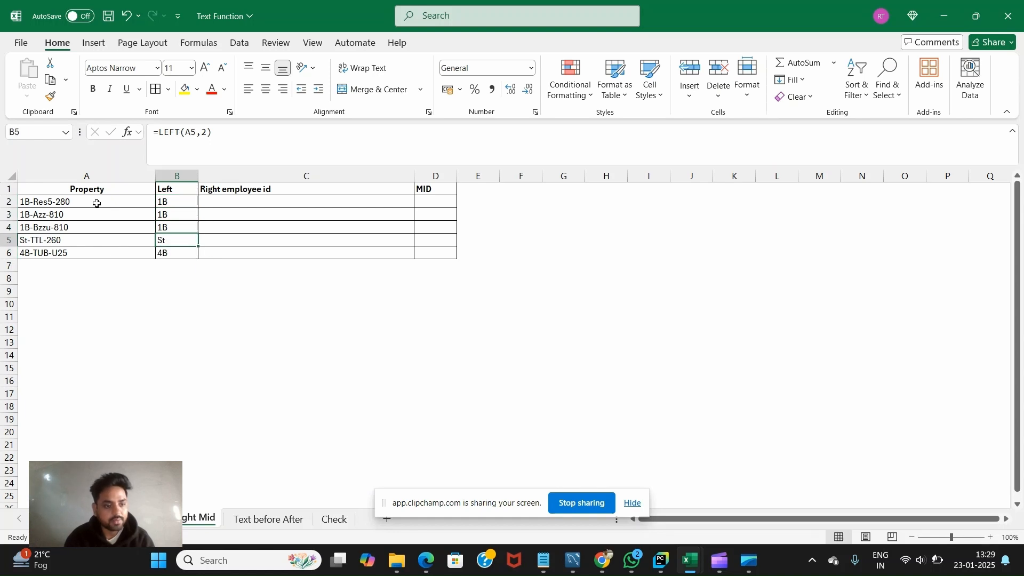
key("Up")
key("Up")
key("Up")
key("Up")
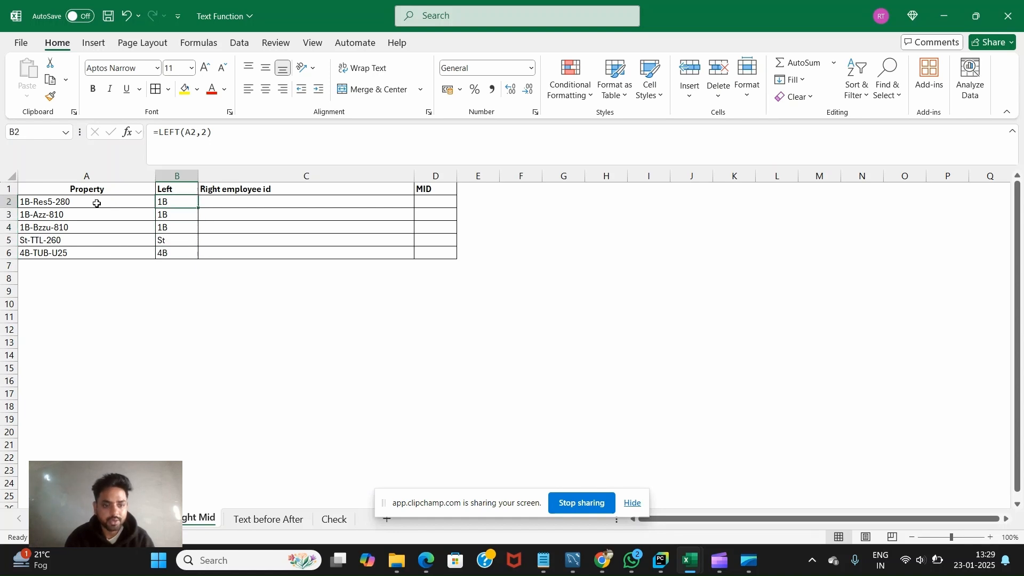
- Enter a RIGHT formula in C2 that extracts the last 3 characters of A2
key("Right")
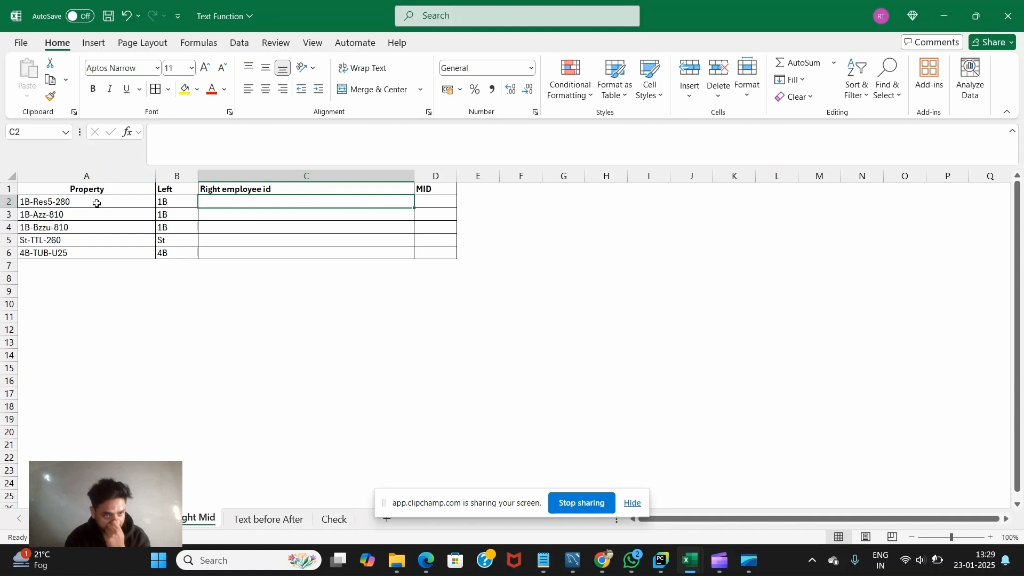
left_click(62, 202)
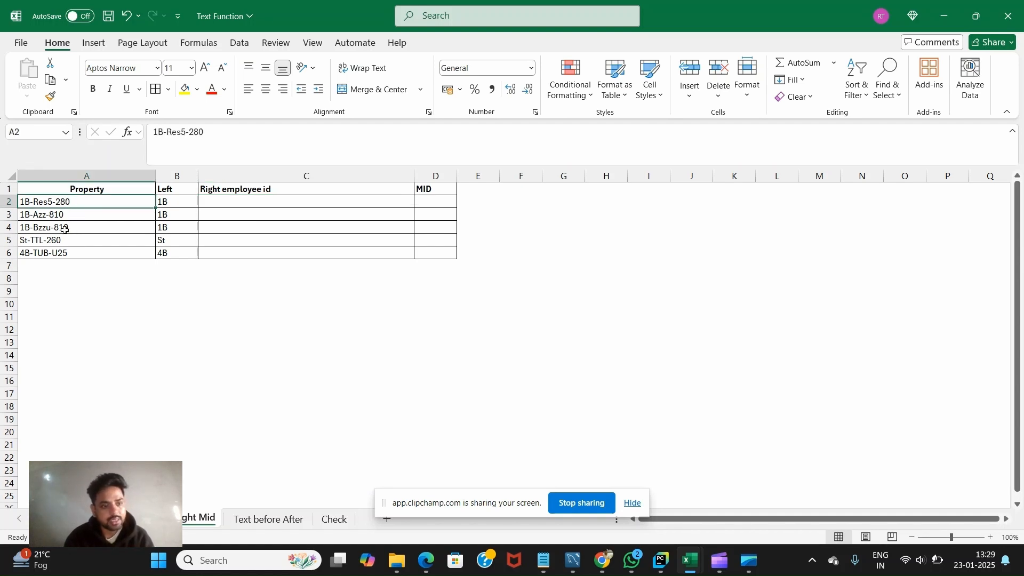
left_click(242, 204)
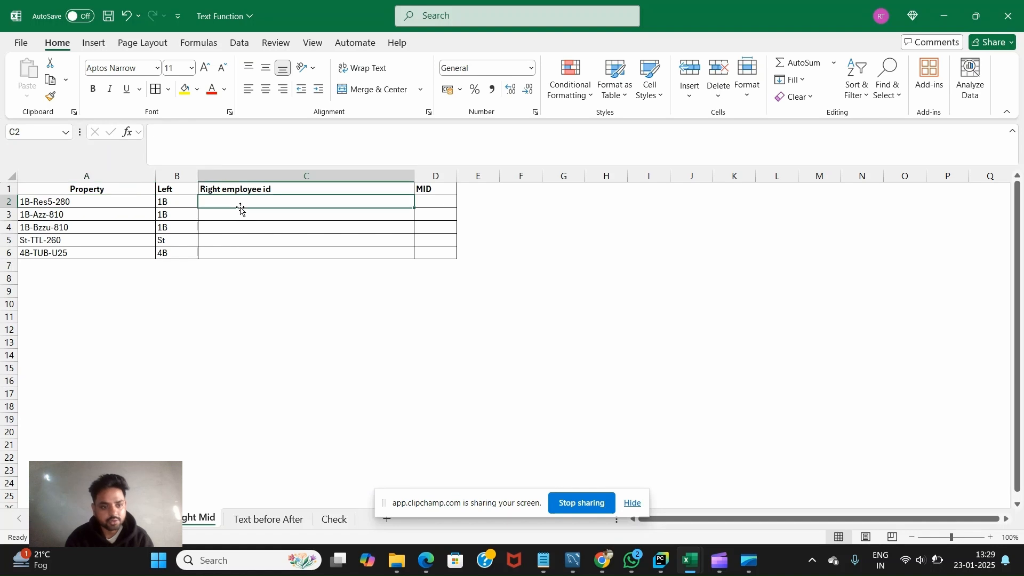
type("=righ")
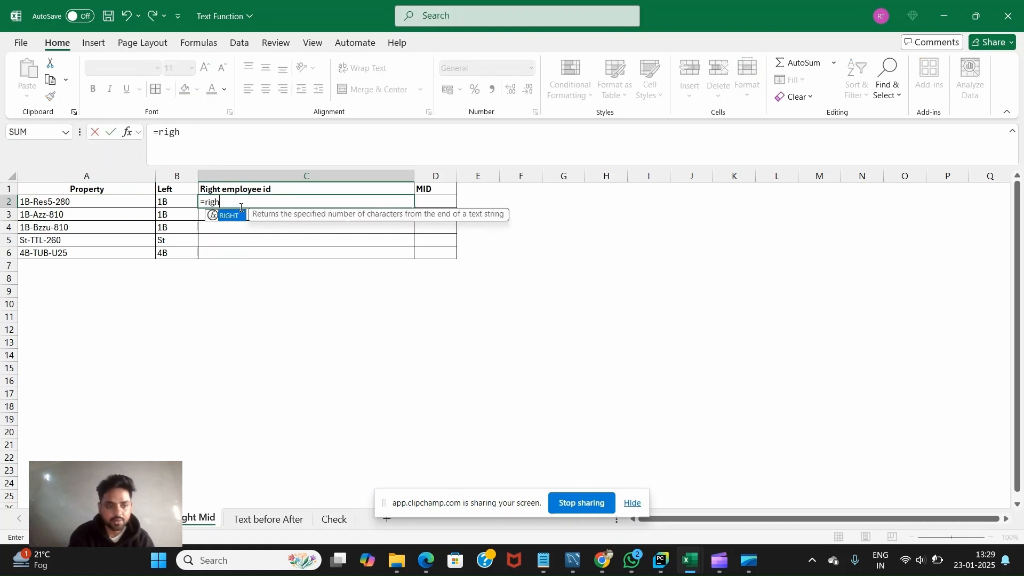
type("t")
key("Tab")
key("Left")
key("Left")
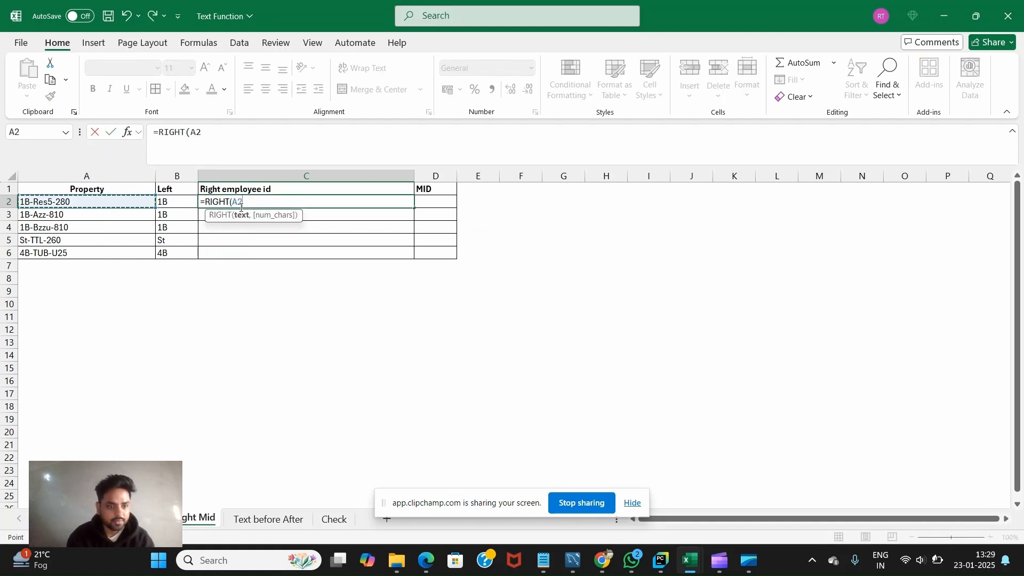
type(",3")
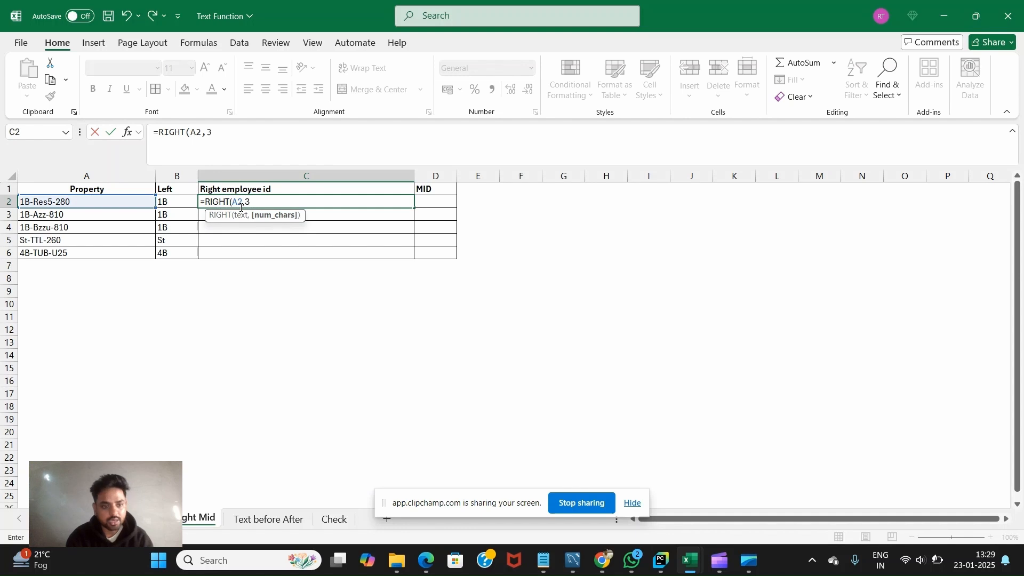
key("Return")
- Fill the RIGHT formula from C2 down through C6
left_click(241, 208)
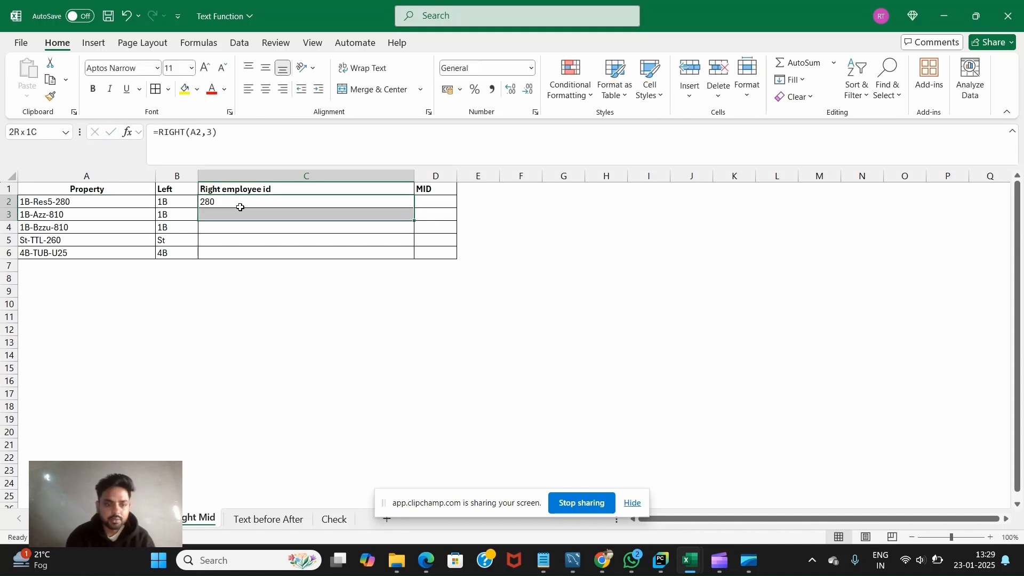
key("shift+Down")
key("shift+Down")
key("shift+Down")
key("shift+Down")
key("ctrl+d")
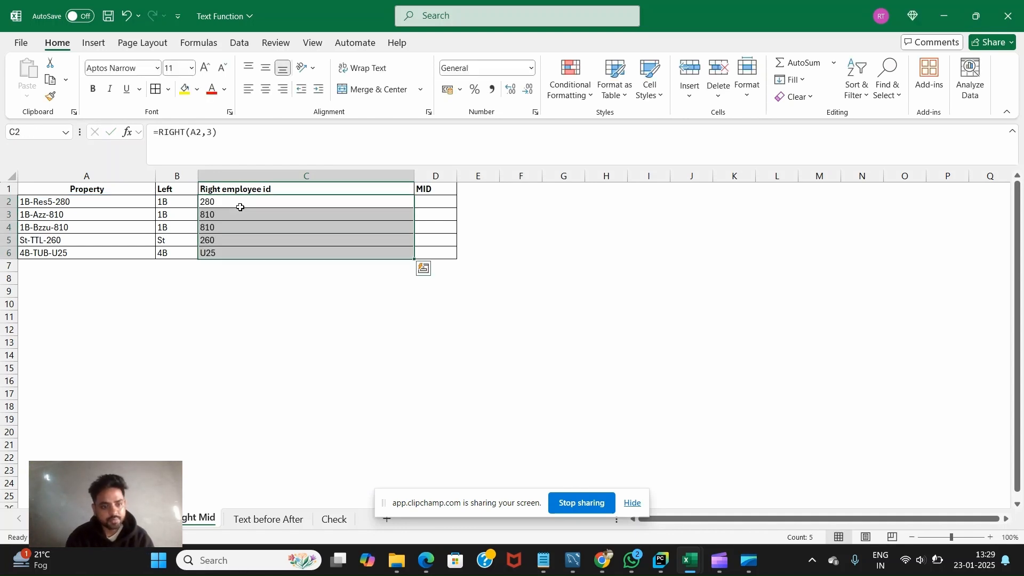
- Enter =MID(A2,4,4) in D2 to extract four characters from the middle of the property code
key("Up")
key("Down")
key("Right")
key("Right")
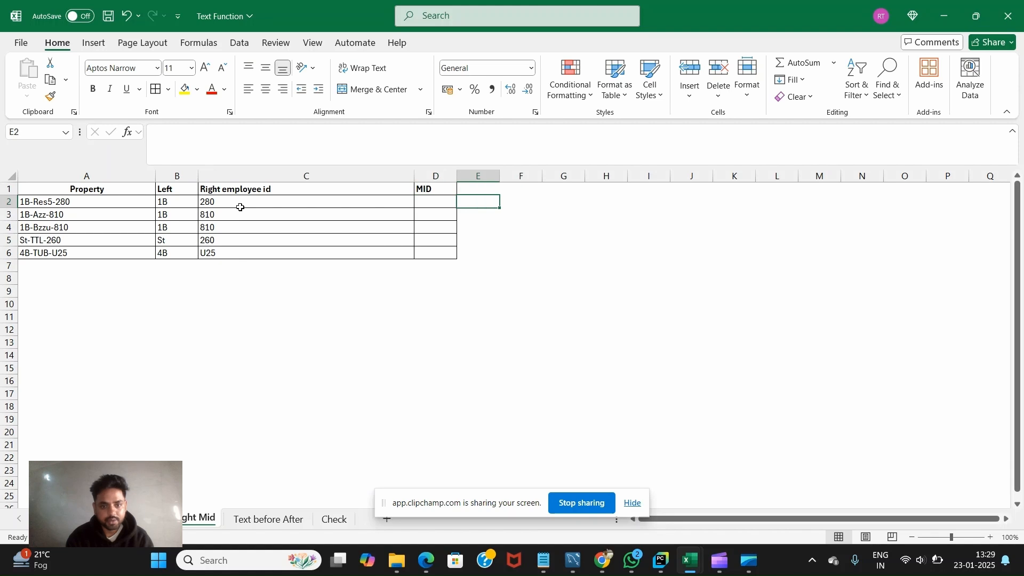
key("Left")
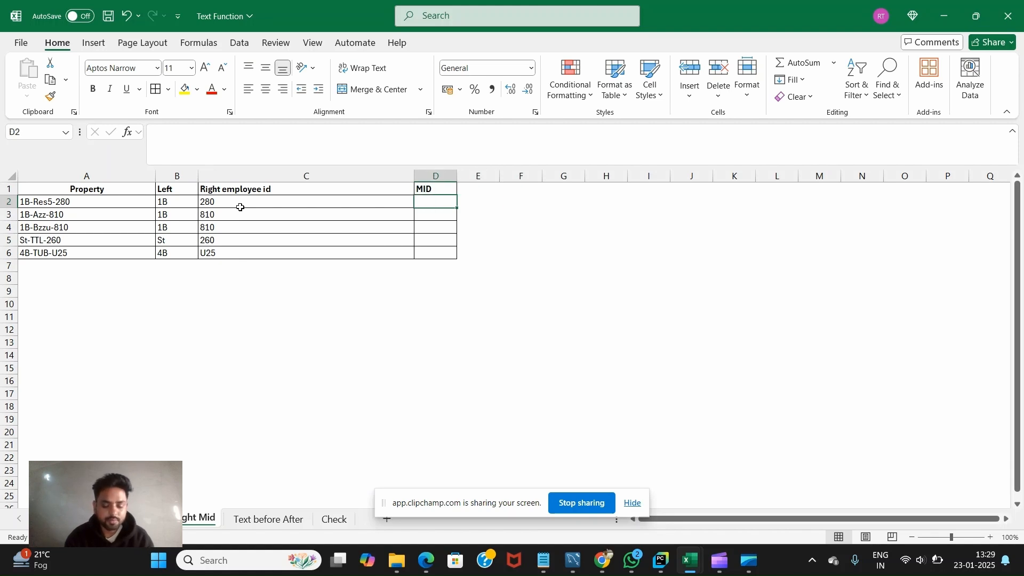
type("=mid")
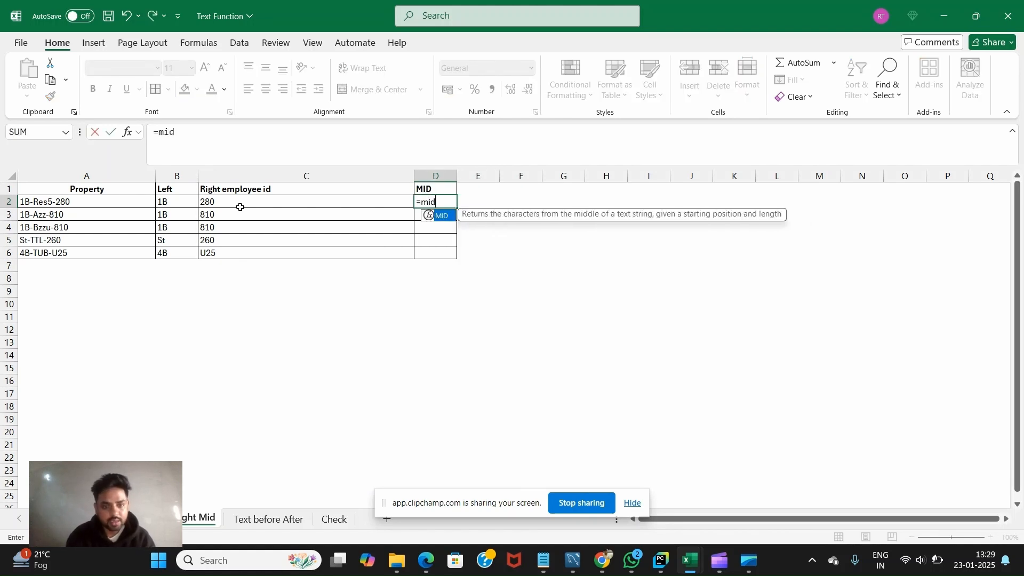
key("Tab")
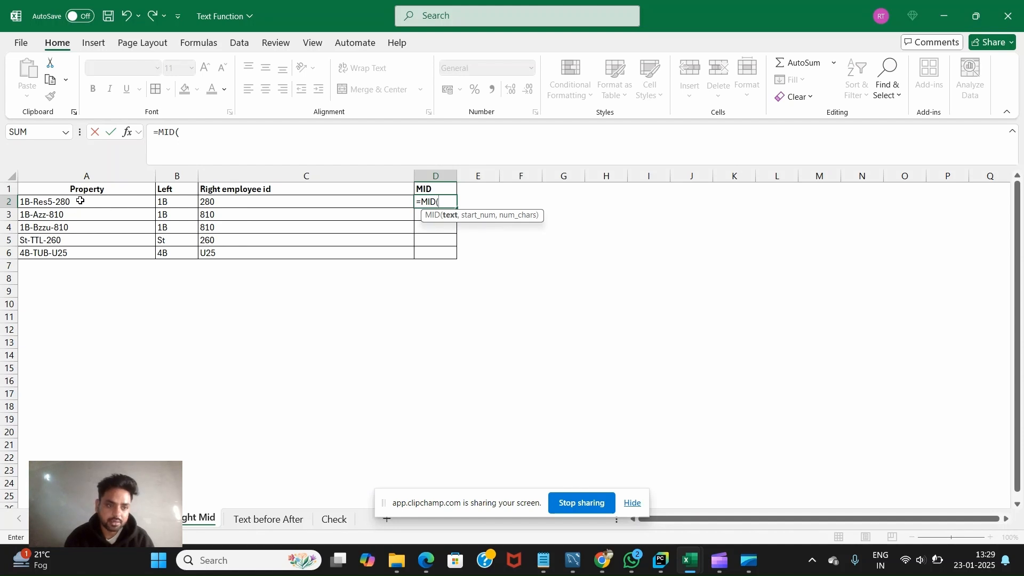
left_click(50, 202)
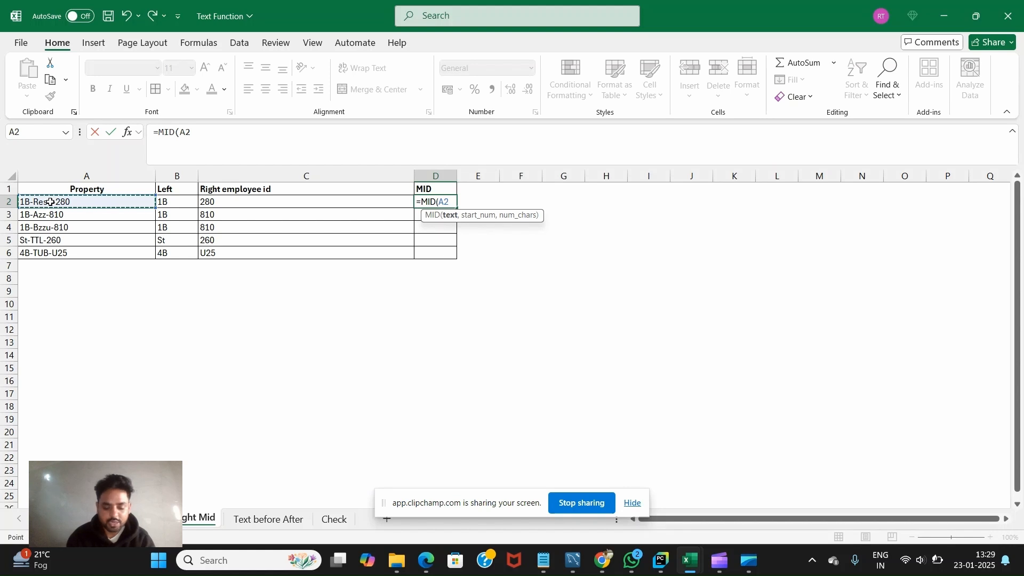
type(",")
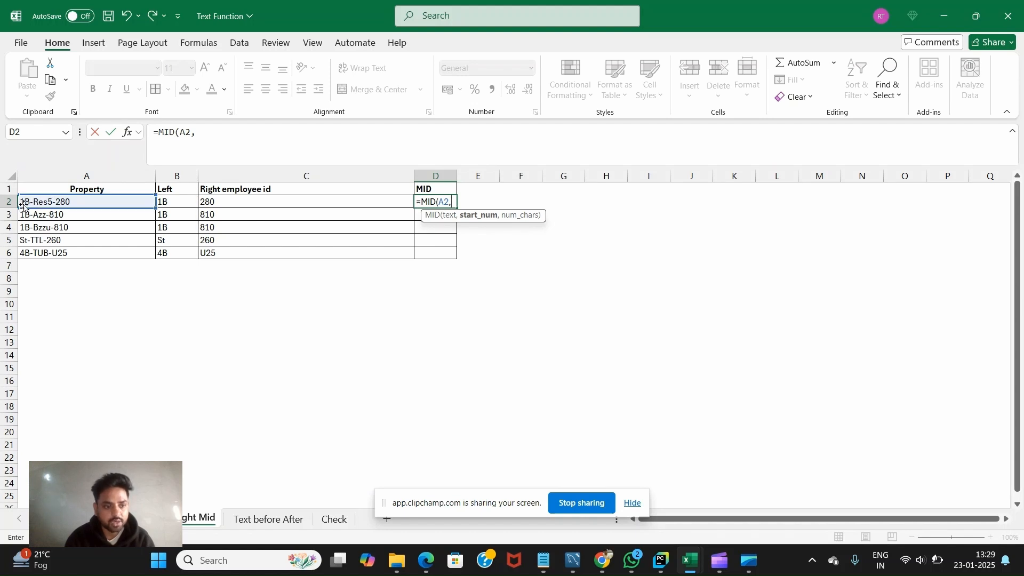
left_click(219, 136)
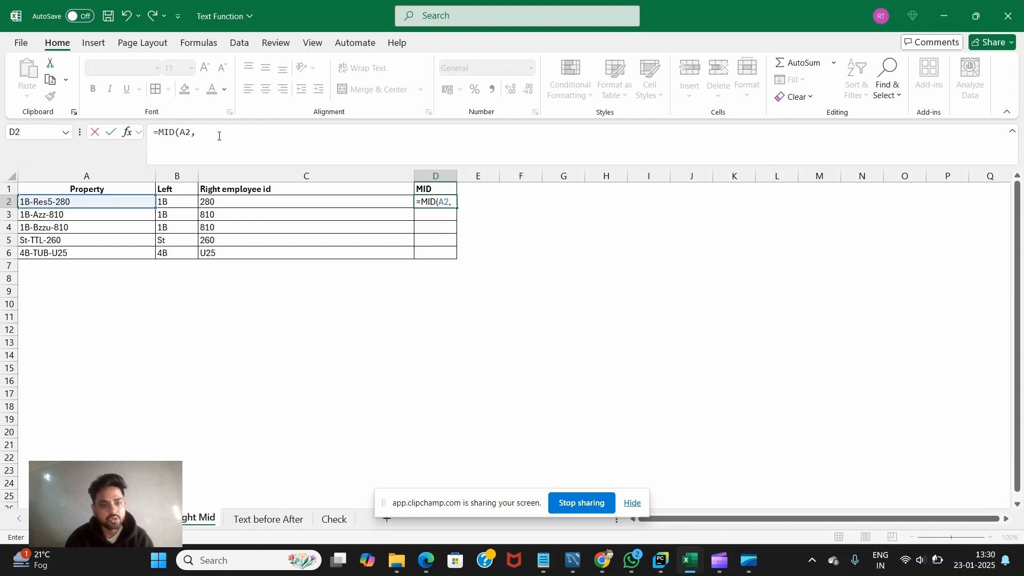
type("4")
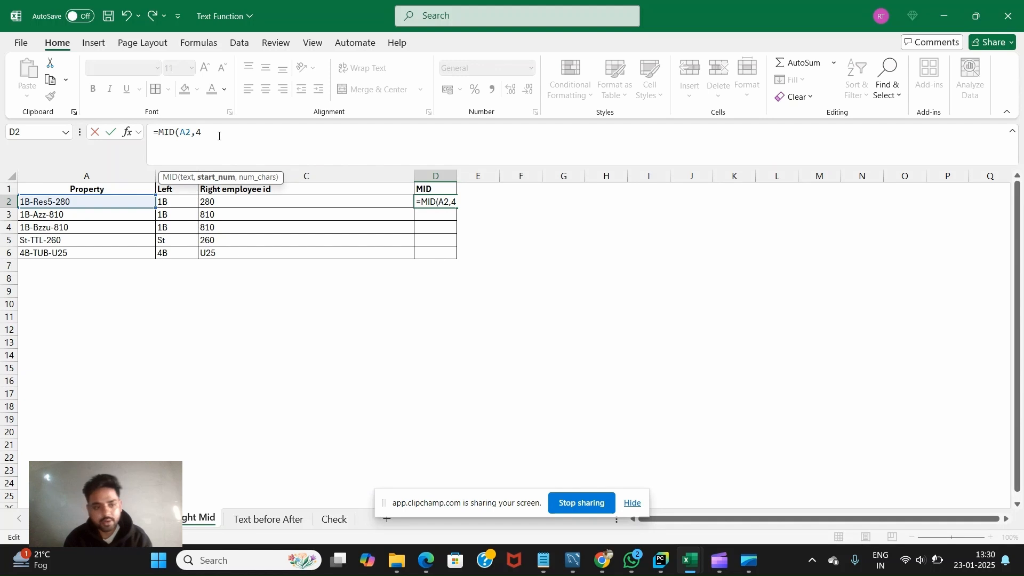
type(",")
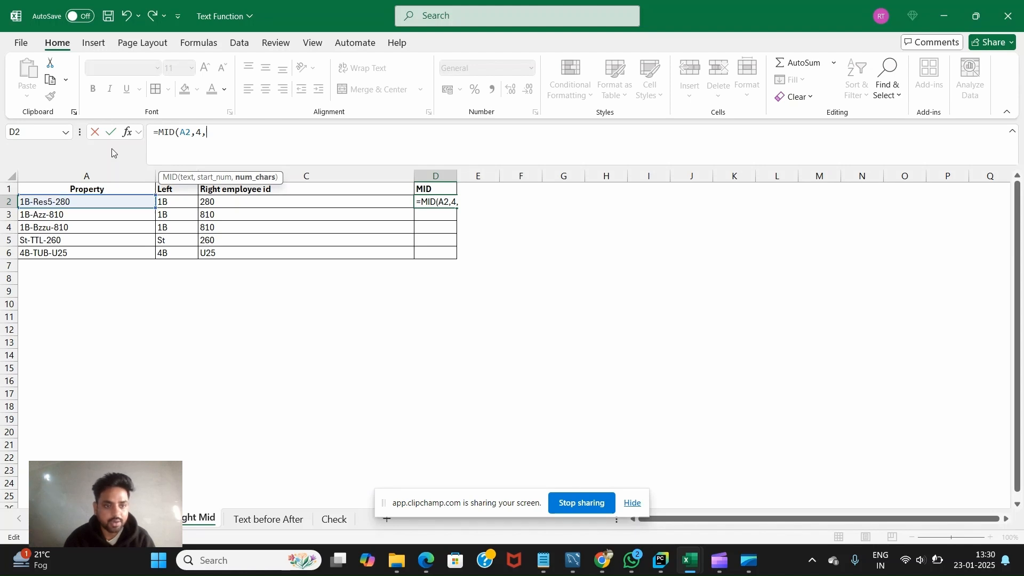
type("4")
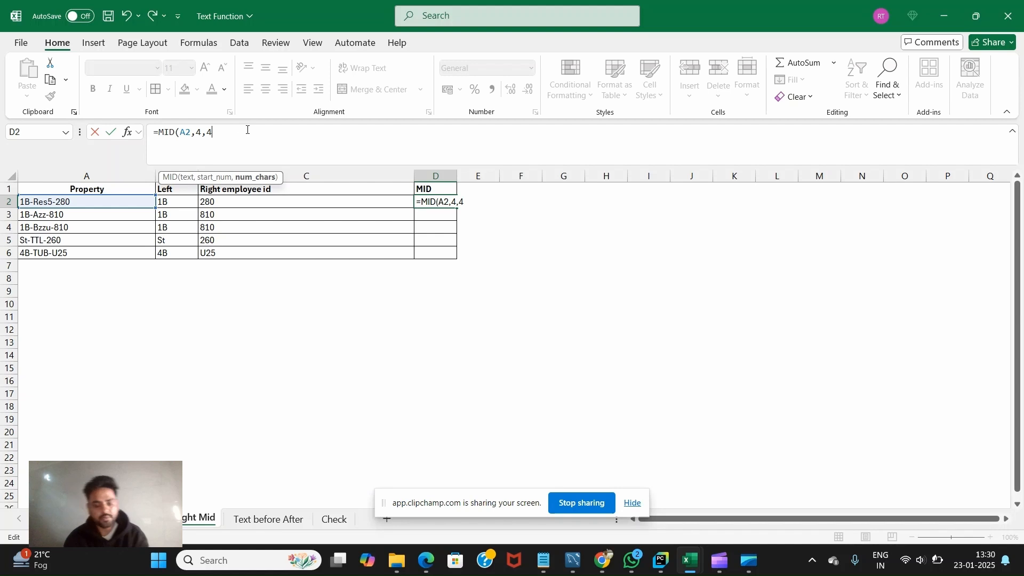
type(")")
key("Return")
key("Up")
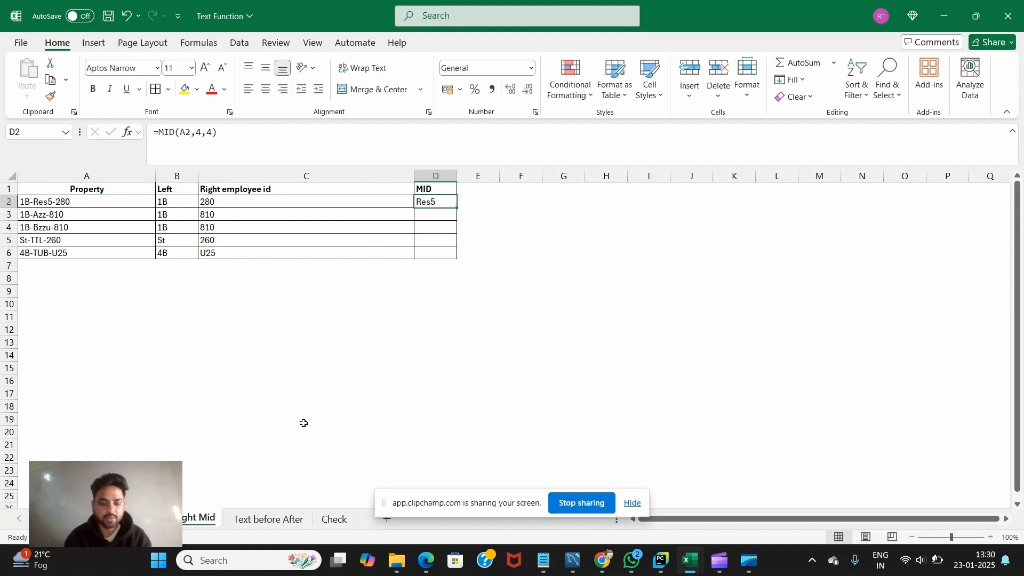
- On the Text before After sheet, enter =TEXTBEFORE(A2,"/",4) in B2 to extract the link text before the fourth slash
left_click(265, 518)
left_click(369, 201)
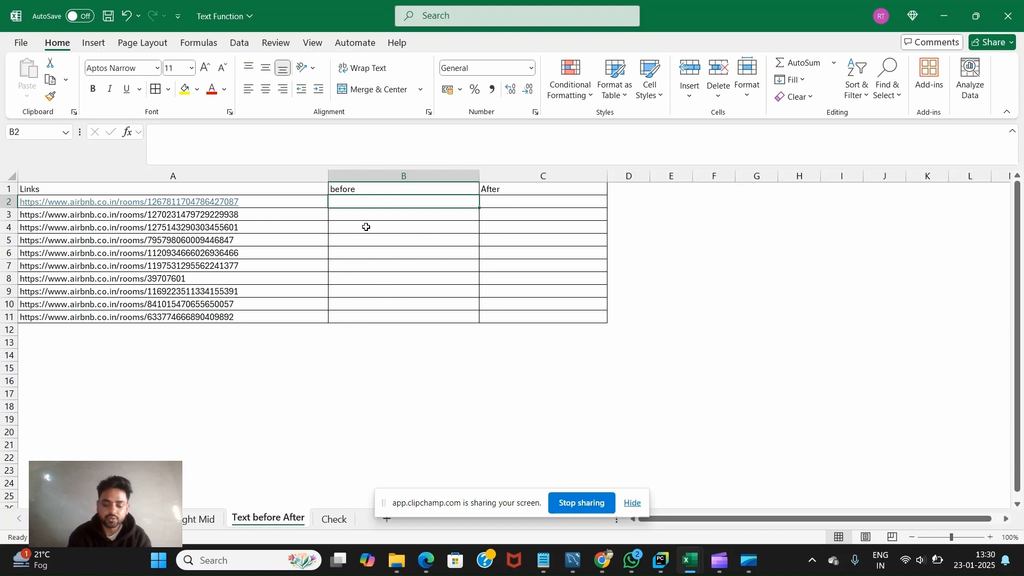
type("=te")
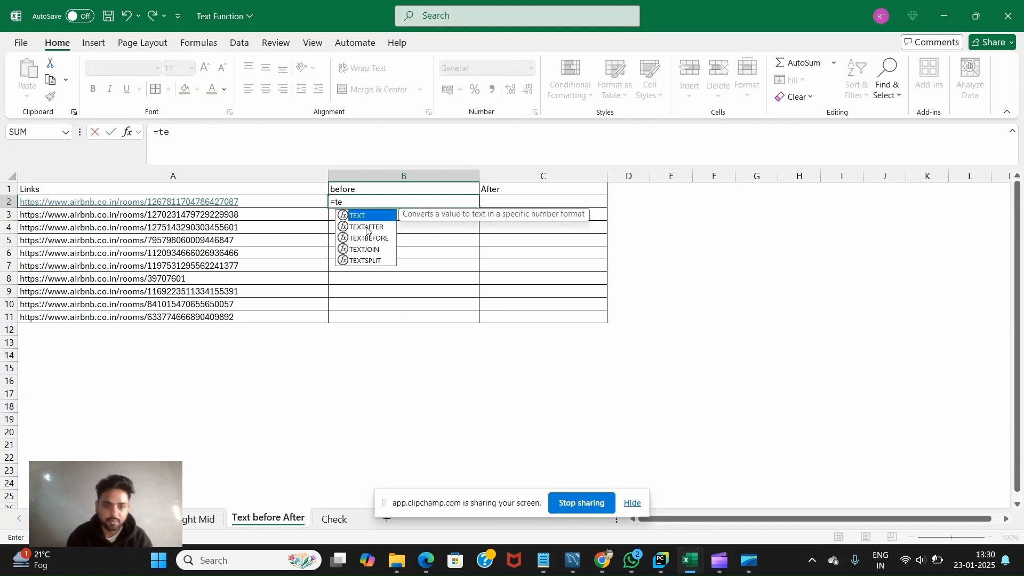
key("Down")
key("Down")
key("Tab")
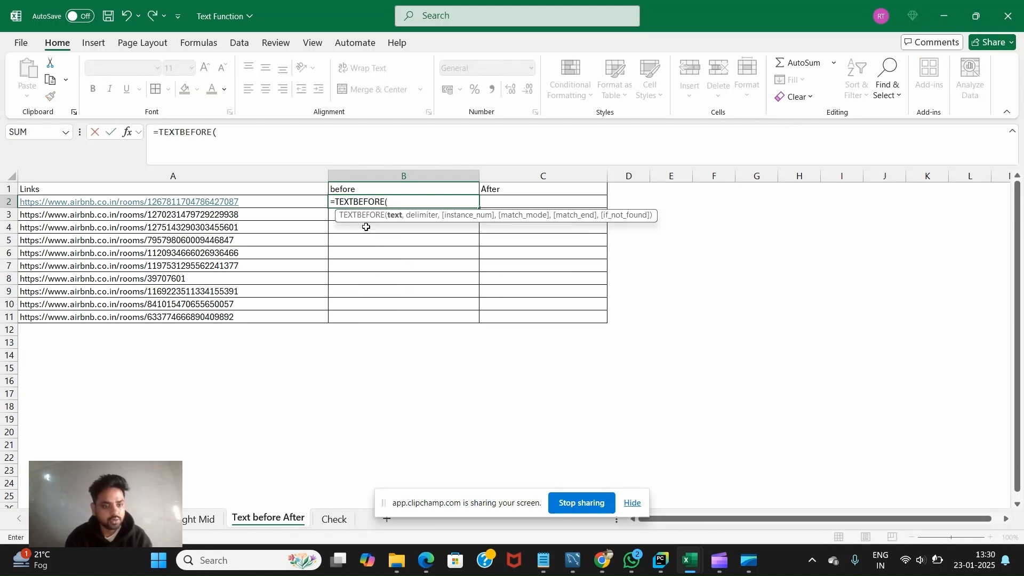
left_click(278, 202)
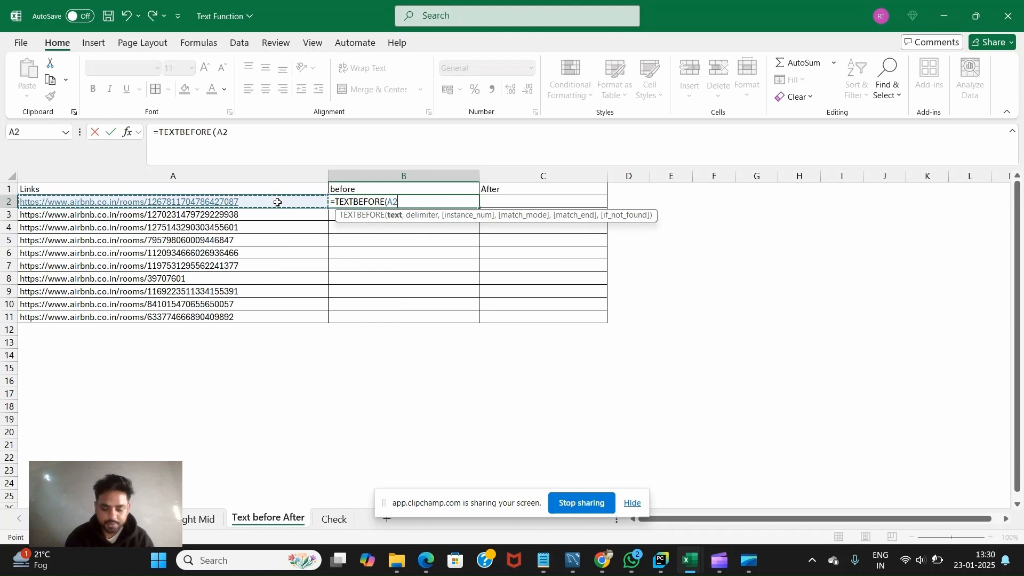
type(",\"/")
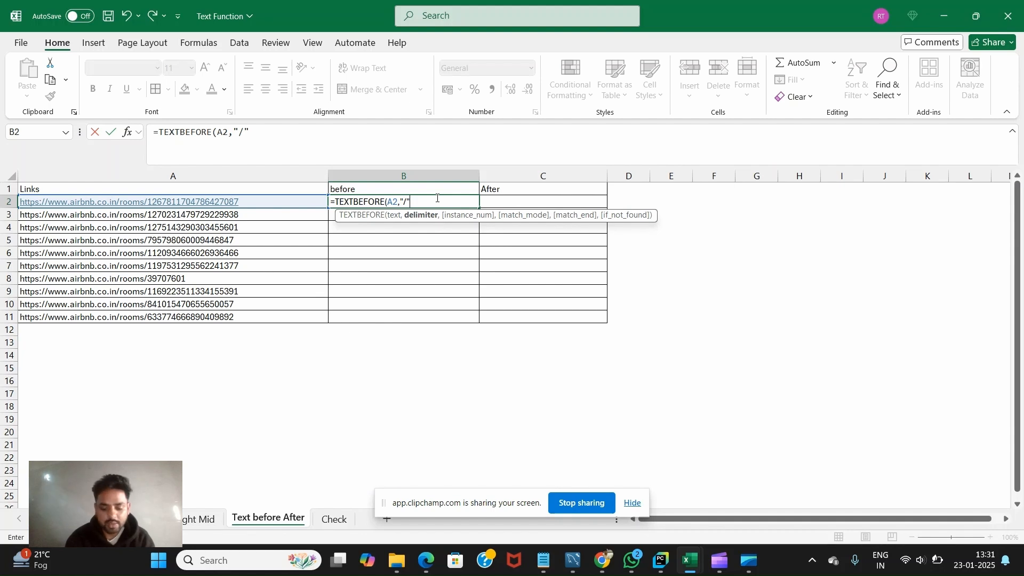
type(",4")
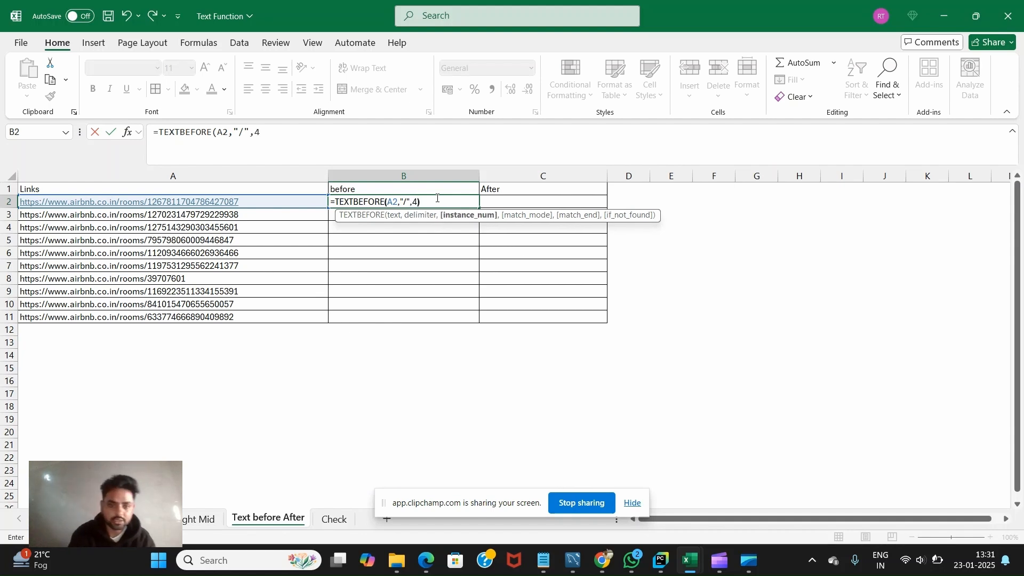
key("ctrl+Return")
- Fill the TEXTBEFORE formula from B2 down through B11
key("shift+Down")
key("shift+Down")
key("shift+Down")
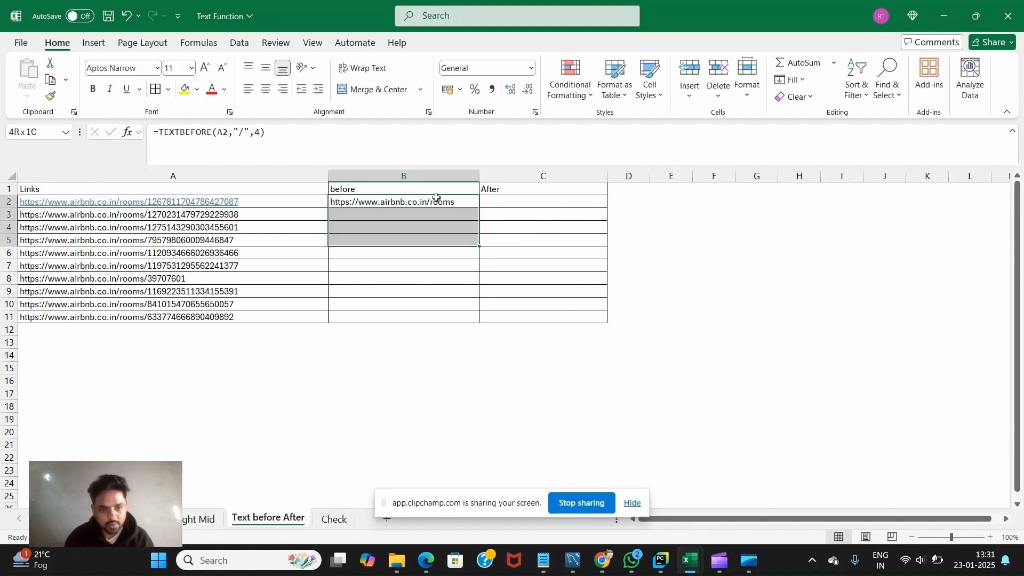
key("shift+Down")
key("shift+Down")
key("shift+Down")
key("shift+Down")
key("shift+Down")
key("shift+Down")
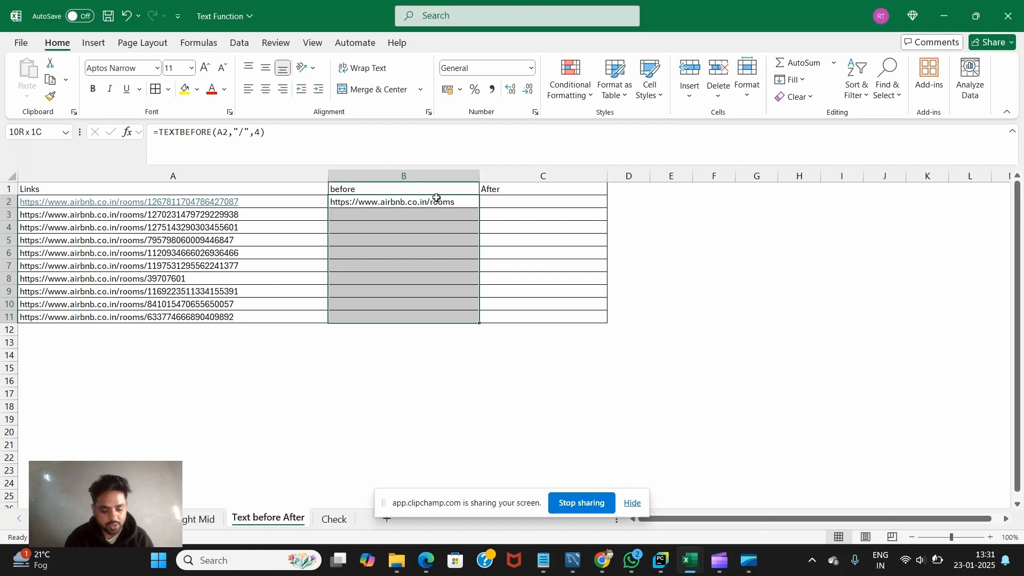
key("ctrl+d")
left_click(436, 198)
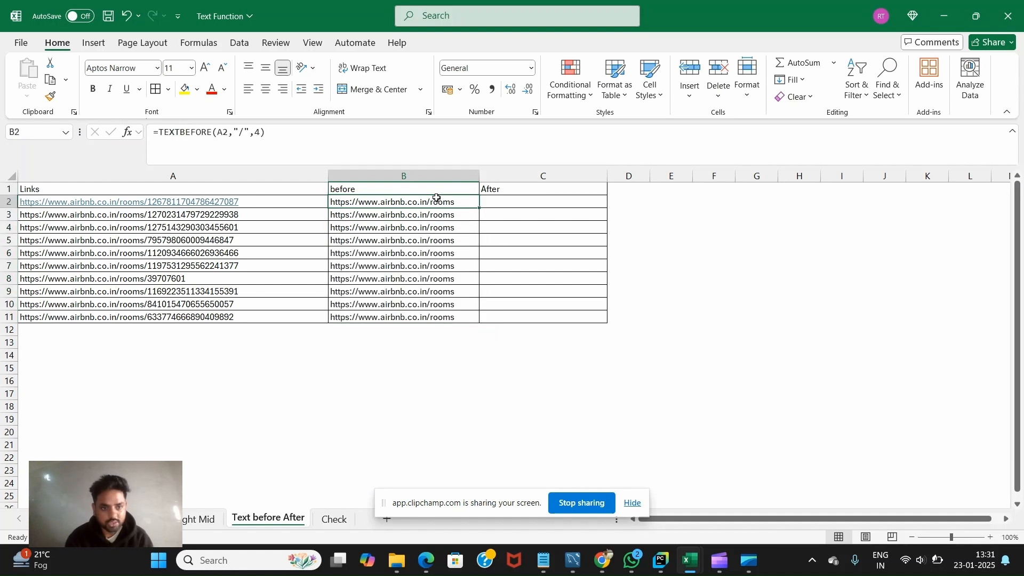
- Highlight cell A8, the link with the shortest room number, with yellow fill
key("Right")
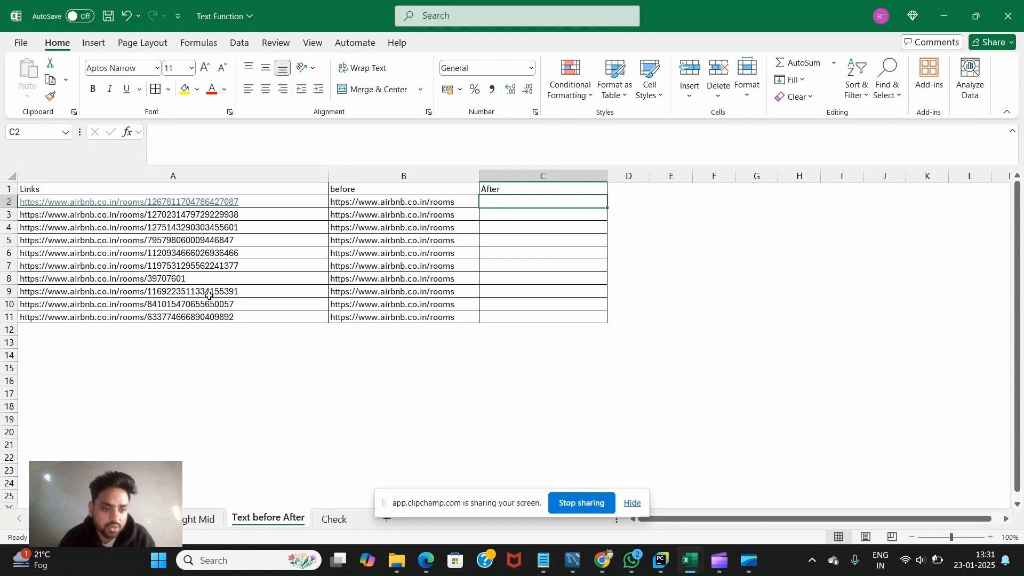
left_click(159, 279)
left_click(184, 89)
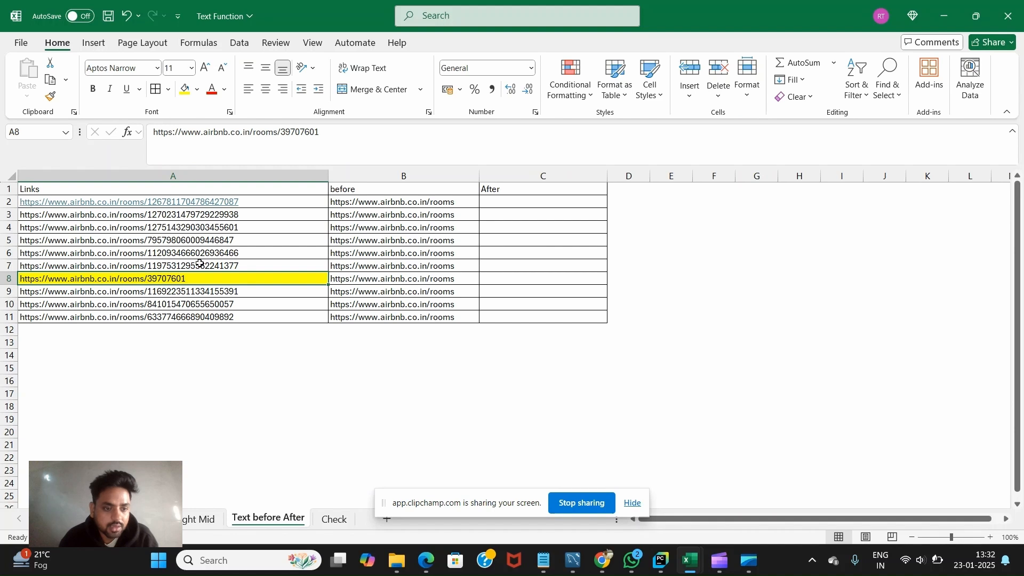
- Copy only the room number at the end of the link in A2 into cell D2
left_click(238, 201)
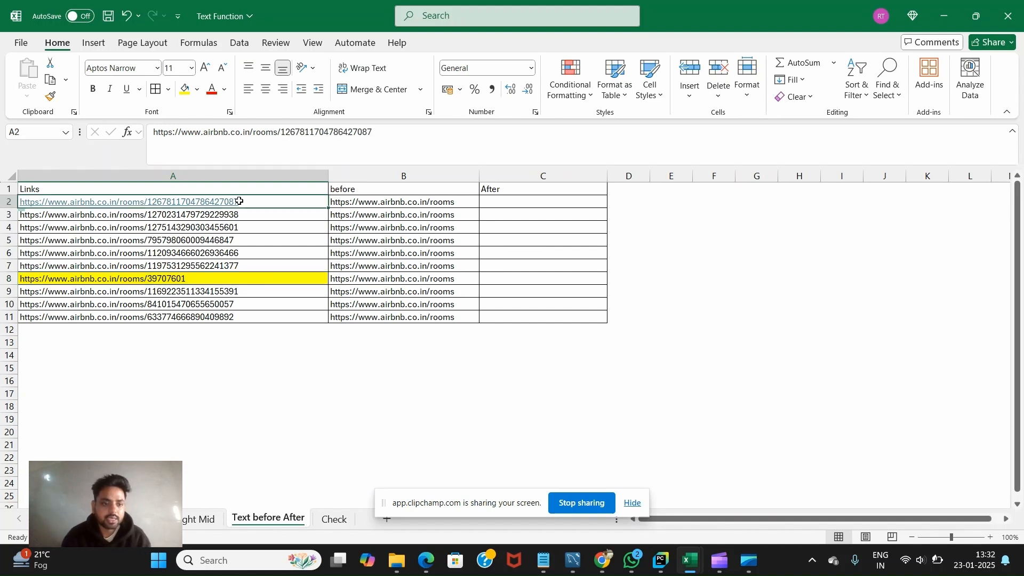
left_click_drag(377, 132, 283, 133)
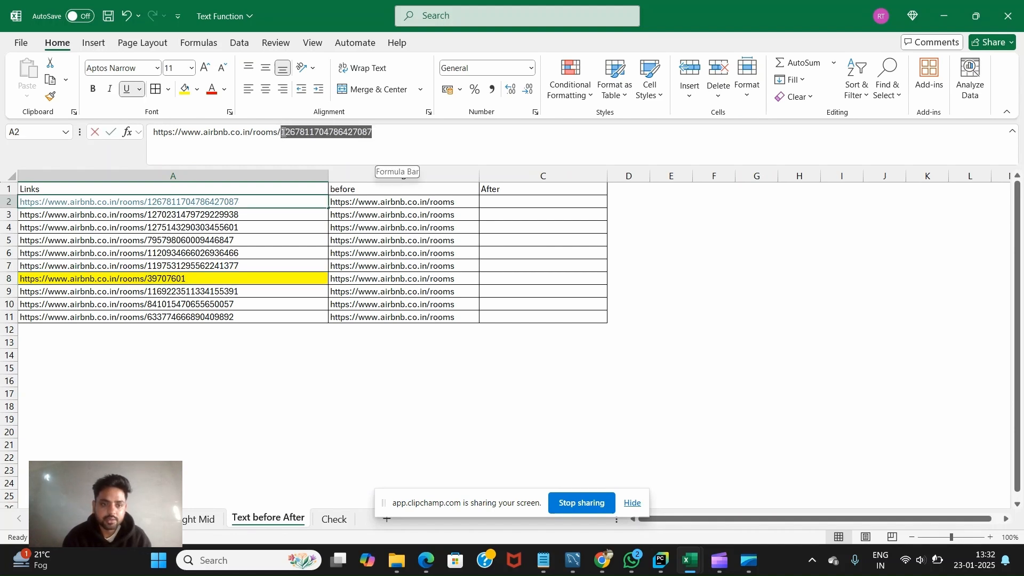
key("ctrl+c")
left_click(642, 199)
key("ctrl+v")
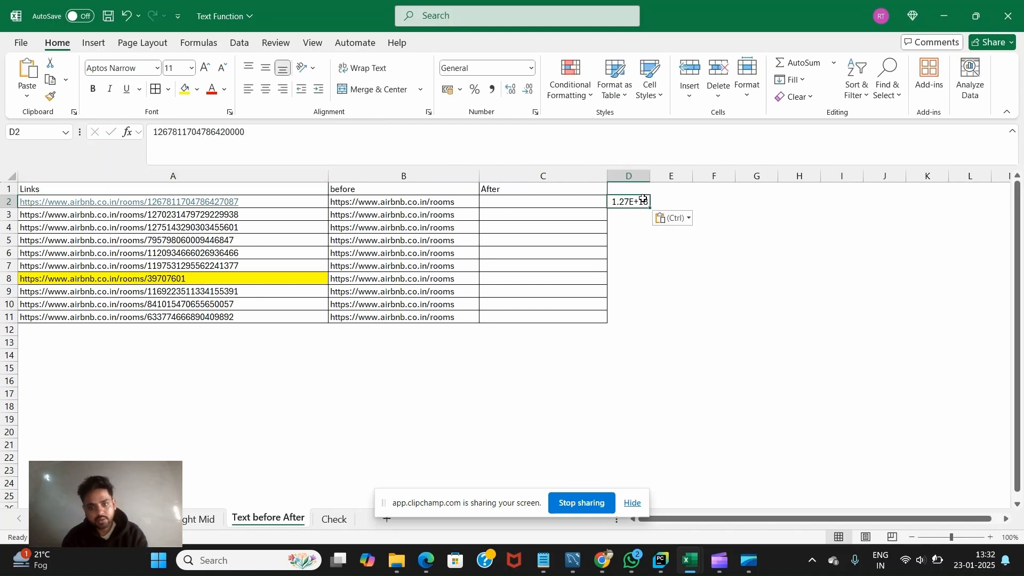
- Enter =LEN(D2) in E2 to count the digits of the copied room number
left_click(672, 203)
type("=")
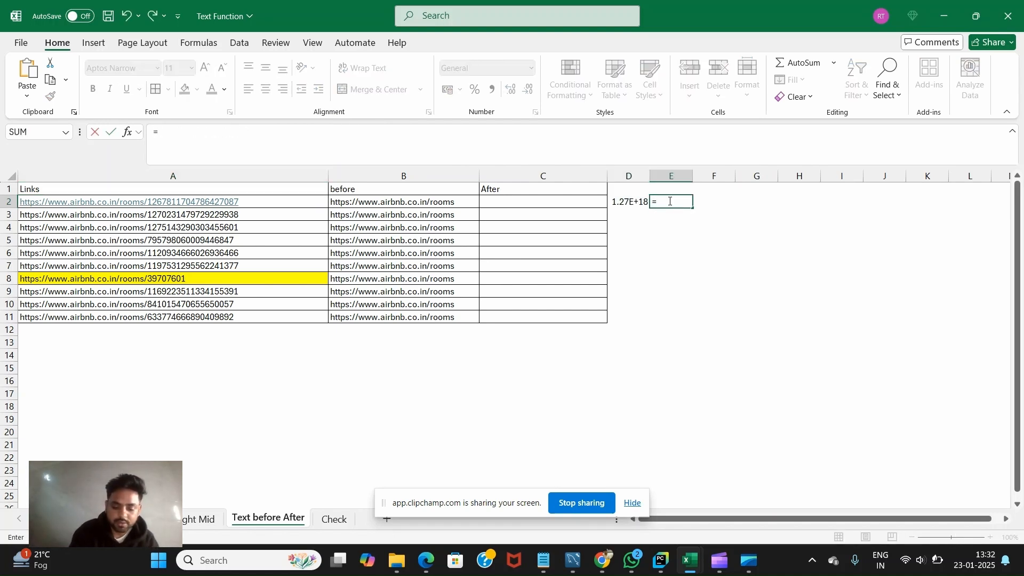
type("len")
key("Tab")
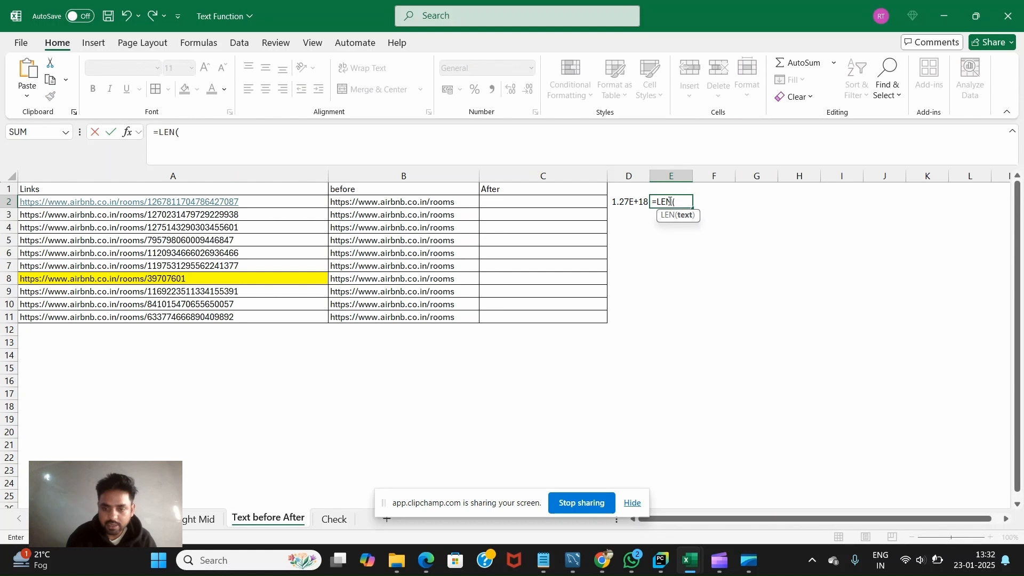
key("Left")
key("Return")
left_click(669, 201)
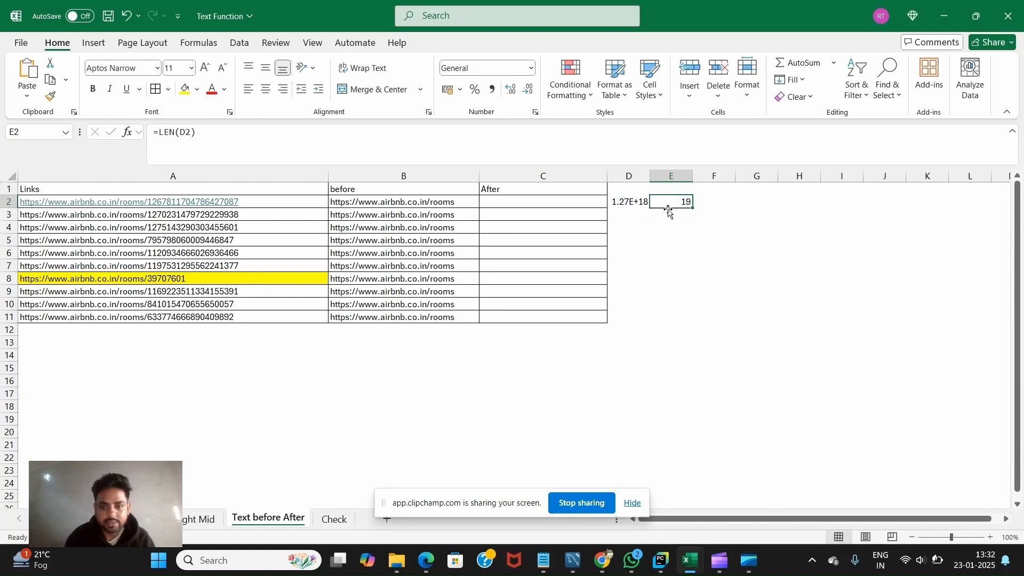
- Copy the room number at the end of the highlighted link in A8 into cell D8
left_click(199, 278)
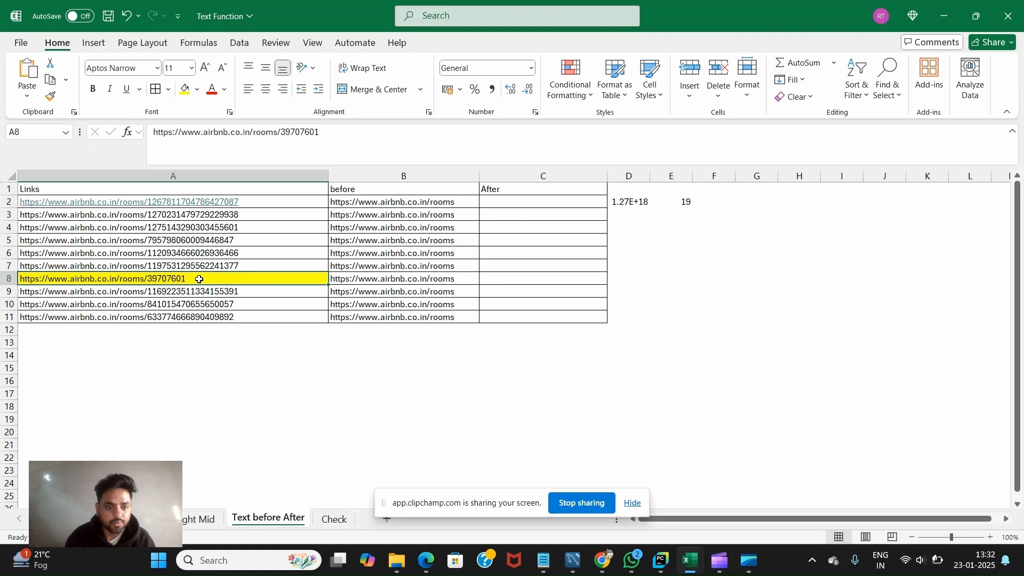
left_click_drag(319, 132, 282, 132)
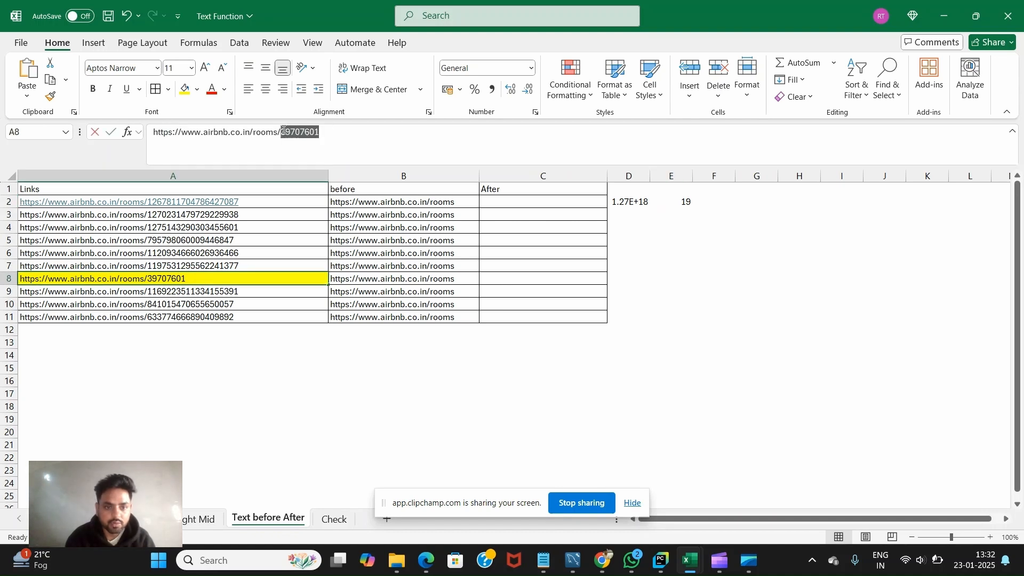
left_click(624, 276)
key("ctrl+v")
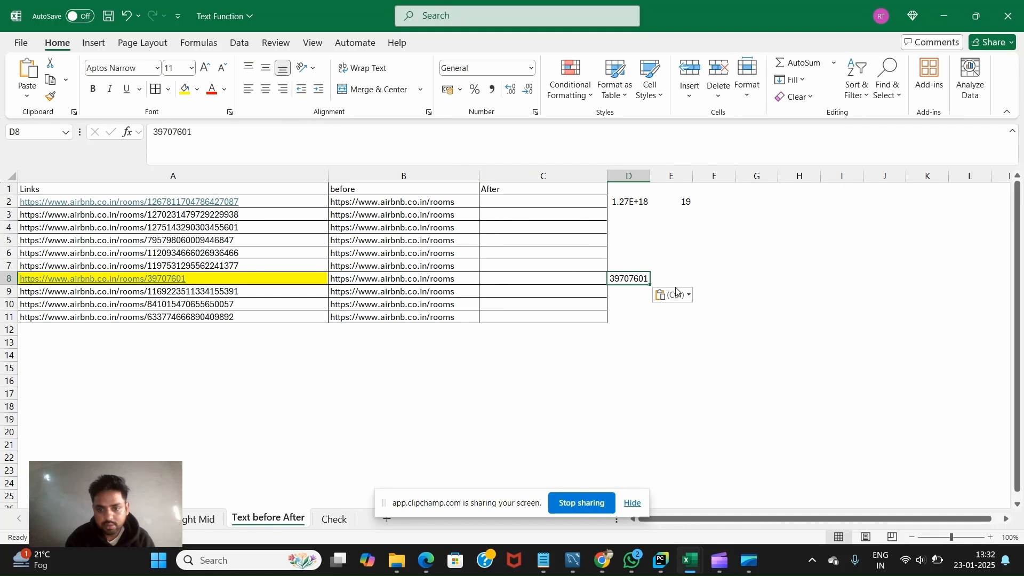
- Copy the LEN formula from E2 to E8 to count the digits of the number in D8
left_click(684, 202)
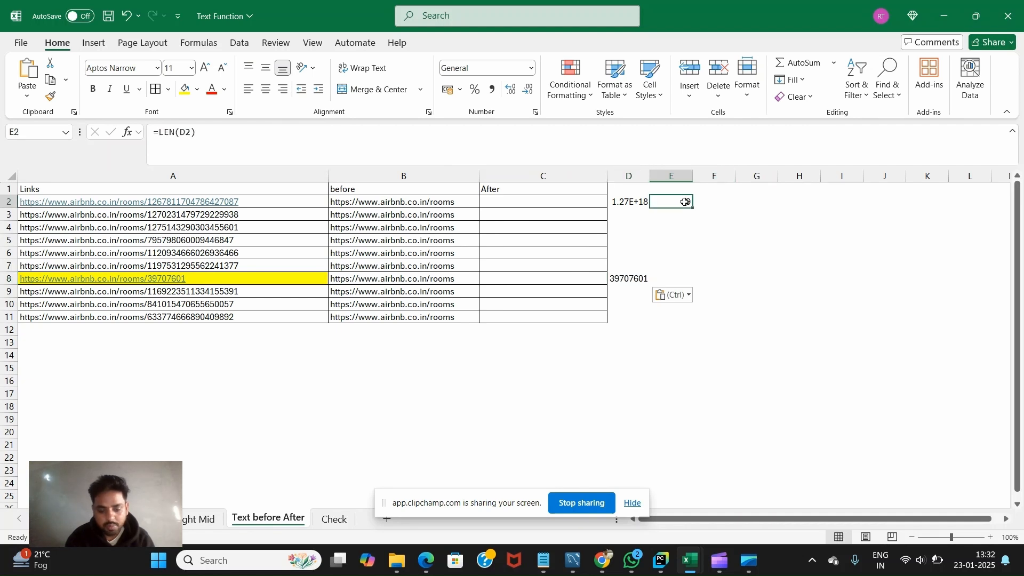
key("ctrl+c")
left_click(674, 278)
key("ctrl+v")
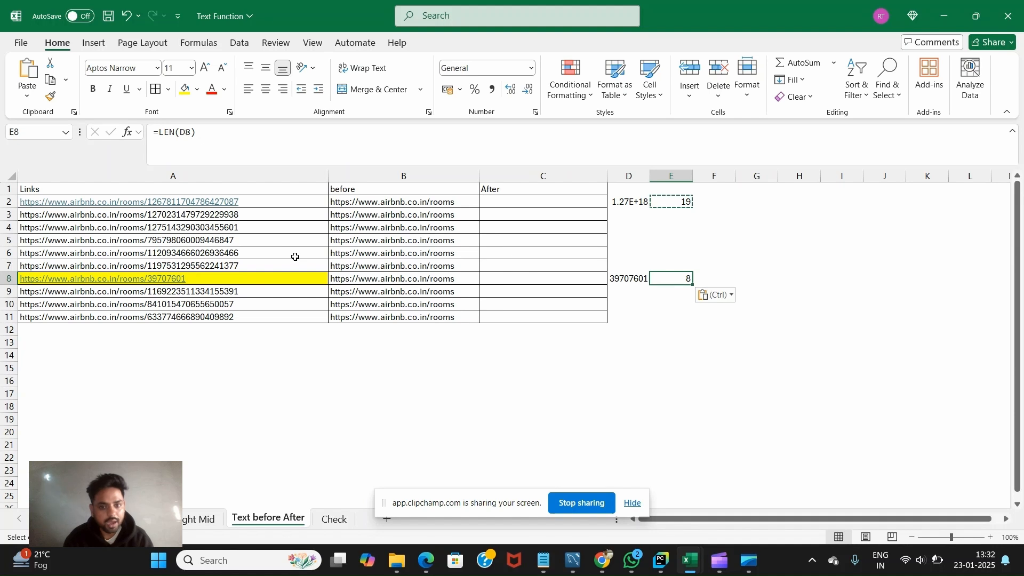
- Enter =TEXTAFTER(A2,"/",4) in C2 to extract the room number following the fourth slash of the link
left_click(514, 201)
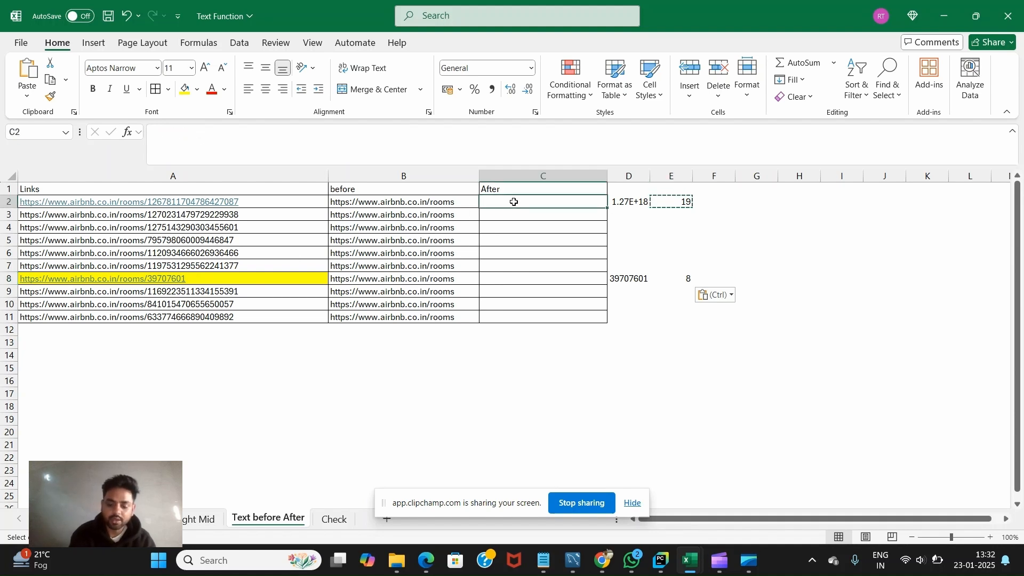
type("=te")
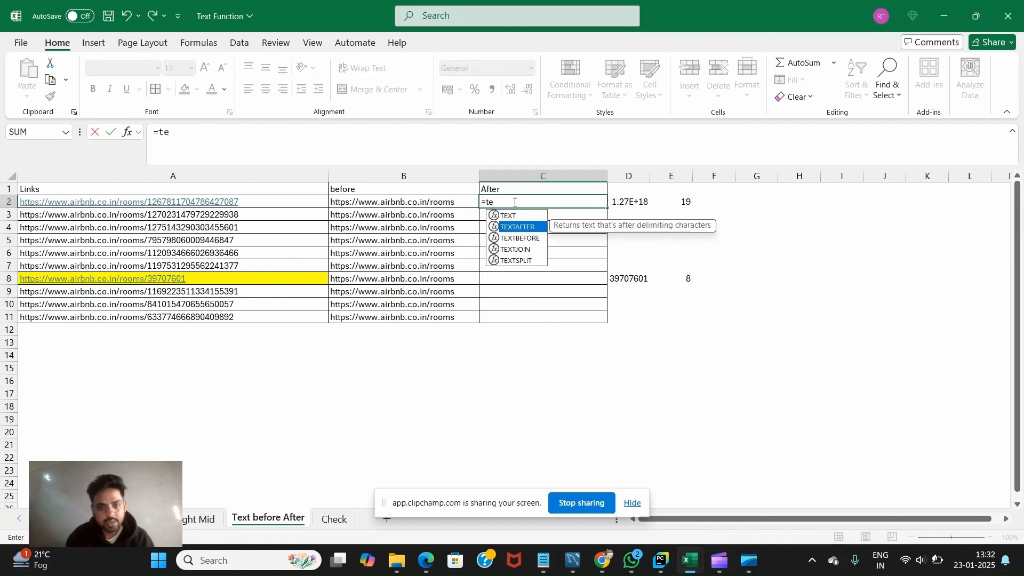
key("Tab")
key("Left")
key("Left")
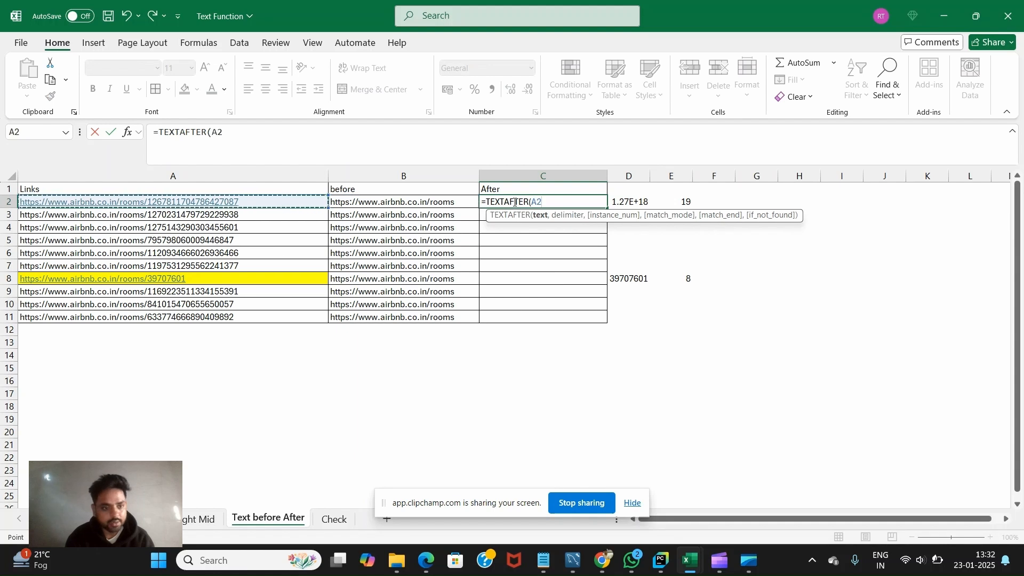
type(",")
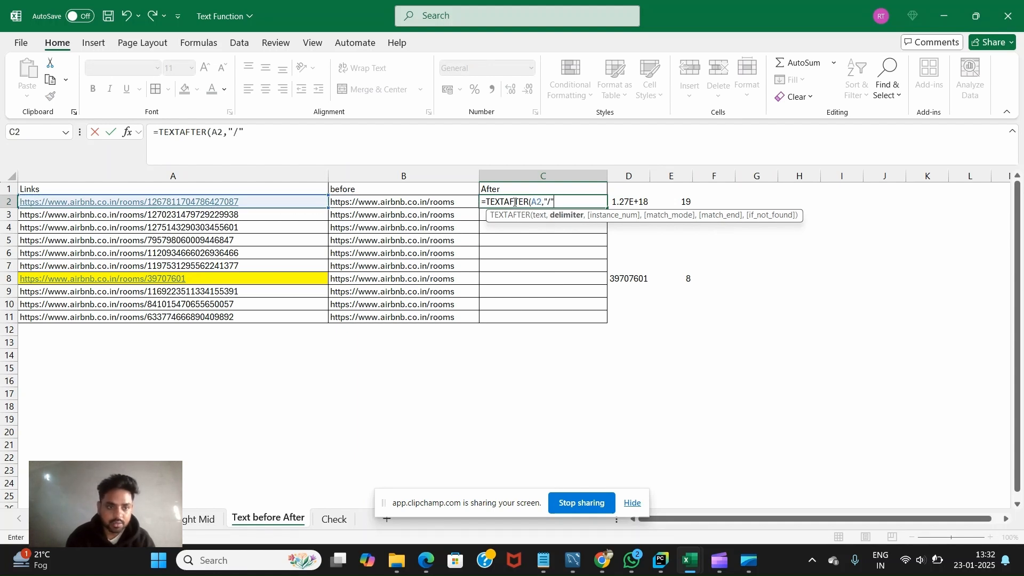
type("\"/\",")
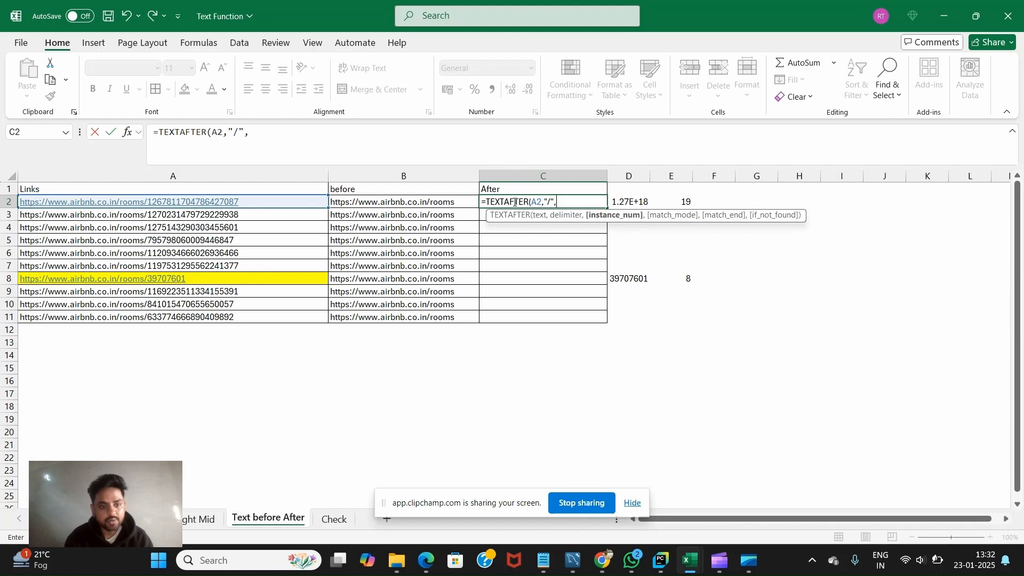
type("4")
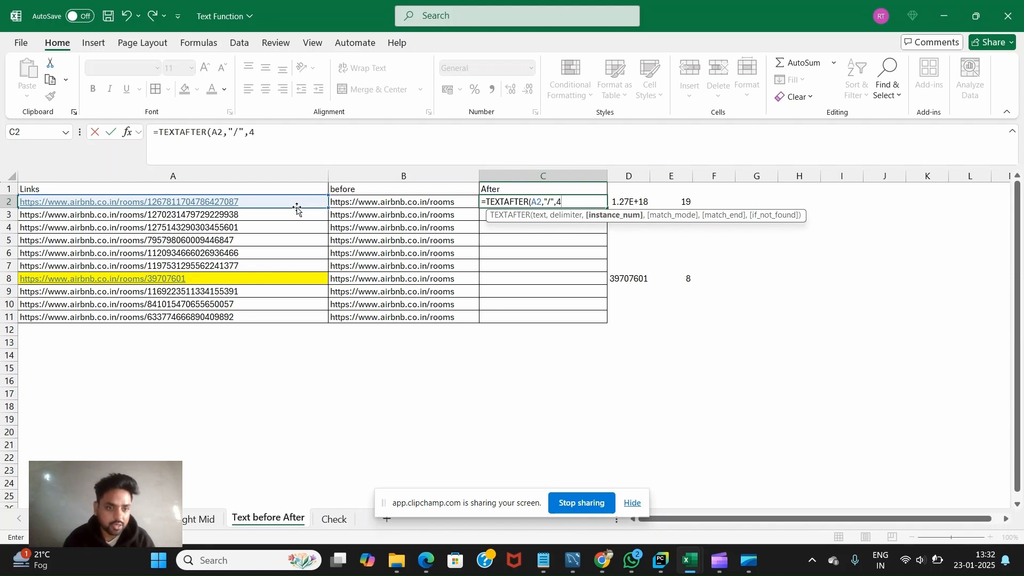
type(")")
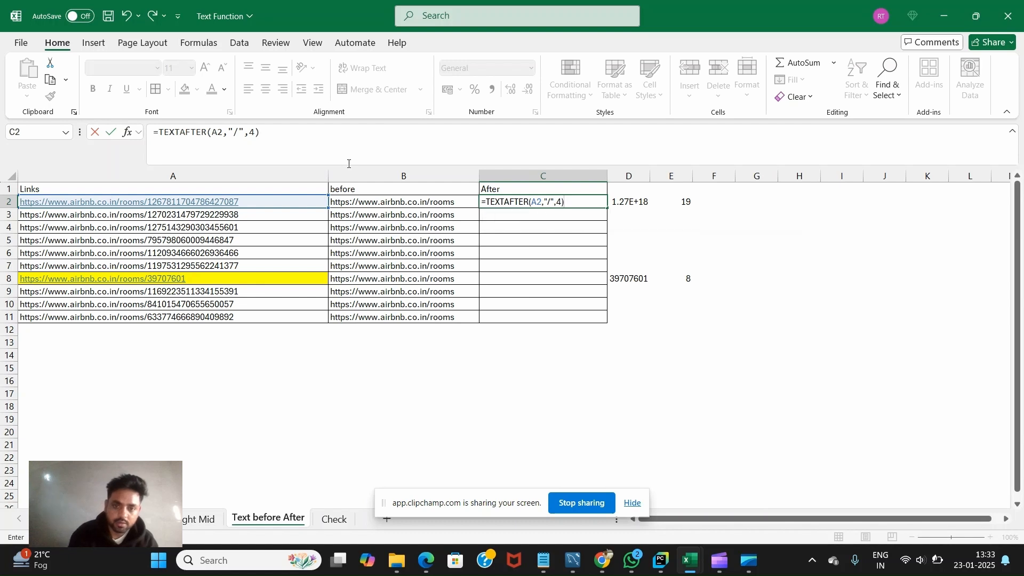
key("ctrl+Return")
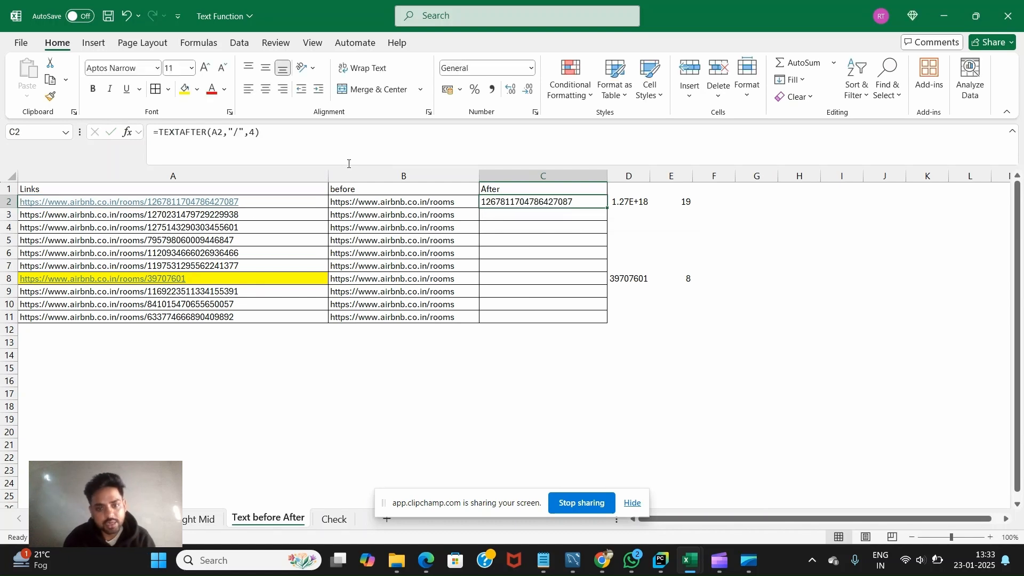
- Fill the TEXTAFTER formula from C2 down through C11 for all the remaining links
key("shift+Down")
key("shift+Down")
key("shift+Down")
key("shift+Down")
key("shift+Down")
key("shift+Down")
key("shift+Down")
key("shift+Down")
key("shift+Down")
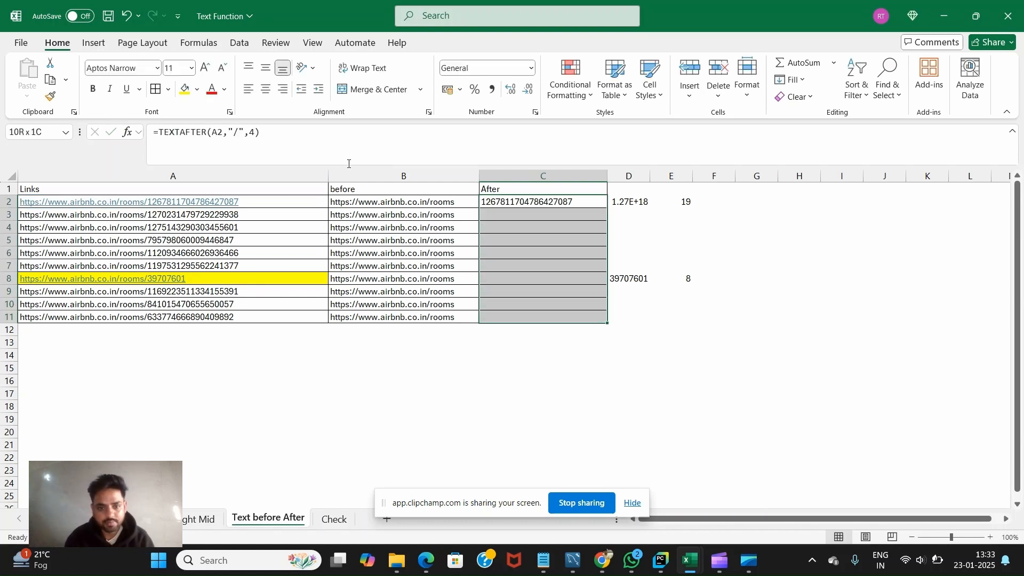
key("ctrl+d")
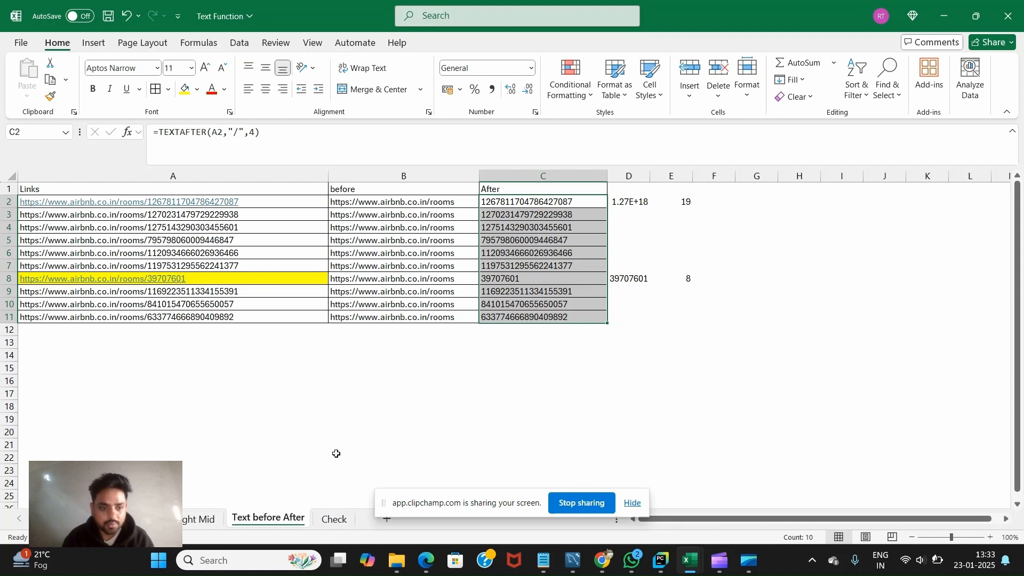
- Compare the employee numbers on the Check sheet with the RIGHT result in C2 of the property code sheet
left_click(331, 519)
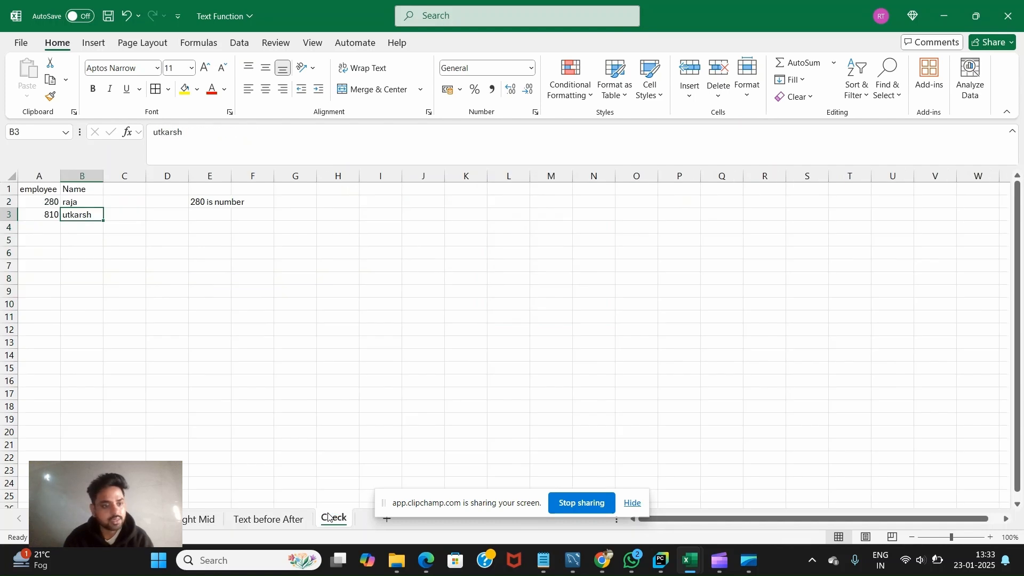
left_click(41, 201)
left_click(45, 216)
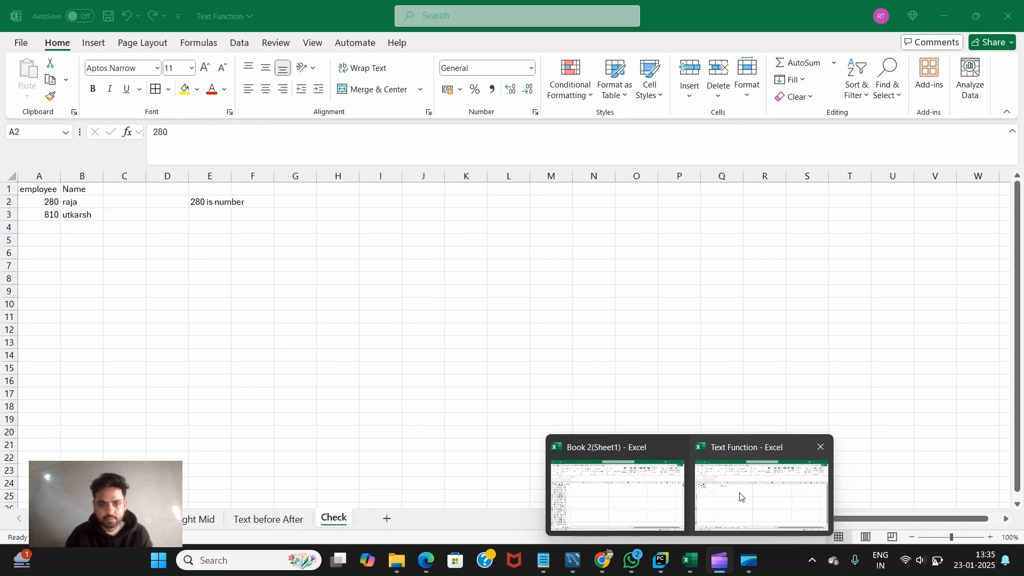
left_click(741, 497)
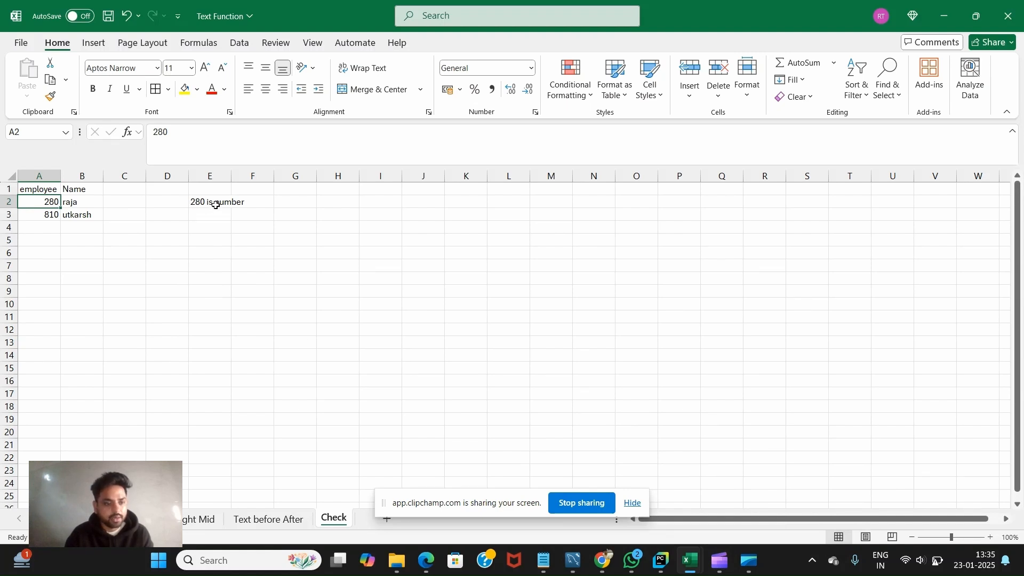
left_click(211, 524)
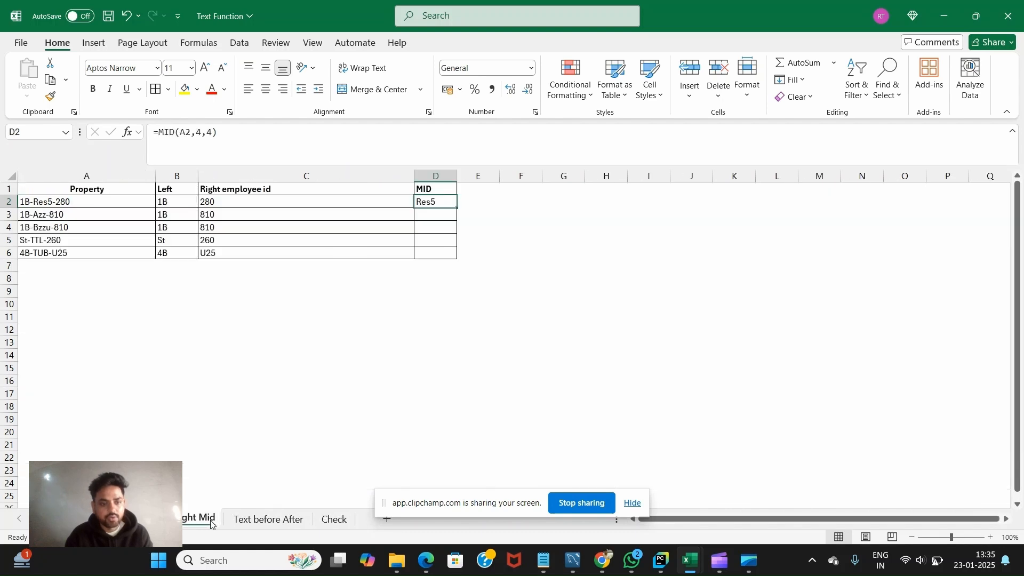
left_click(270, 199)
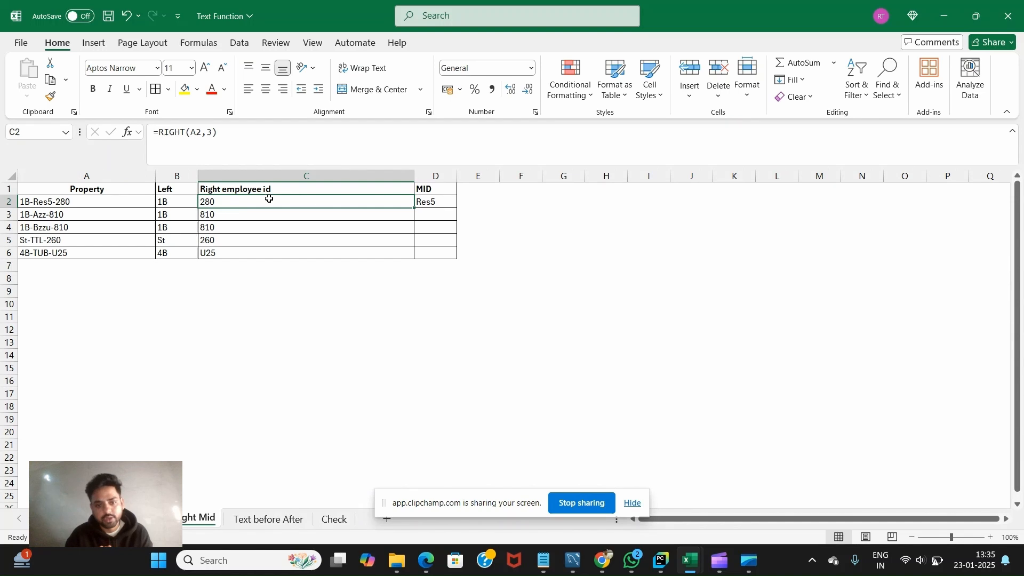
- Start a VLOOKUP formula in E2 of the property code sheet with C2 as the lookup value
left_click(469, 198)
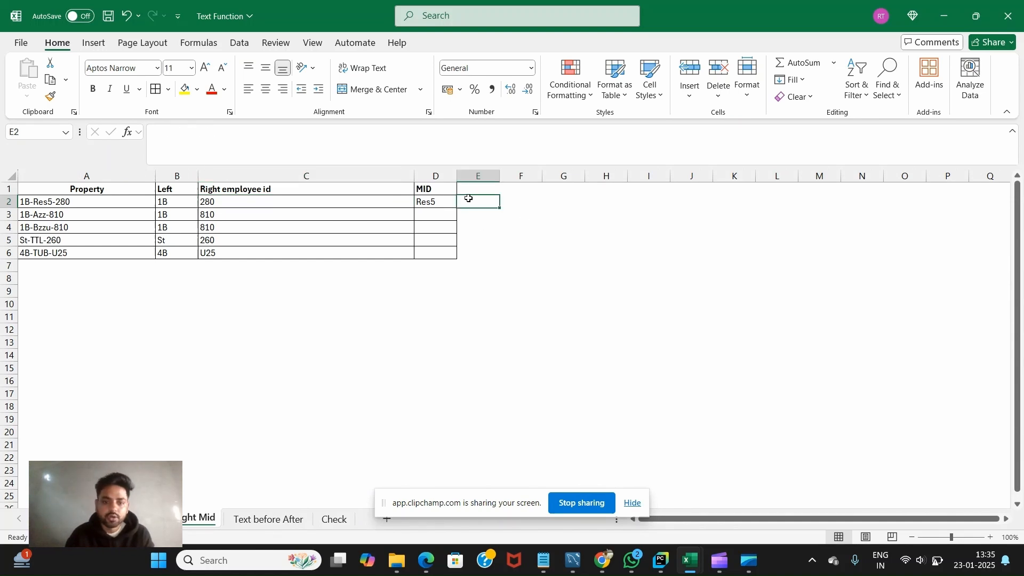
left_click(335, 520)
left_click(198, 518)
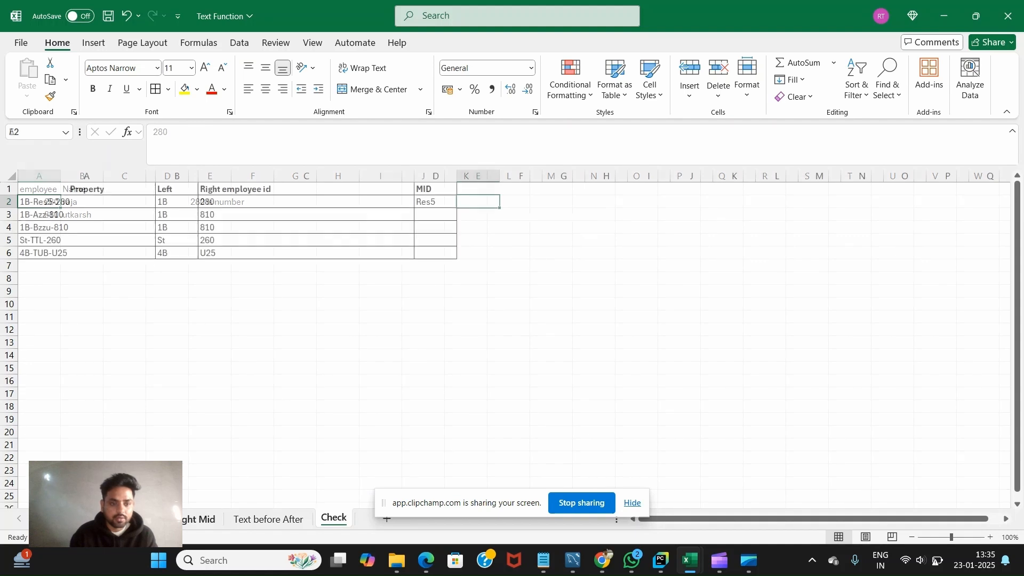
type("=vlo")
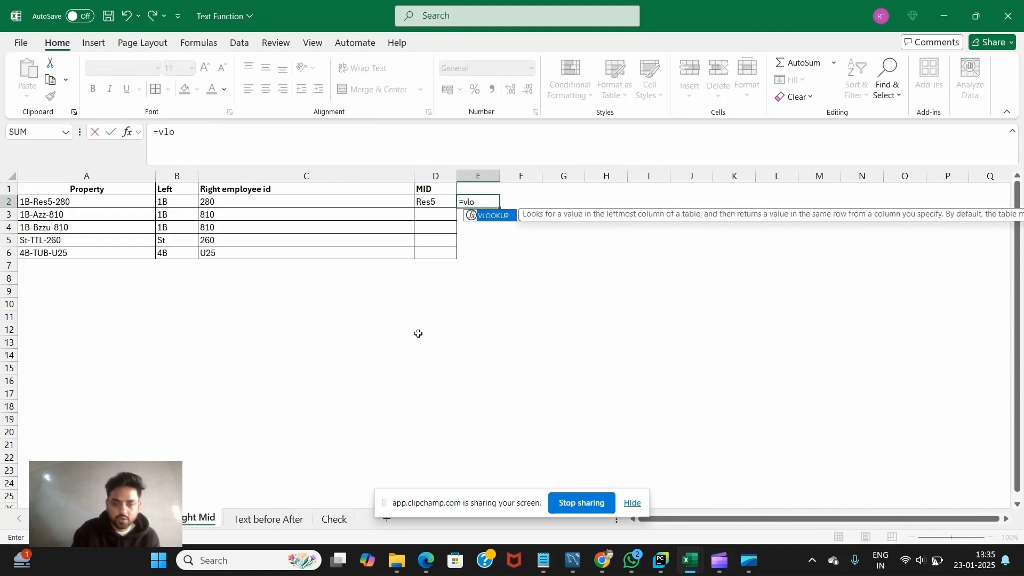
key("Tab")
key("Left")
key("Left")
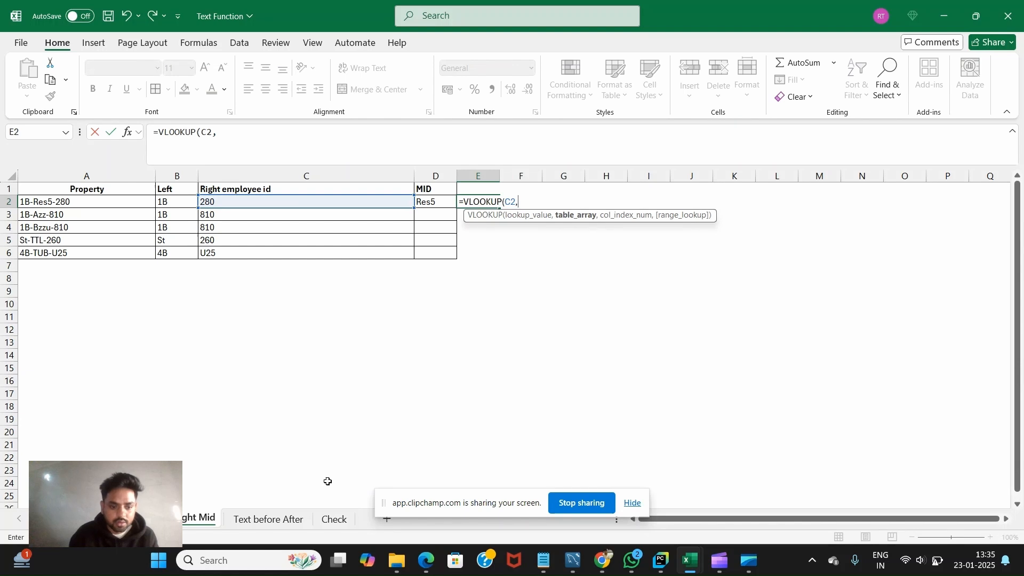
- Complete the VLOOKUP with the absolute range Check!$A$2:$B$3, column index 2 and exact match 0
left_click(330, 520)
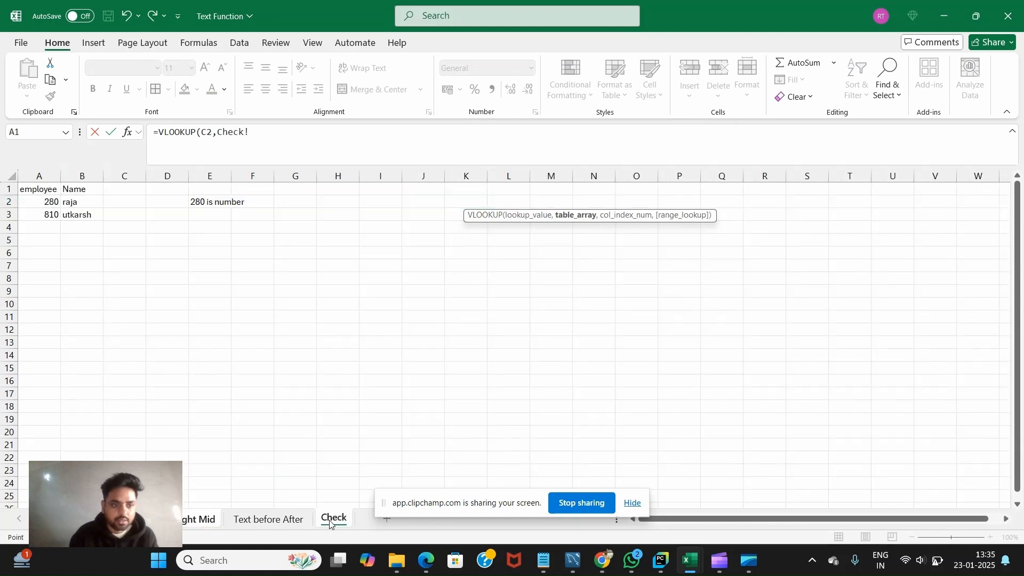
left_click(55, 204)
key("shift+Right")
key("shift+Down")
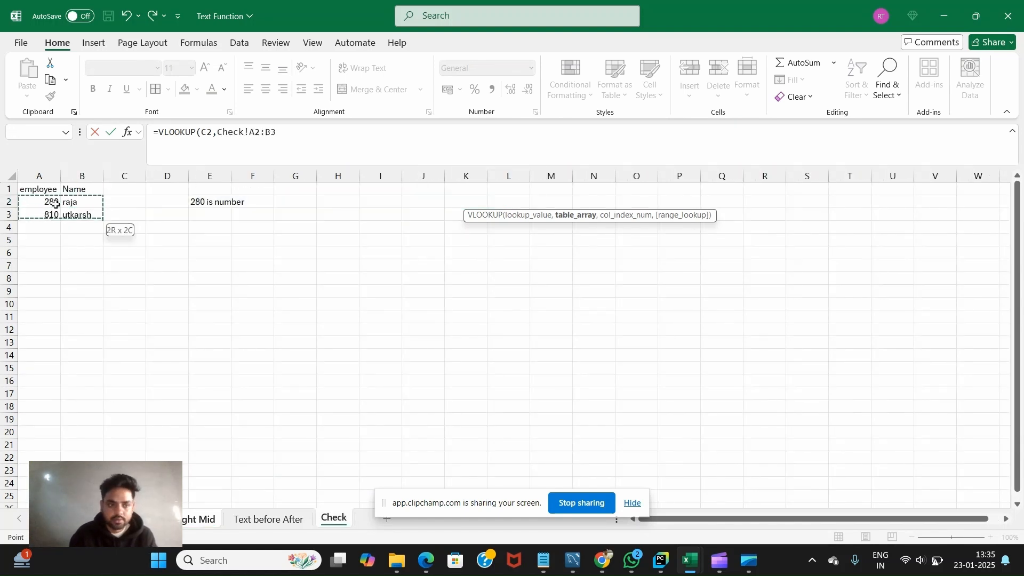
key("F4")
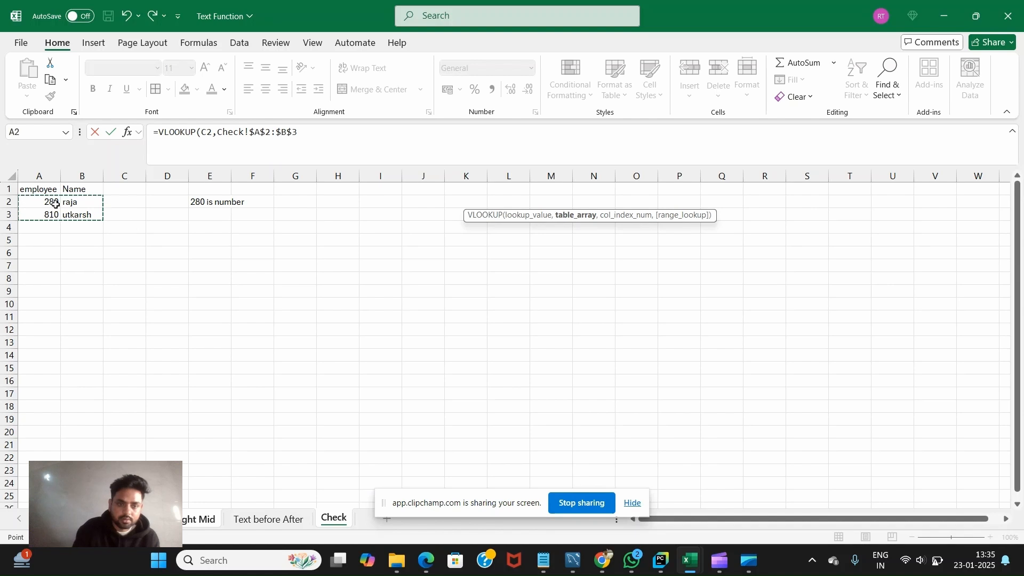
type(",2")
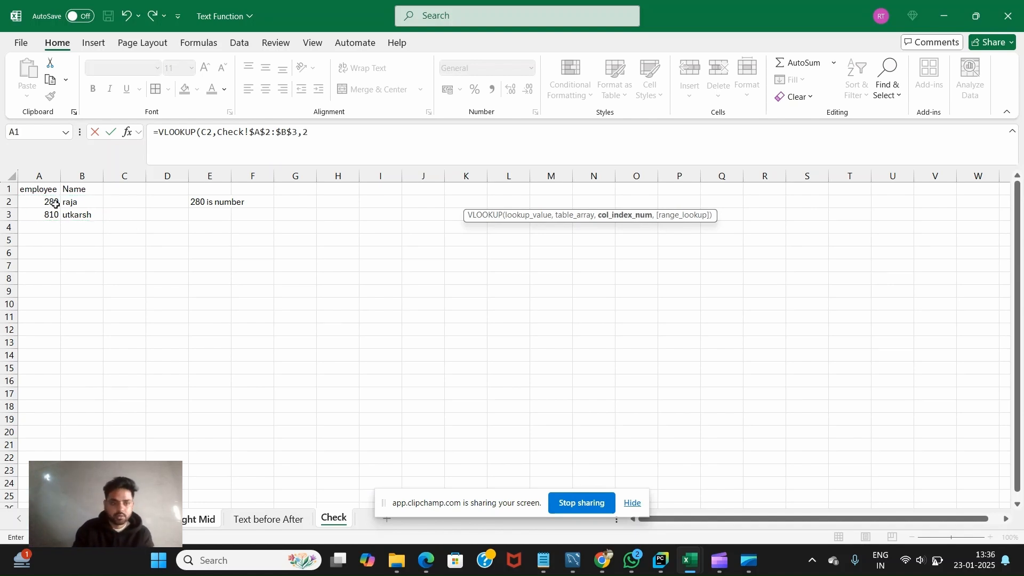
type(",0")
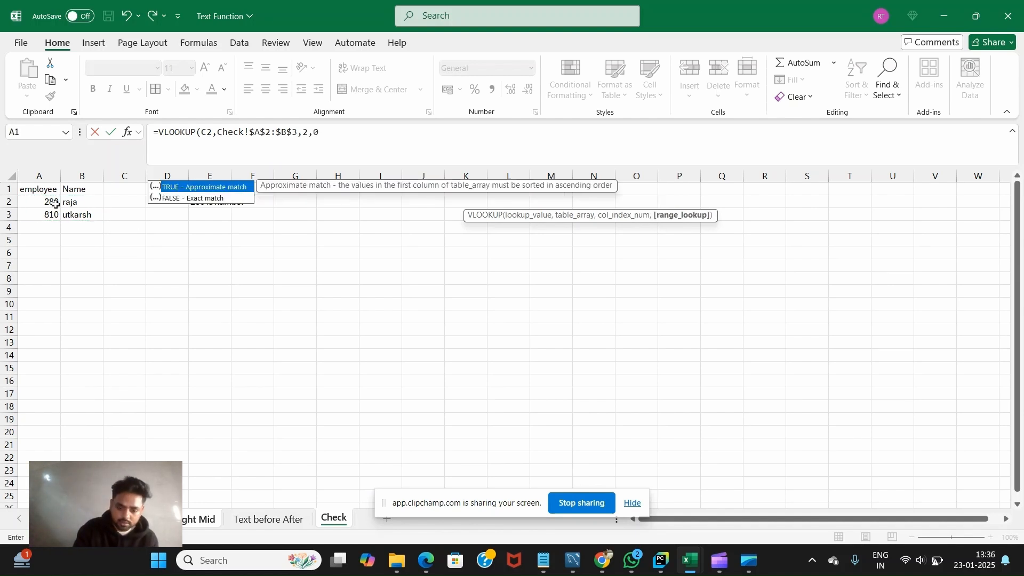
key("Return")
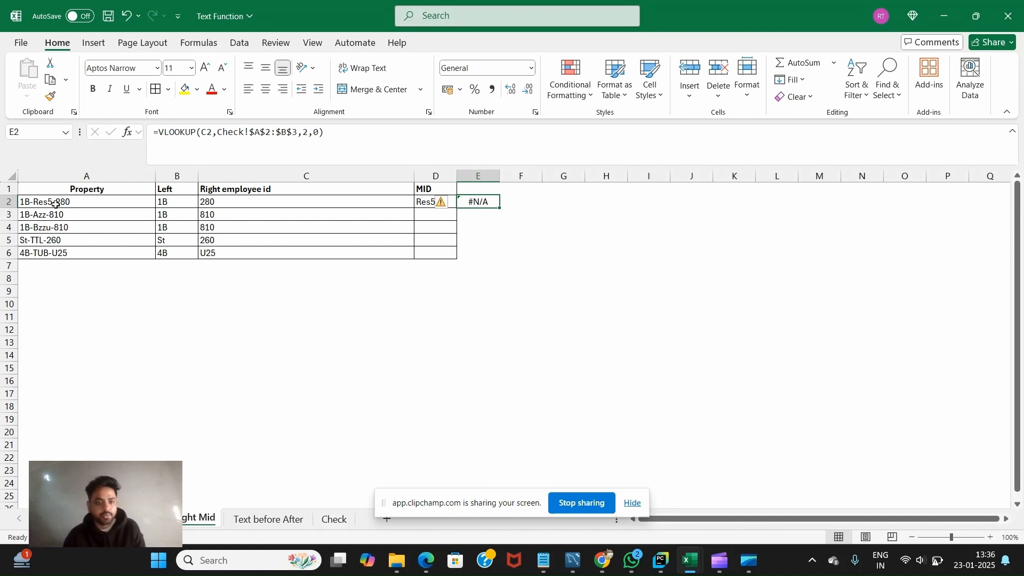
- Compare the RIGHT result in C2 with the employee number in A2 and name in B2 on the Check sheet
left_click(295, 204)
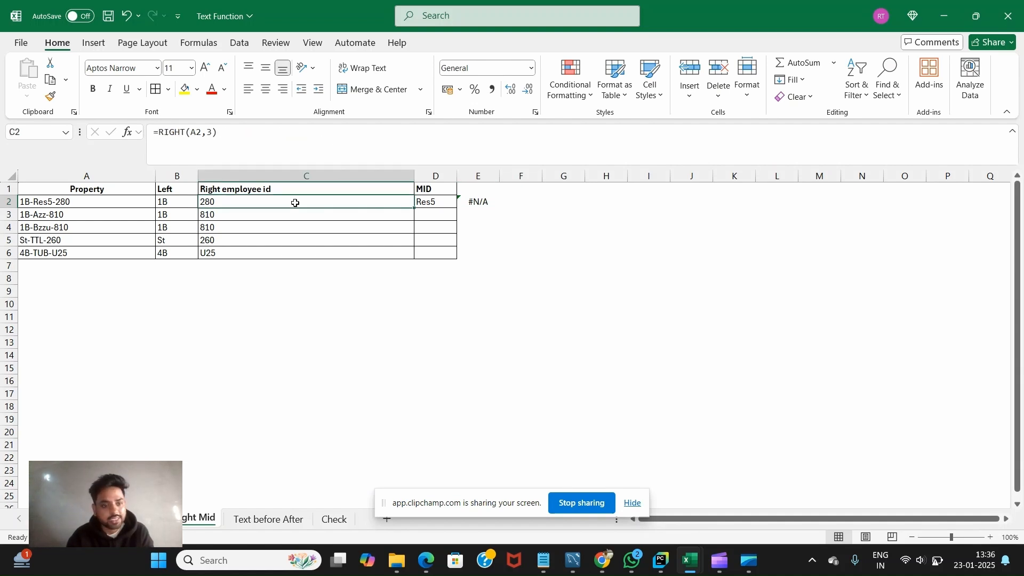
left_click(333, 519)
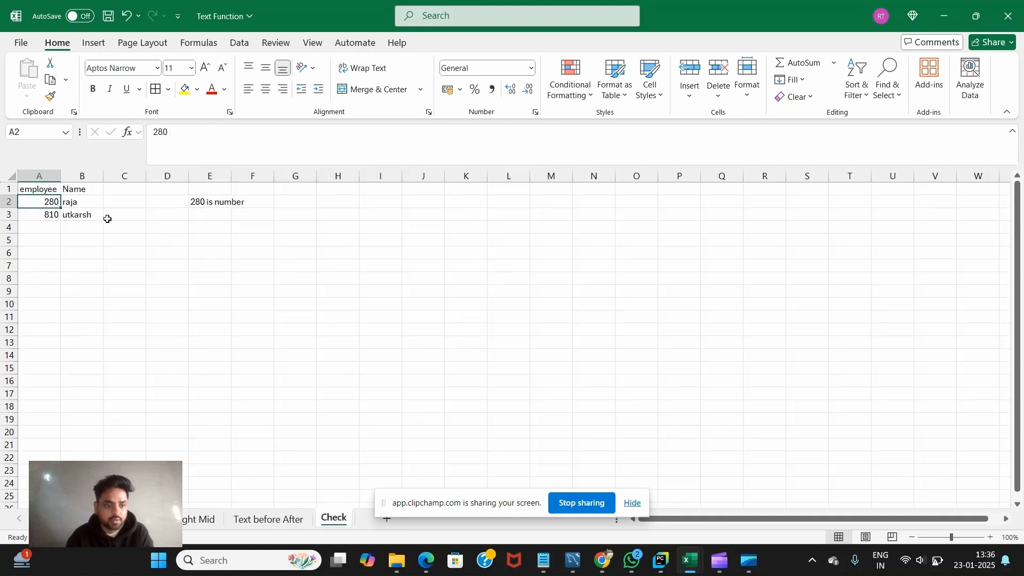
left_click(78, 203)
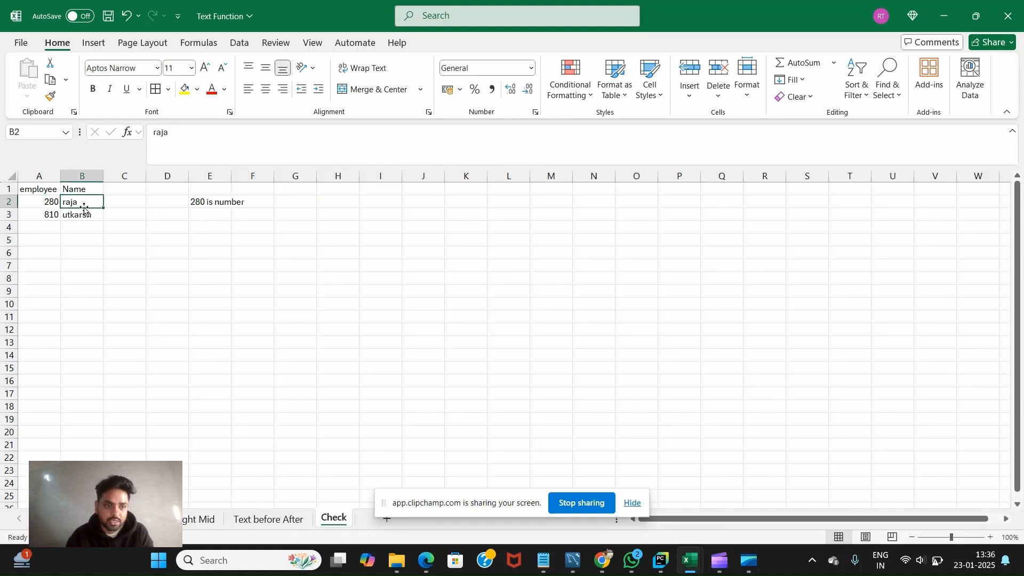
left_click(46, 208)
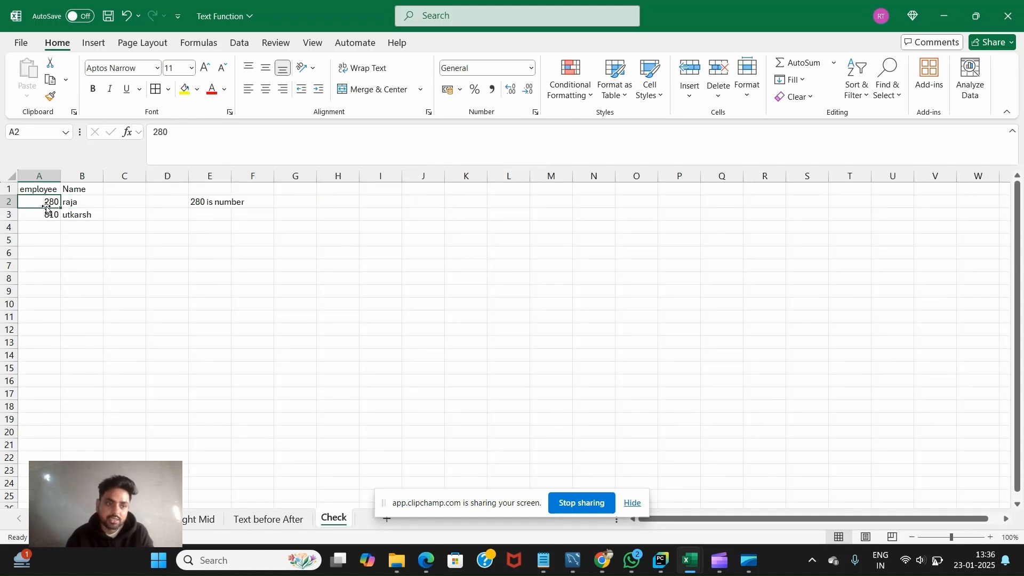
left_click(82, 203)
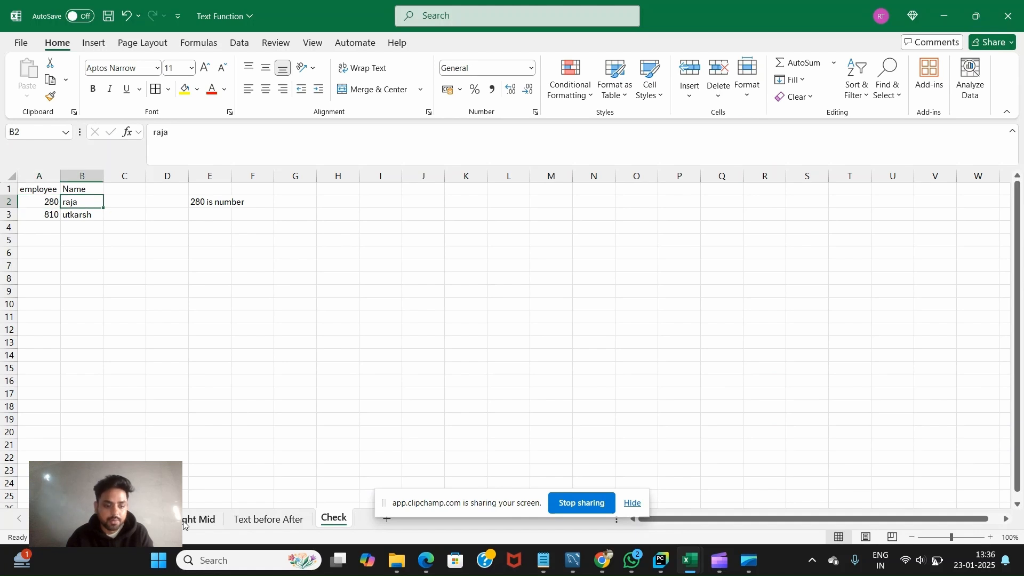
left_click(197, 519)
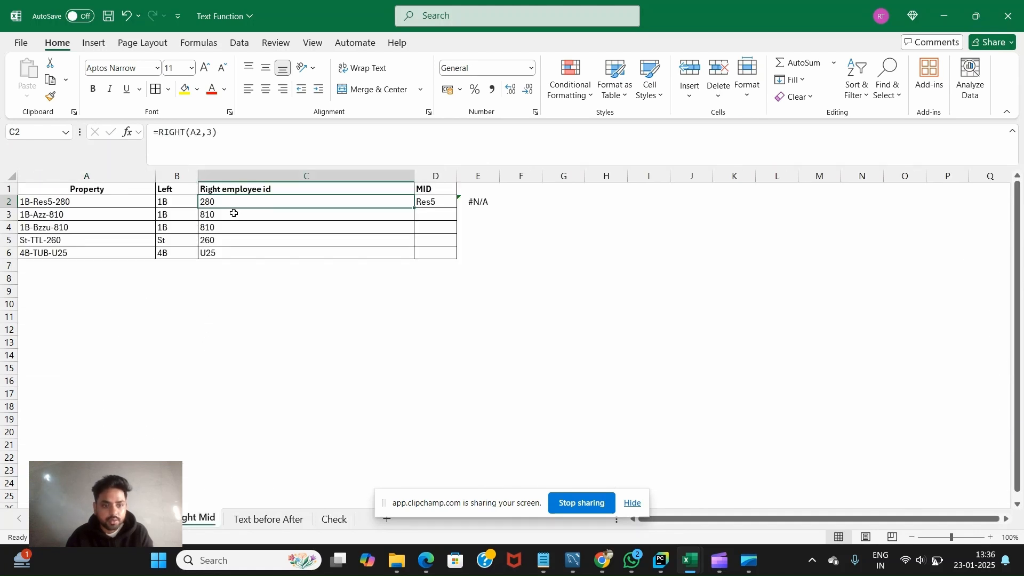
left_click(336, 525)
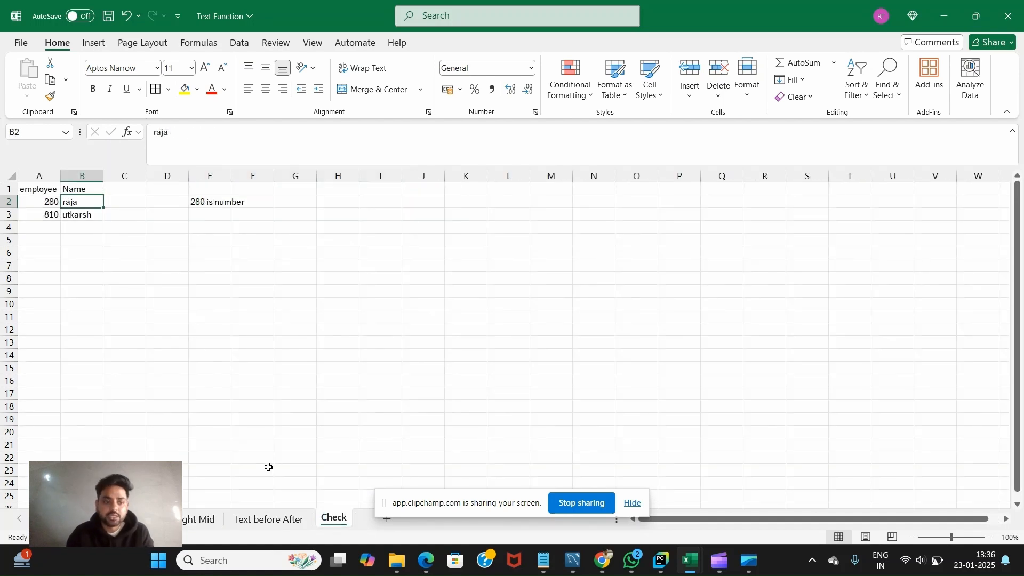
left_click(45, 199)
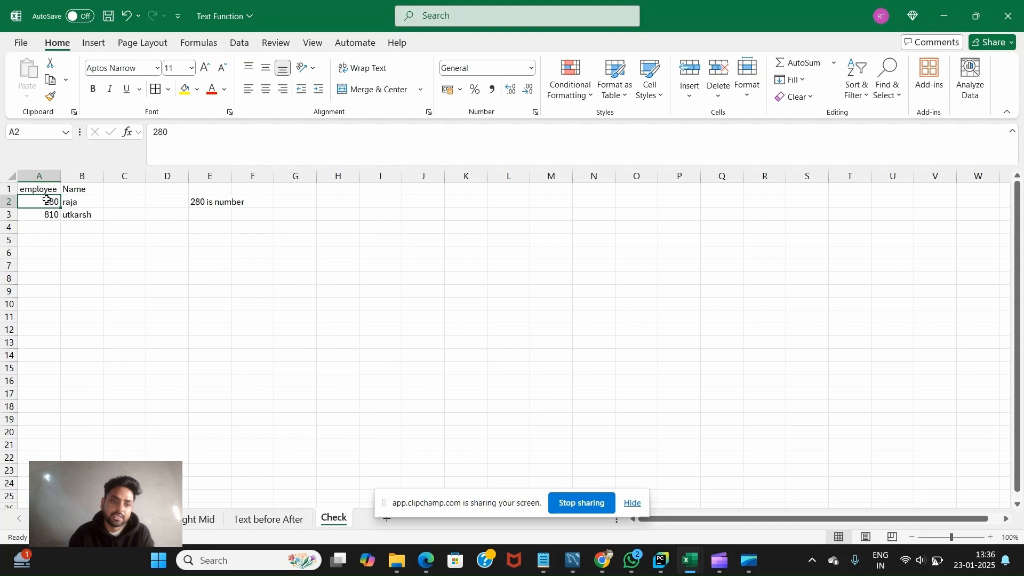
left_click(206, 526)
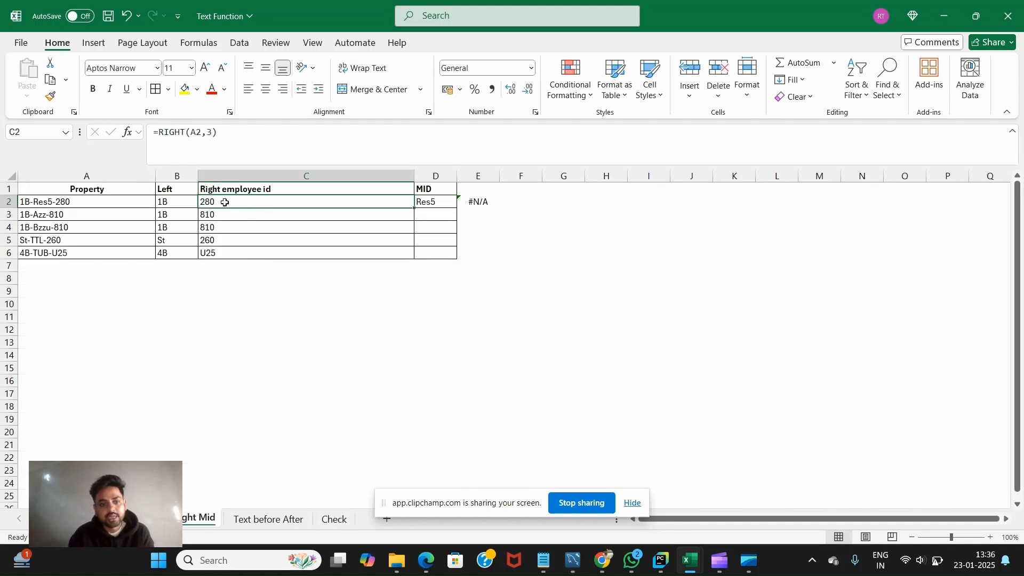
left_click(334, 520)
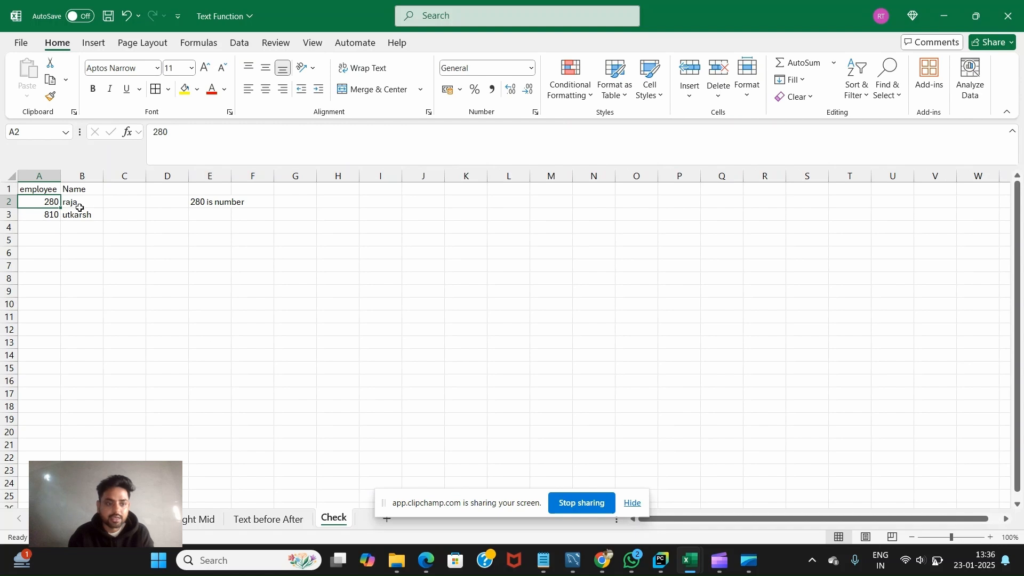
- Wrap the RIGHT formula in C2 of the property code sheet in NUMBERVALUE, making it =NUMBERVALUE(RIGHT(A2,3))
left_click(206, 520)
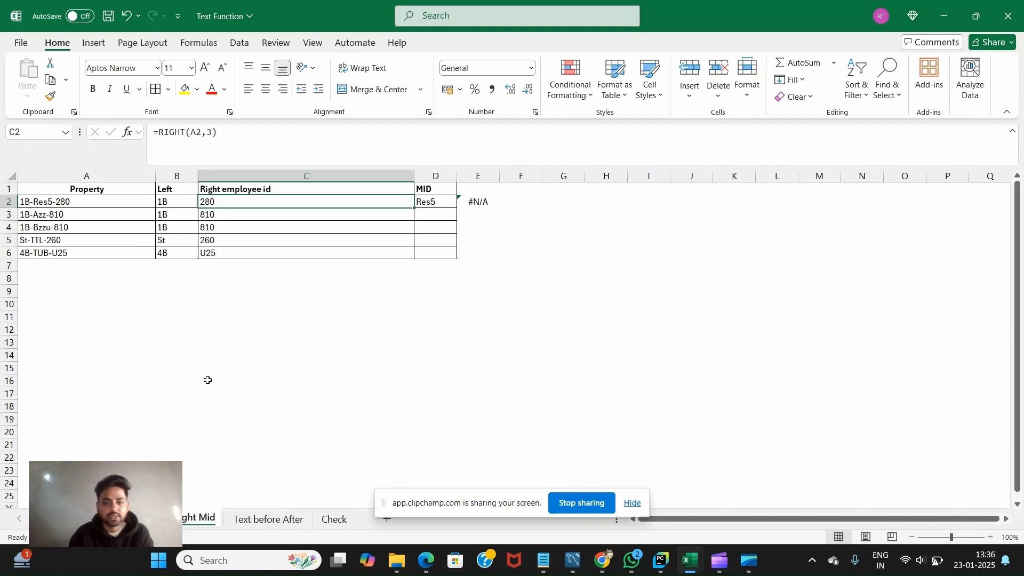
left_click(159, 133)
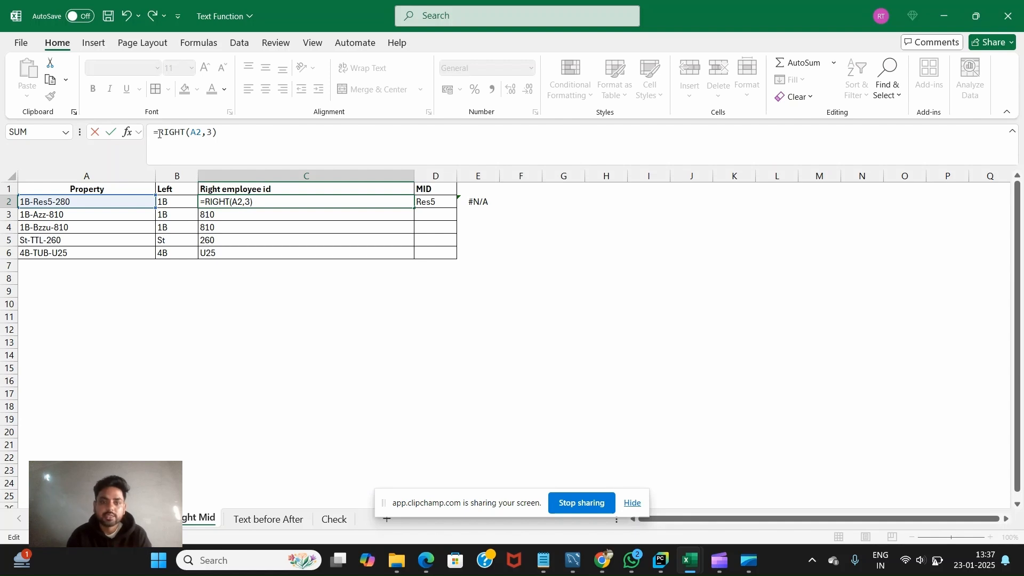
type("number")
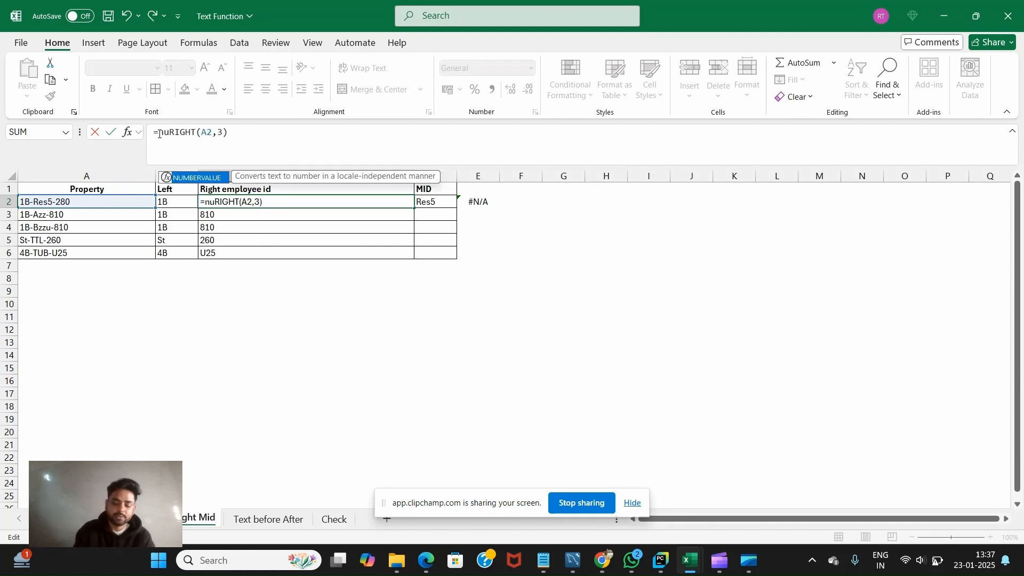
key("Tab")
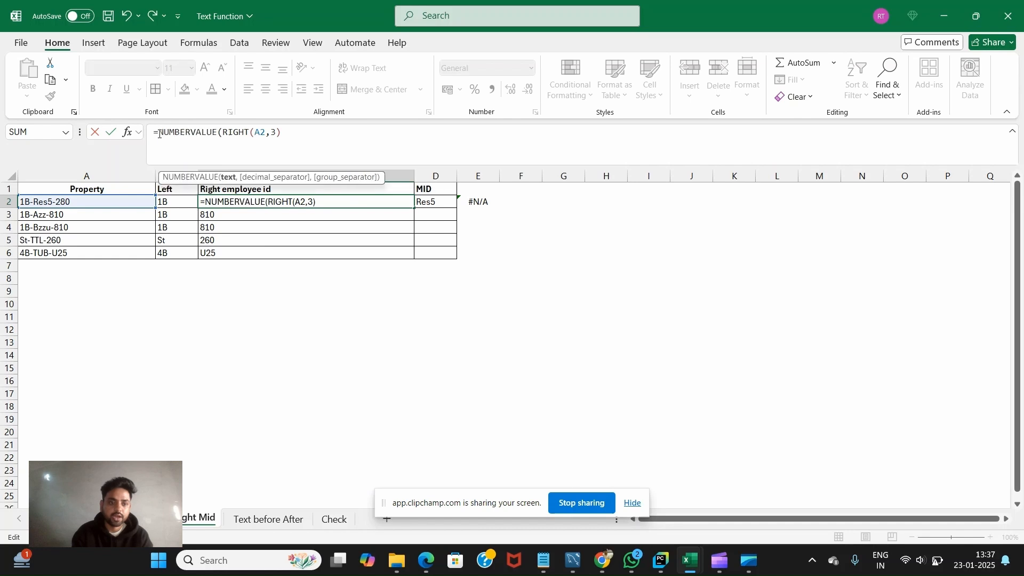
left_click(307, 129)
type(")")
key("Return")
key("Up")
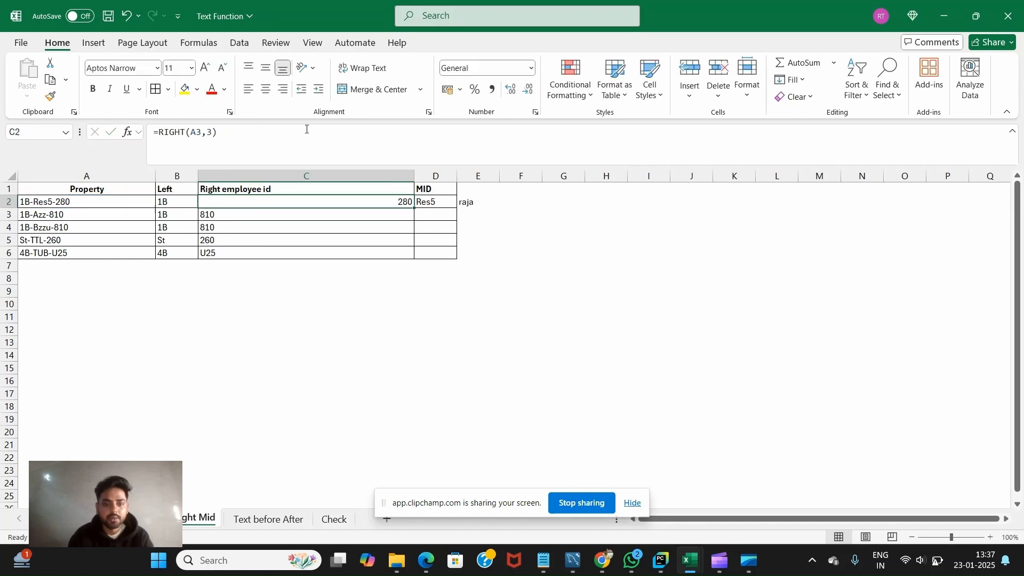
- Review the VLOOKUP formula and result in E2 against the NUMBERVALUE formula in C2
key("Right")
key("Right")
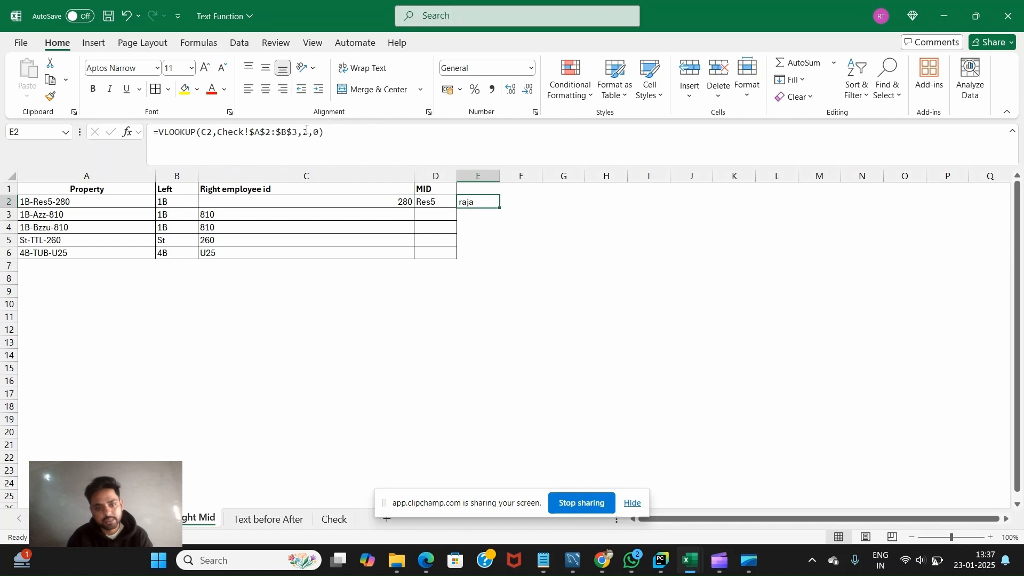
key("Left")
key("Left")
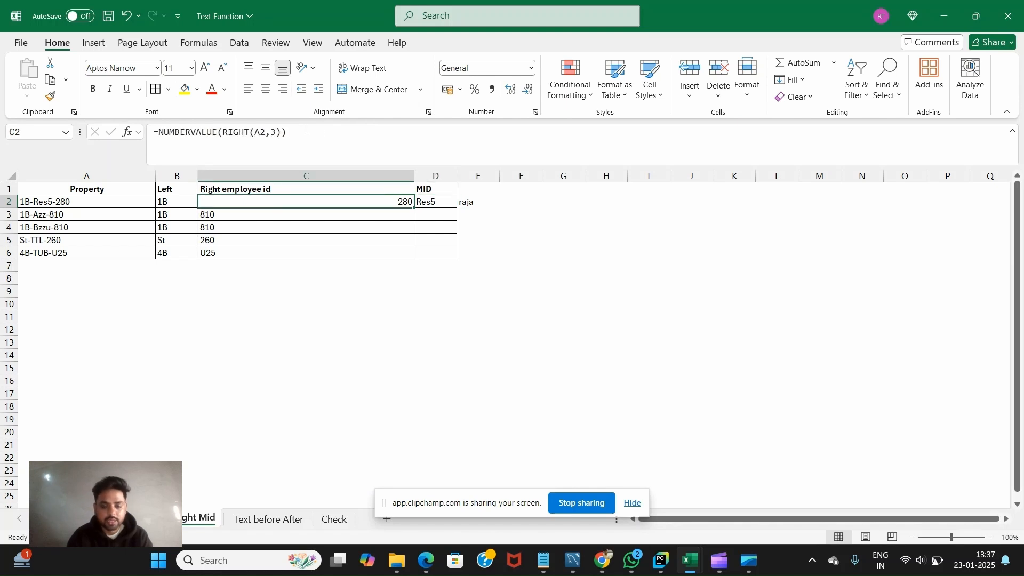
key("Right")
key("Left")
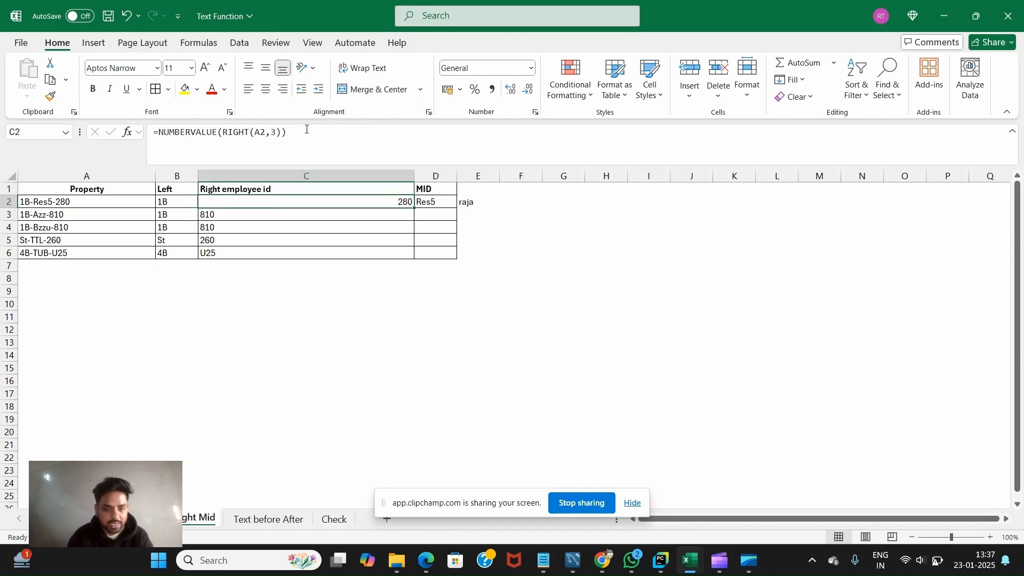
key("Right")
key("Right")
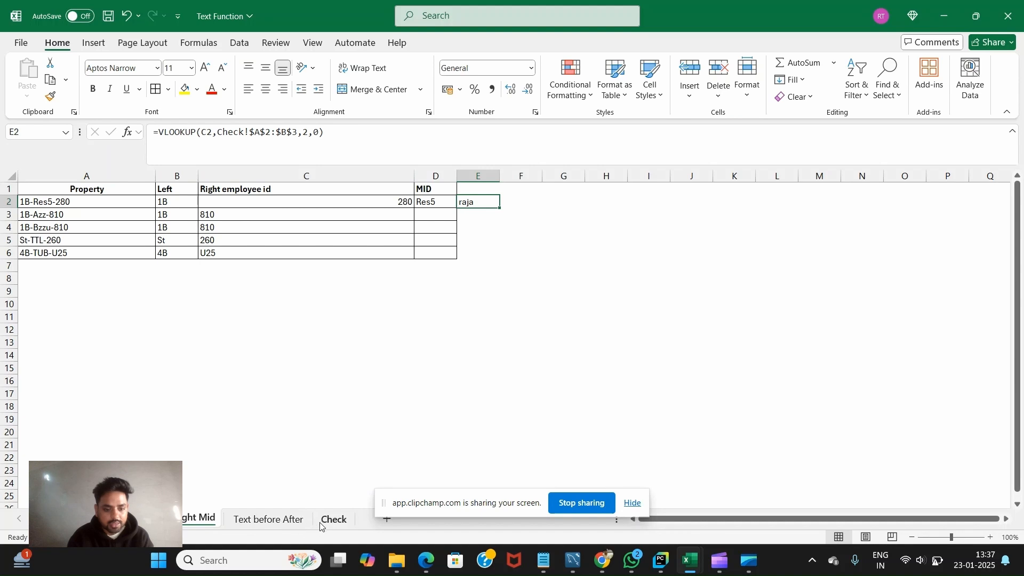
- Compare the employee numbers and names on the Check sheet with the VLOOKUP result in E2 of the property code sheet
left_click(333, 519)
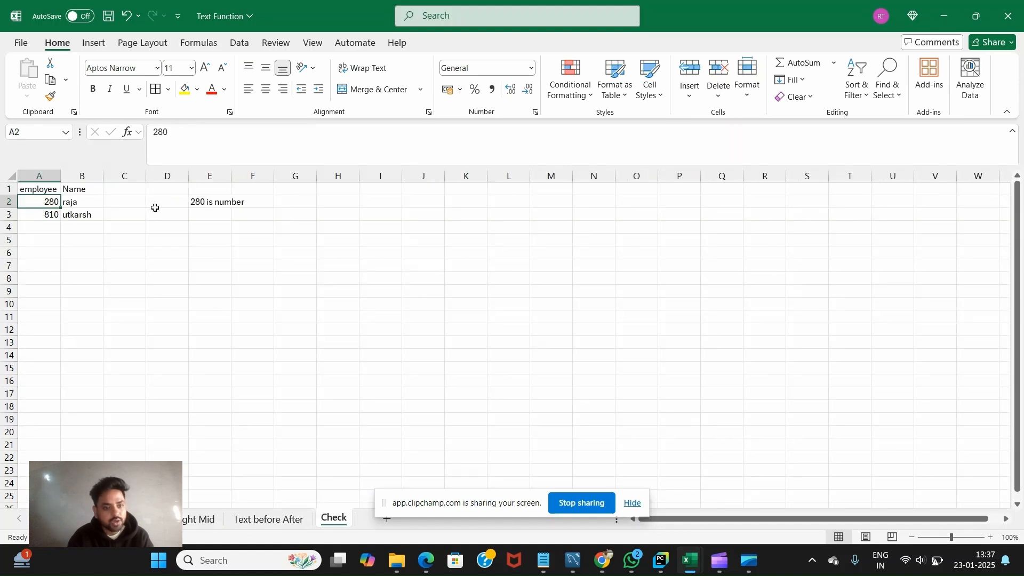
left_click(199, 518)
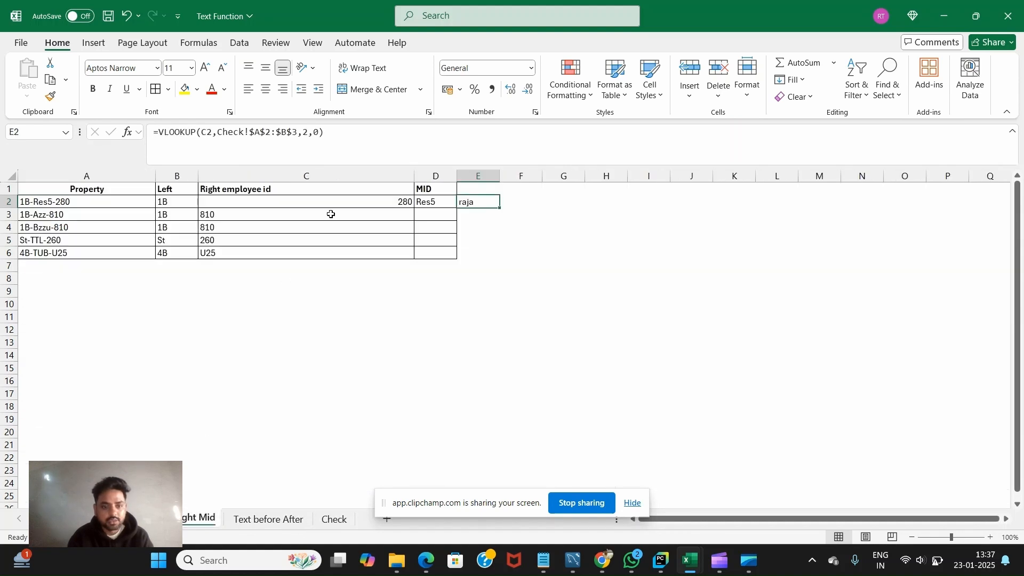
left_click(334, 519)
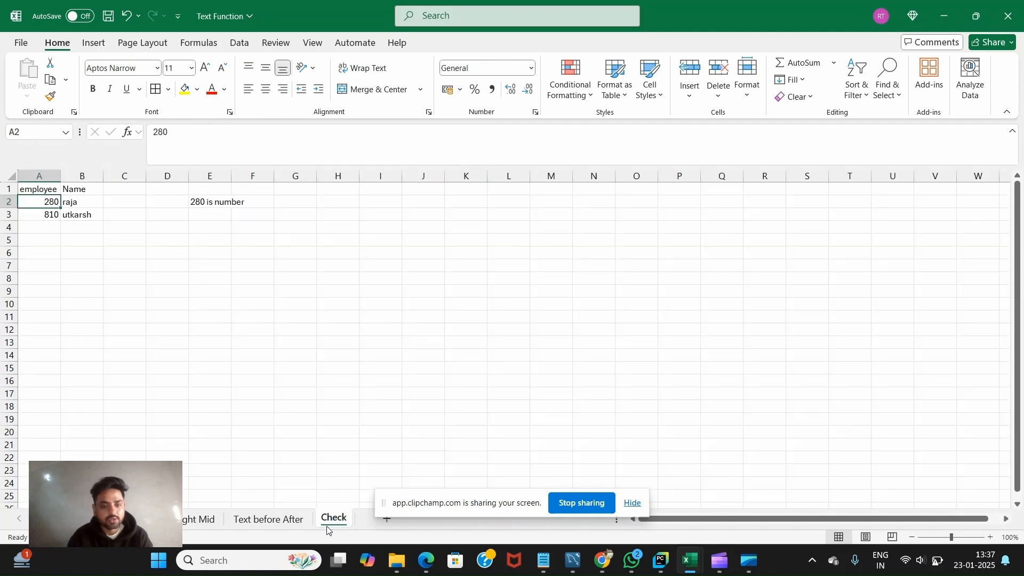
left_click(188, 519)
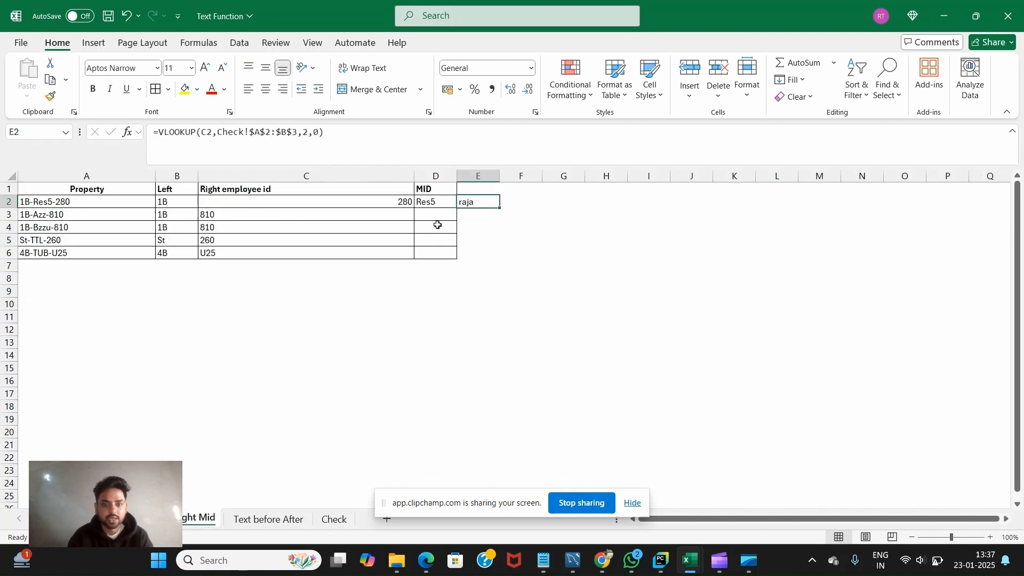